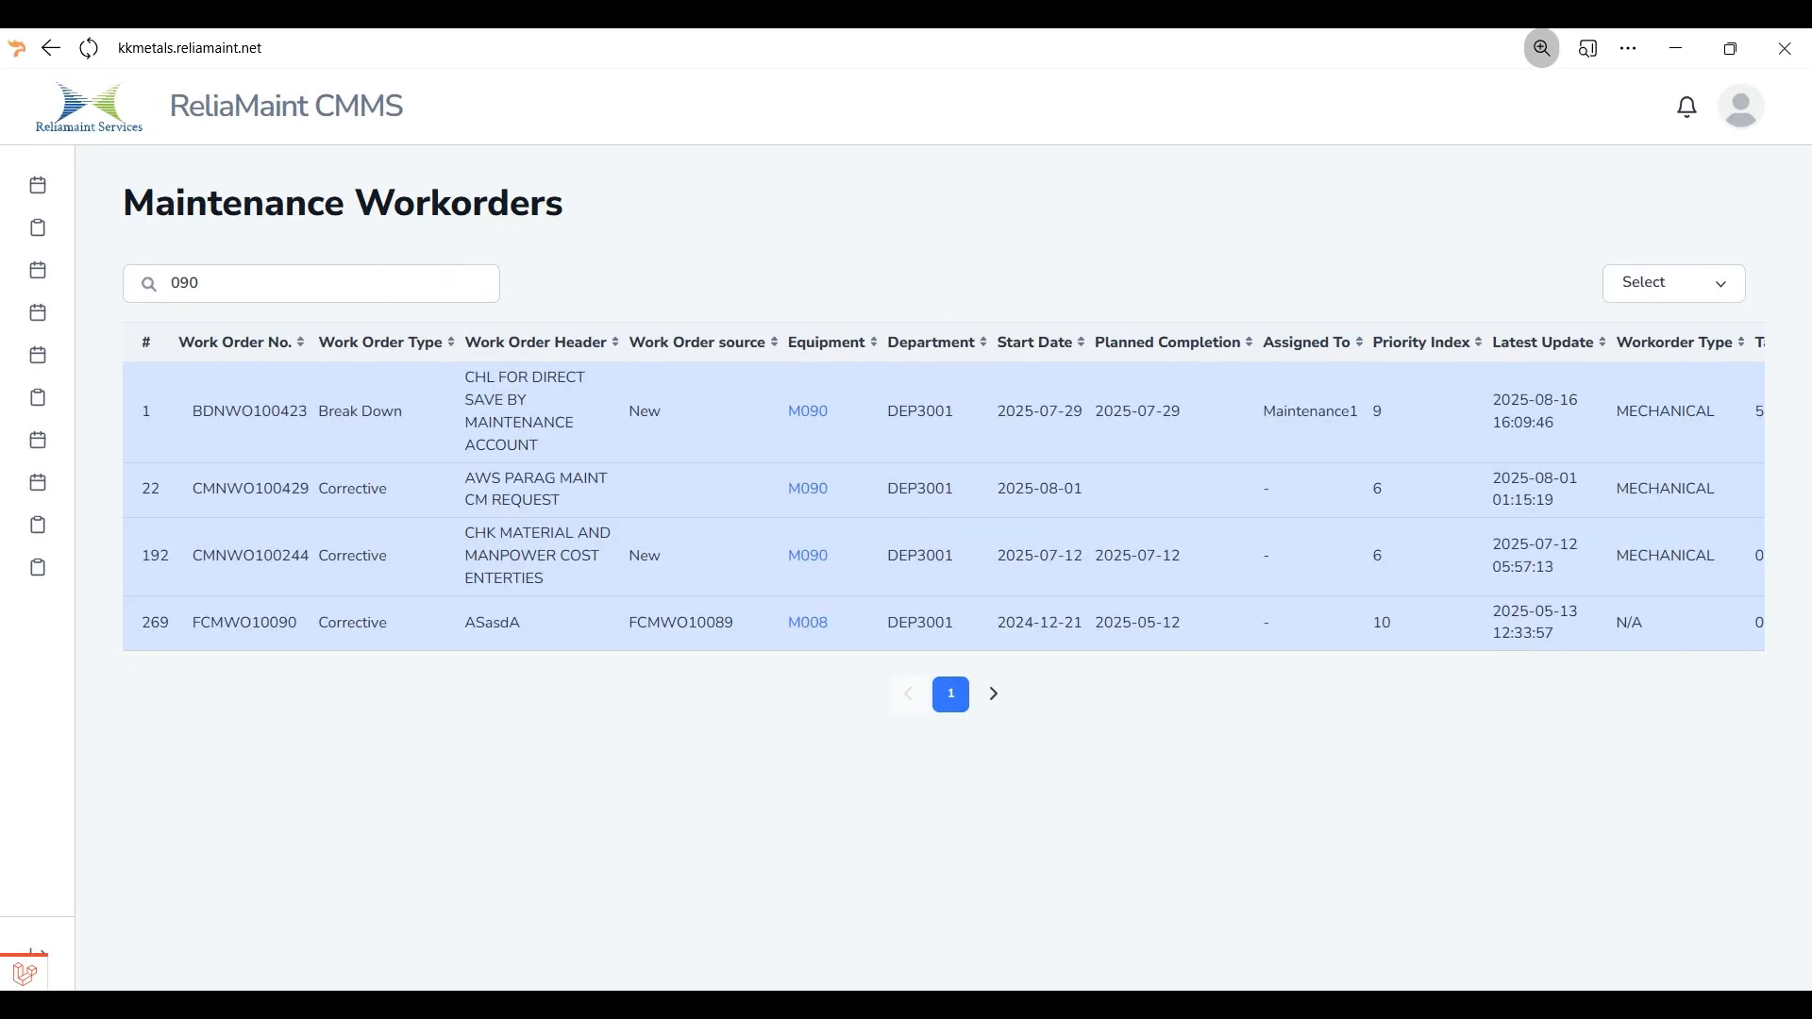
Open the corrective work order for equipment M090 with status Created for editing.
left_click_drag(1506, 653, 1764, 661)
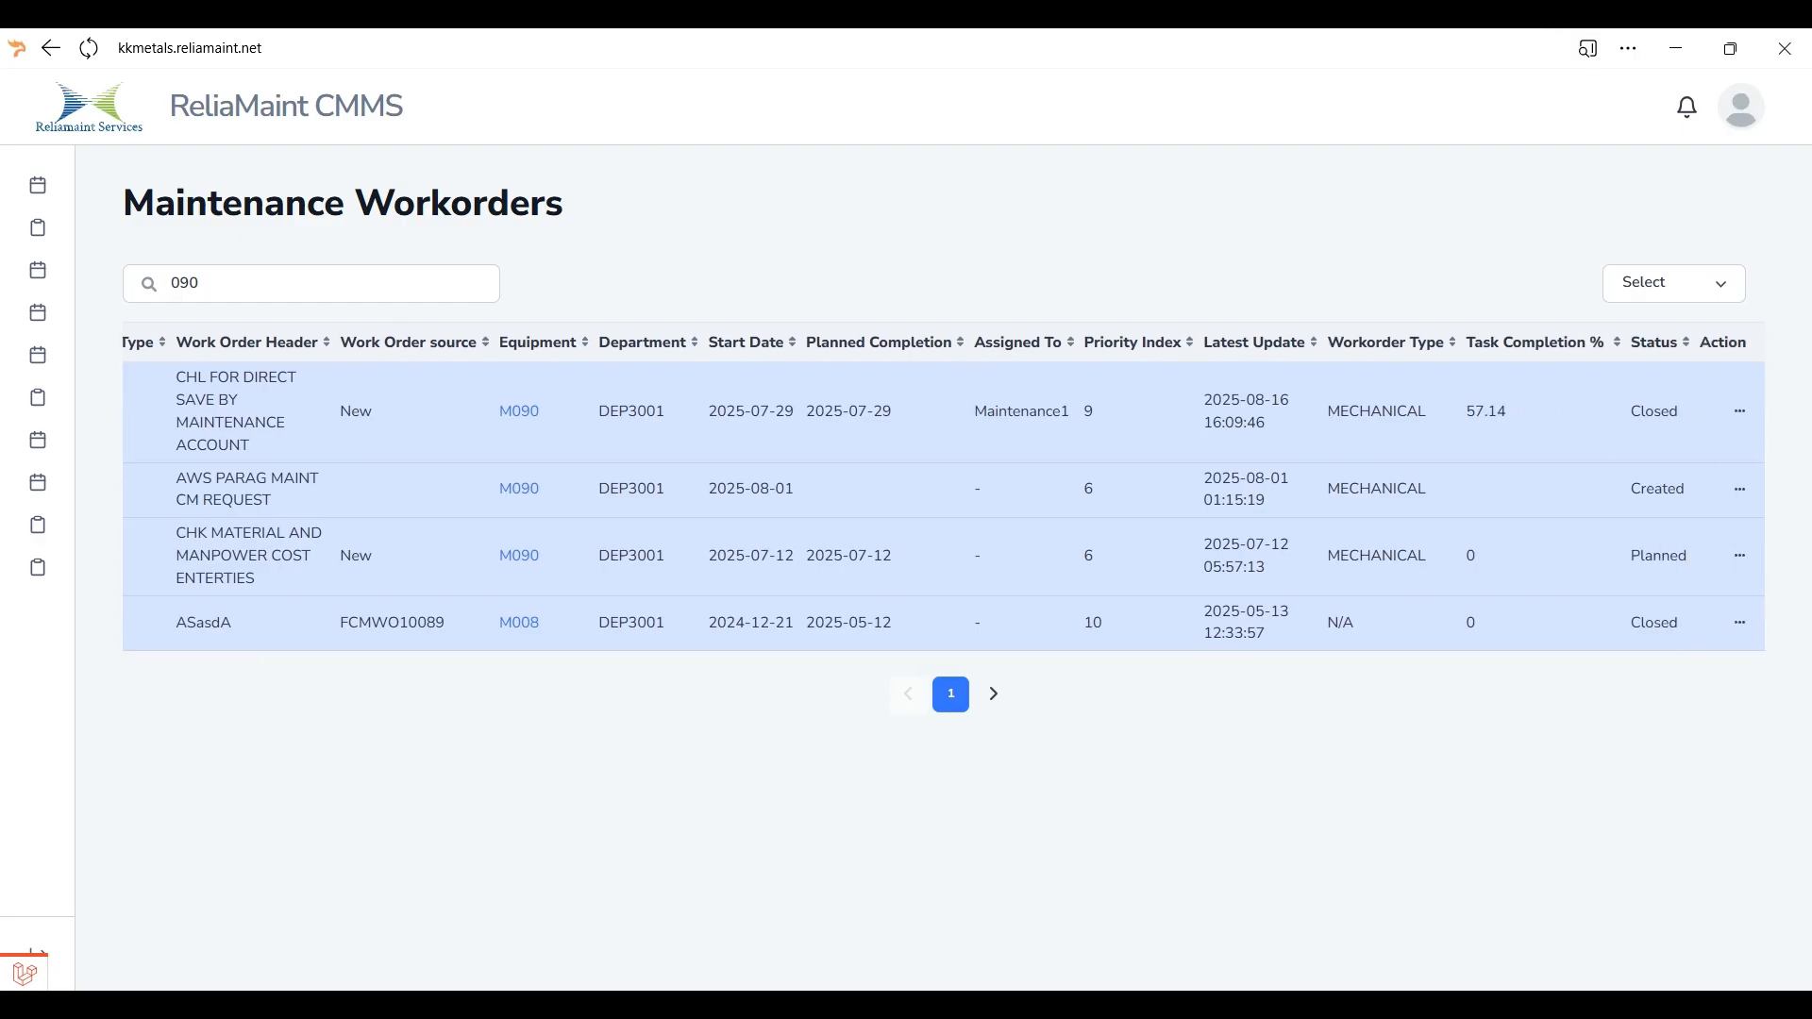
left_click(1744, 564)
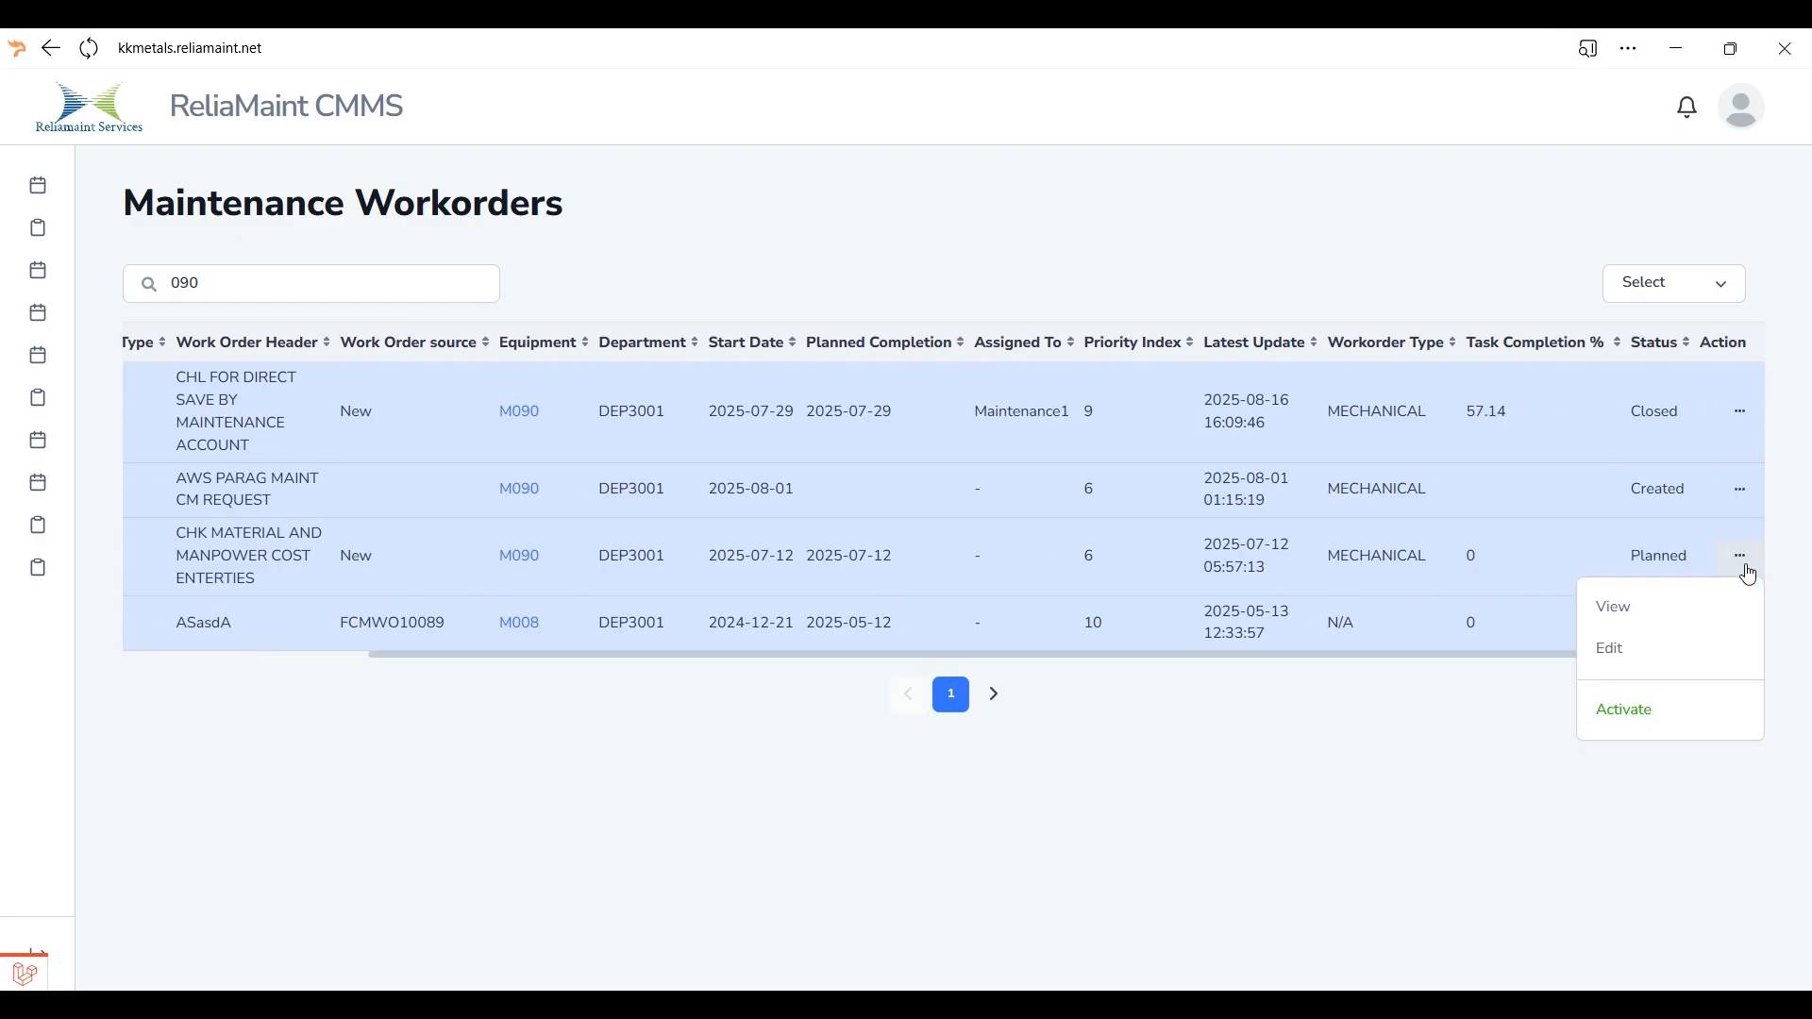
left_click(1743, 492)
left_click(1656, 584)
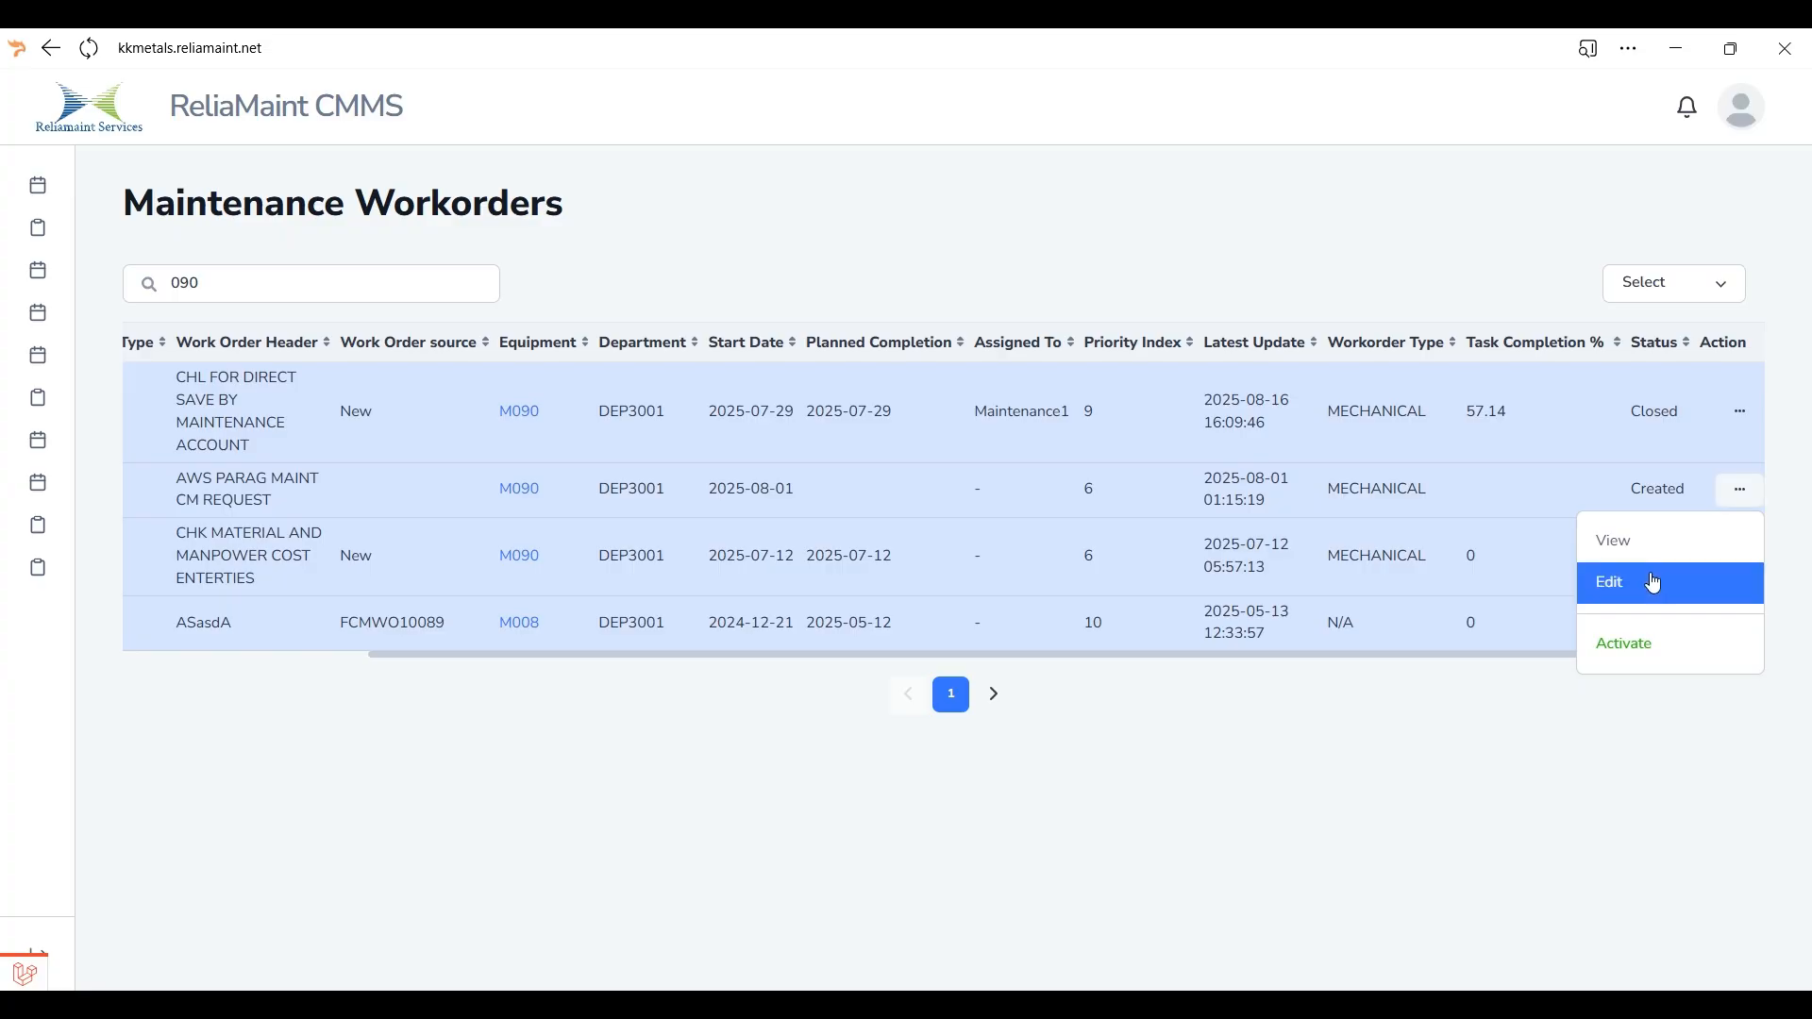
Dismiss the permit alert and set the work order's requested work permit to Not Required.
scroll(499, 704, "down", 5)
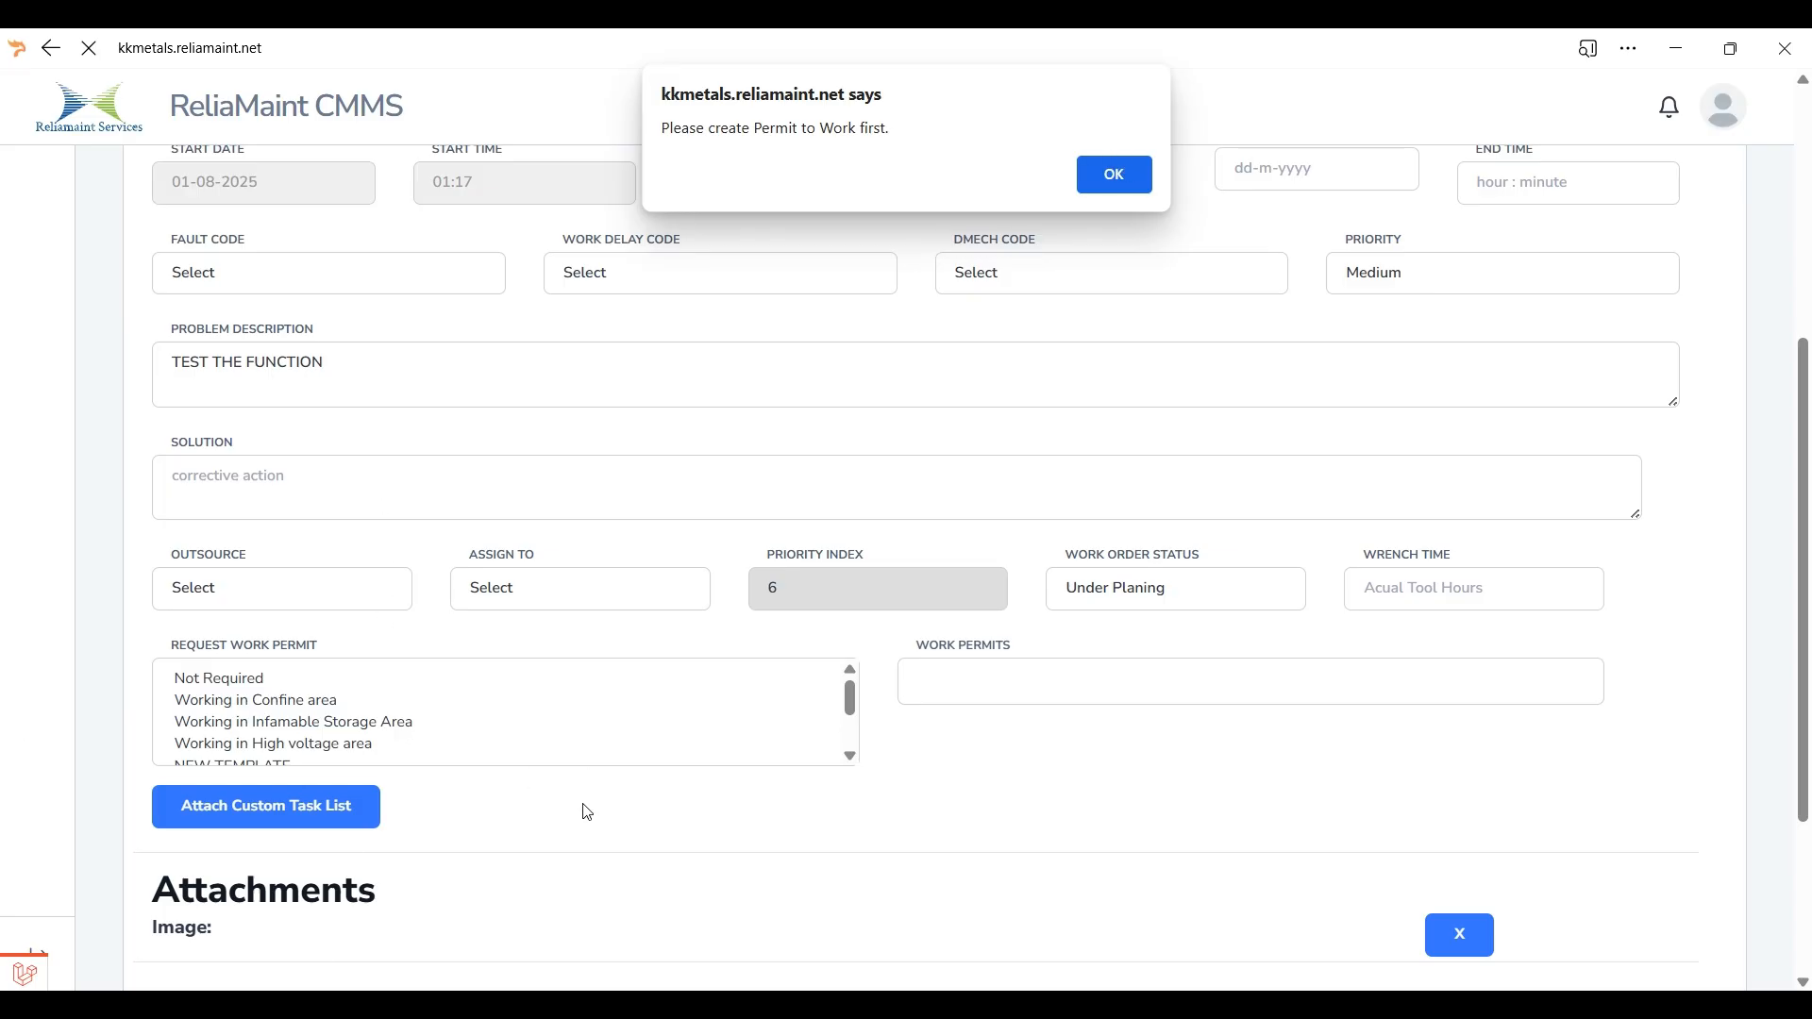
left_click(1112, 174)
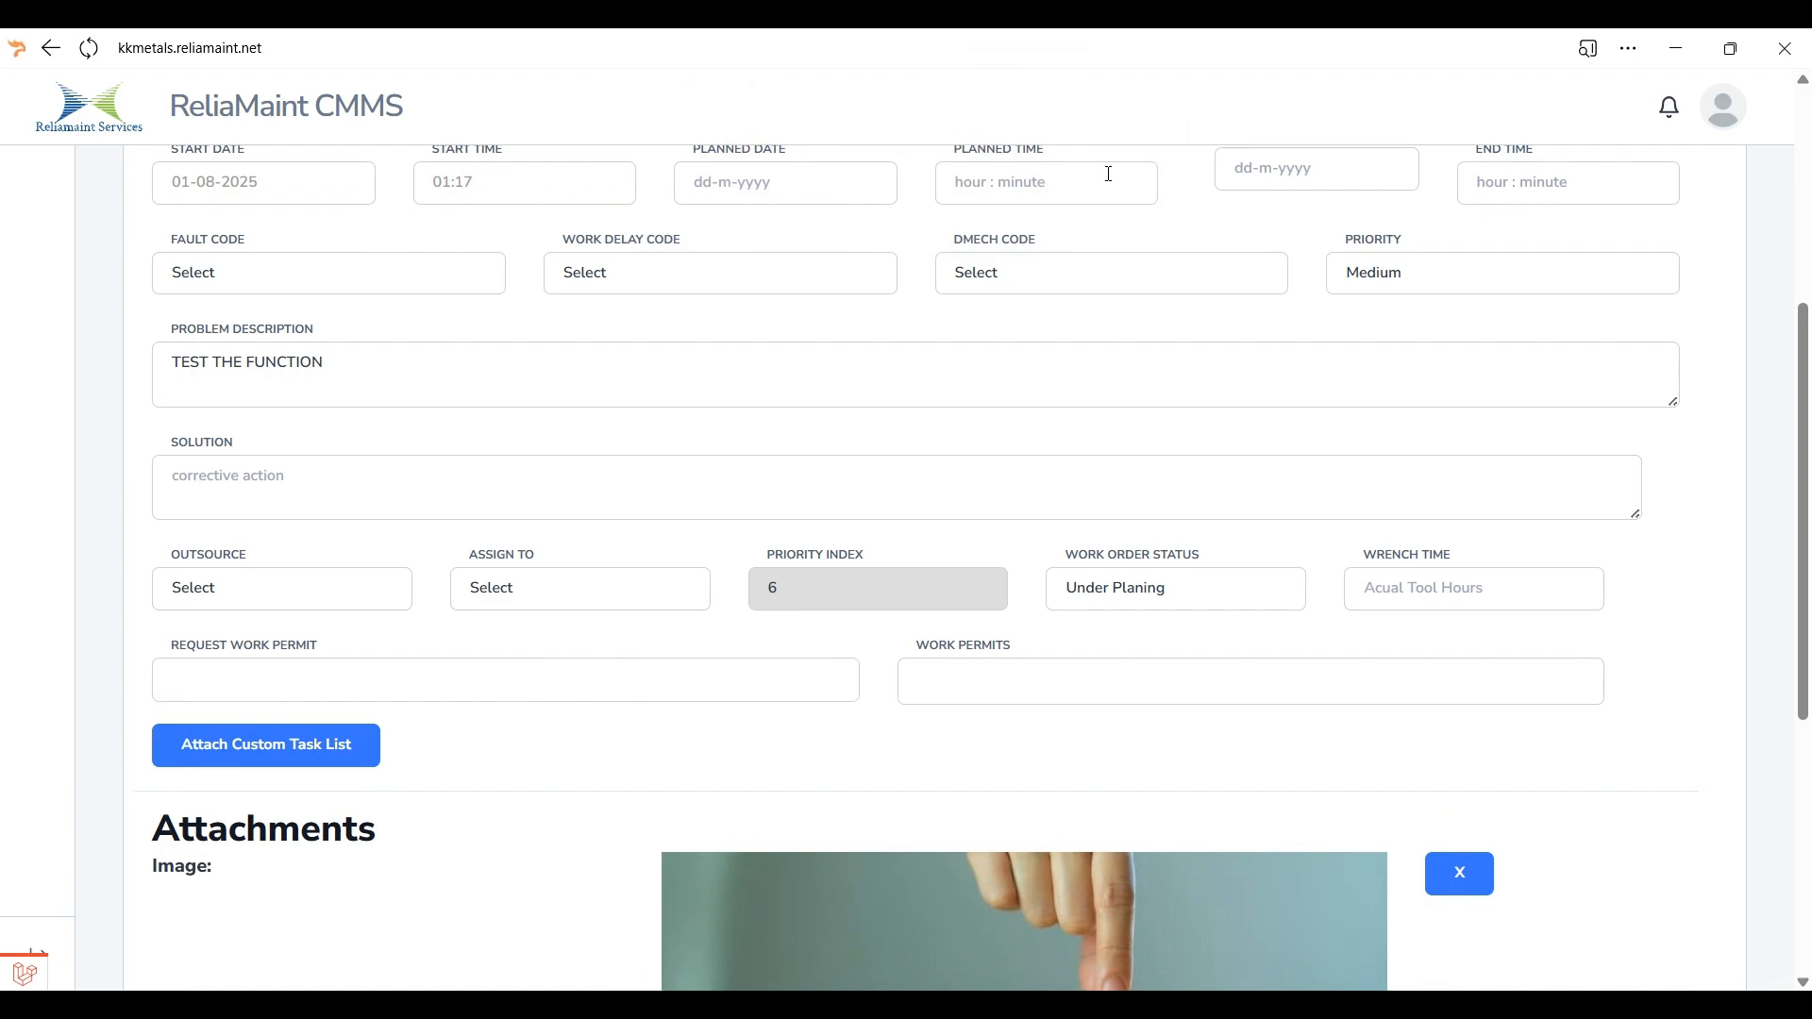
scroll(114, 834, "up", 1)
left_click(298, 803)
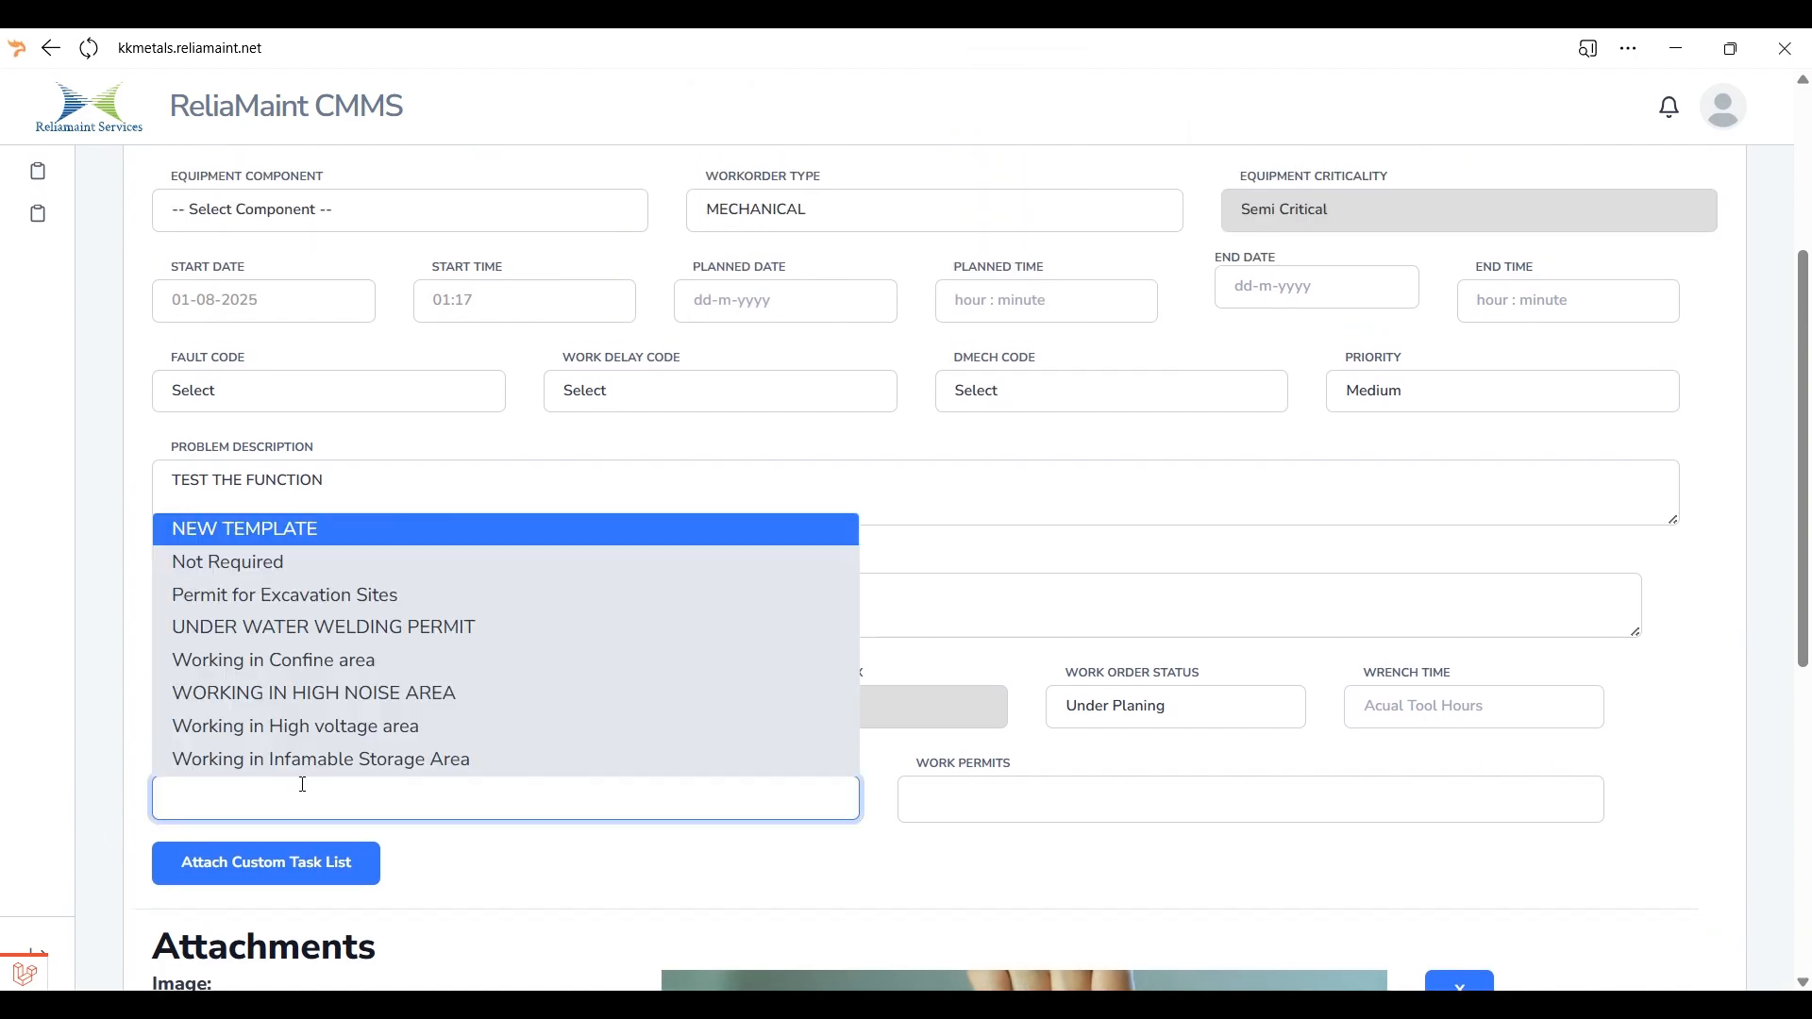
left_click(304, 565)
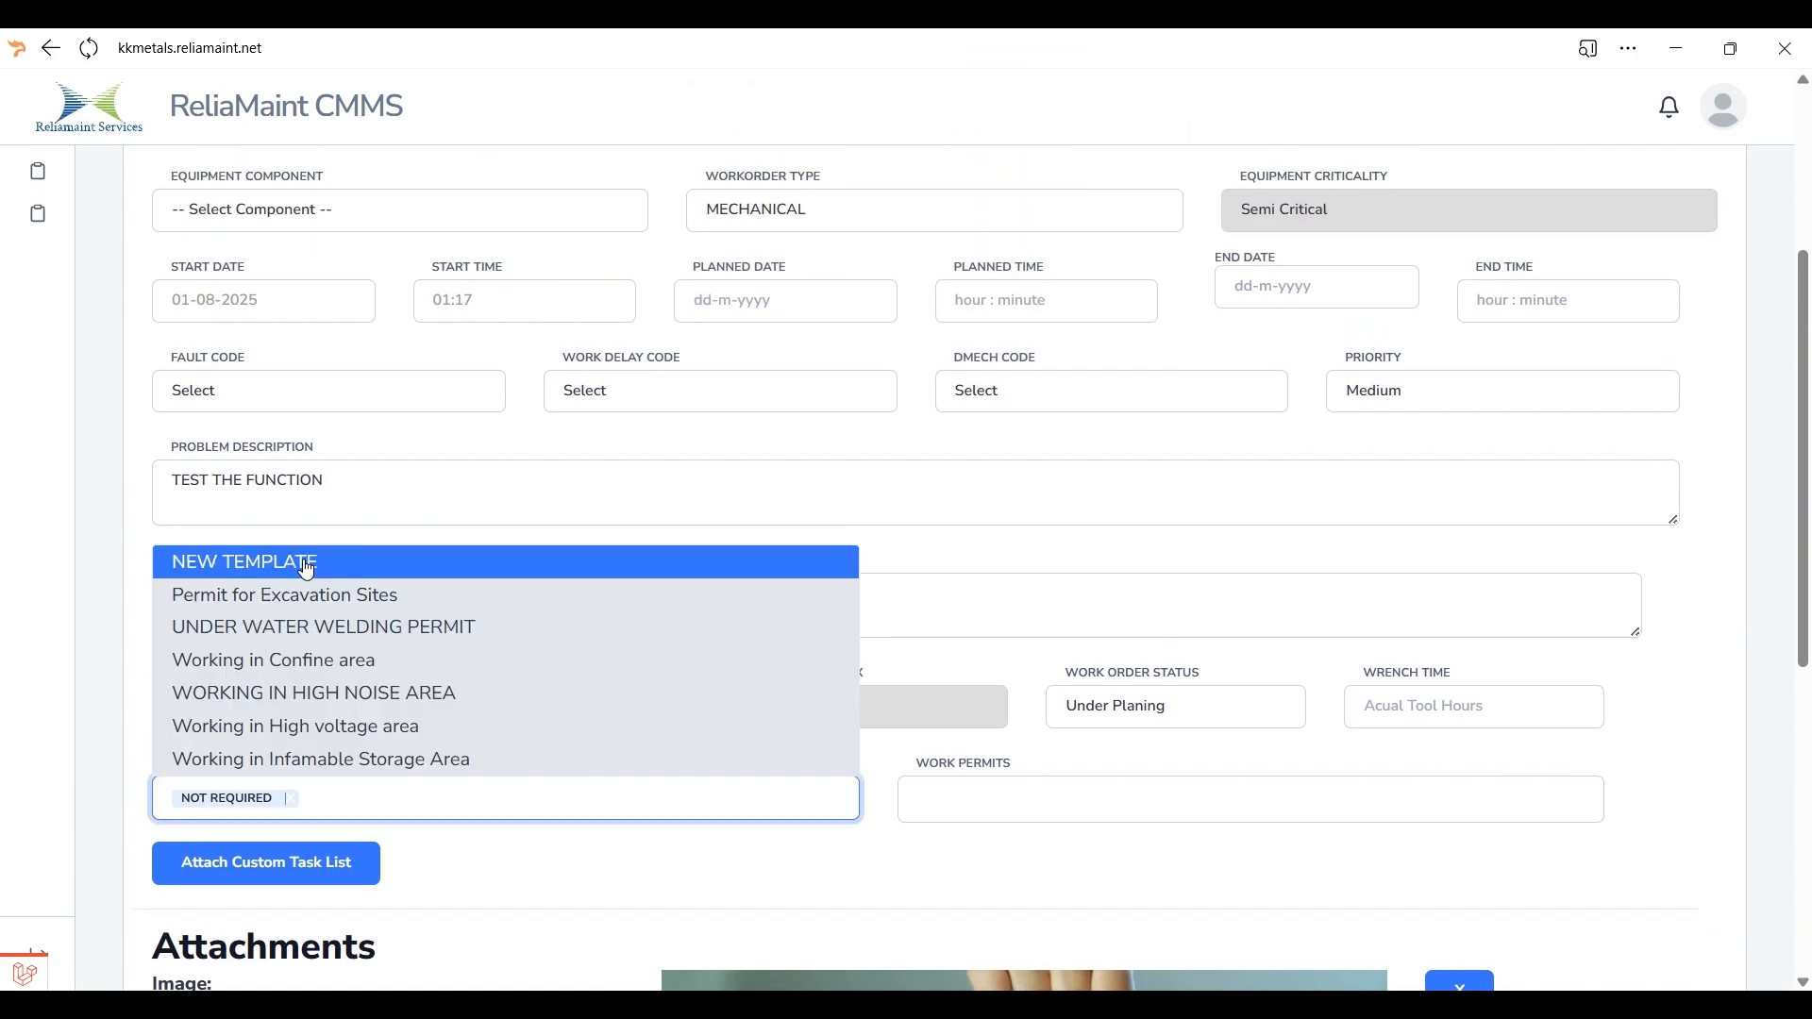
left_click(97, 567)
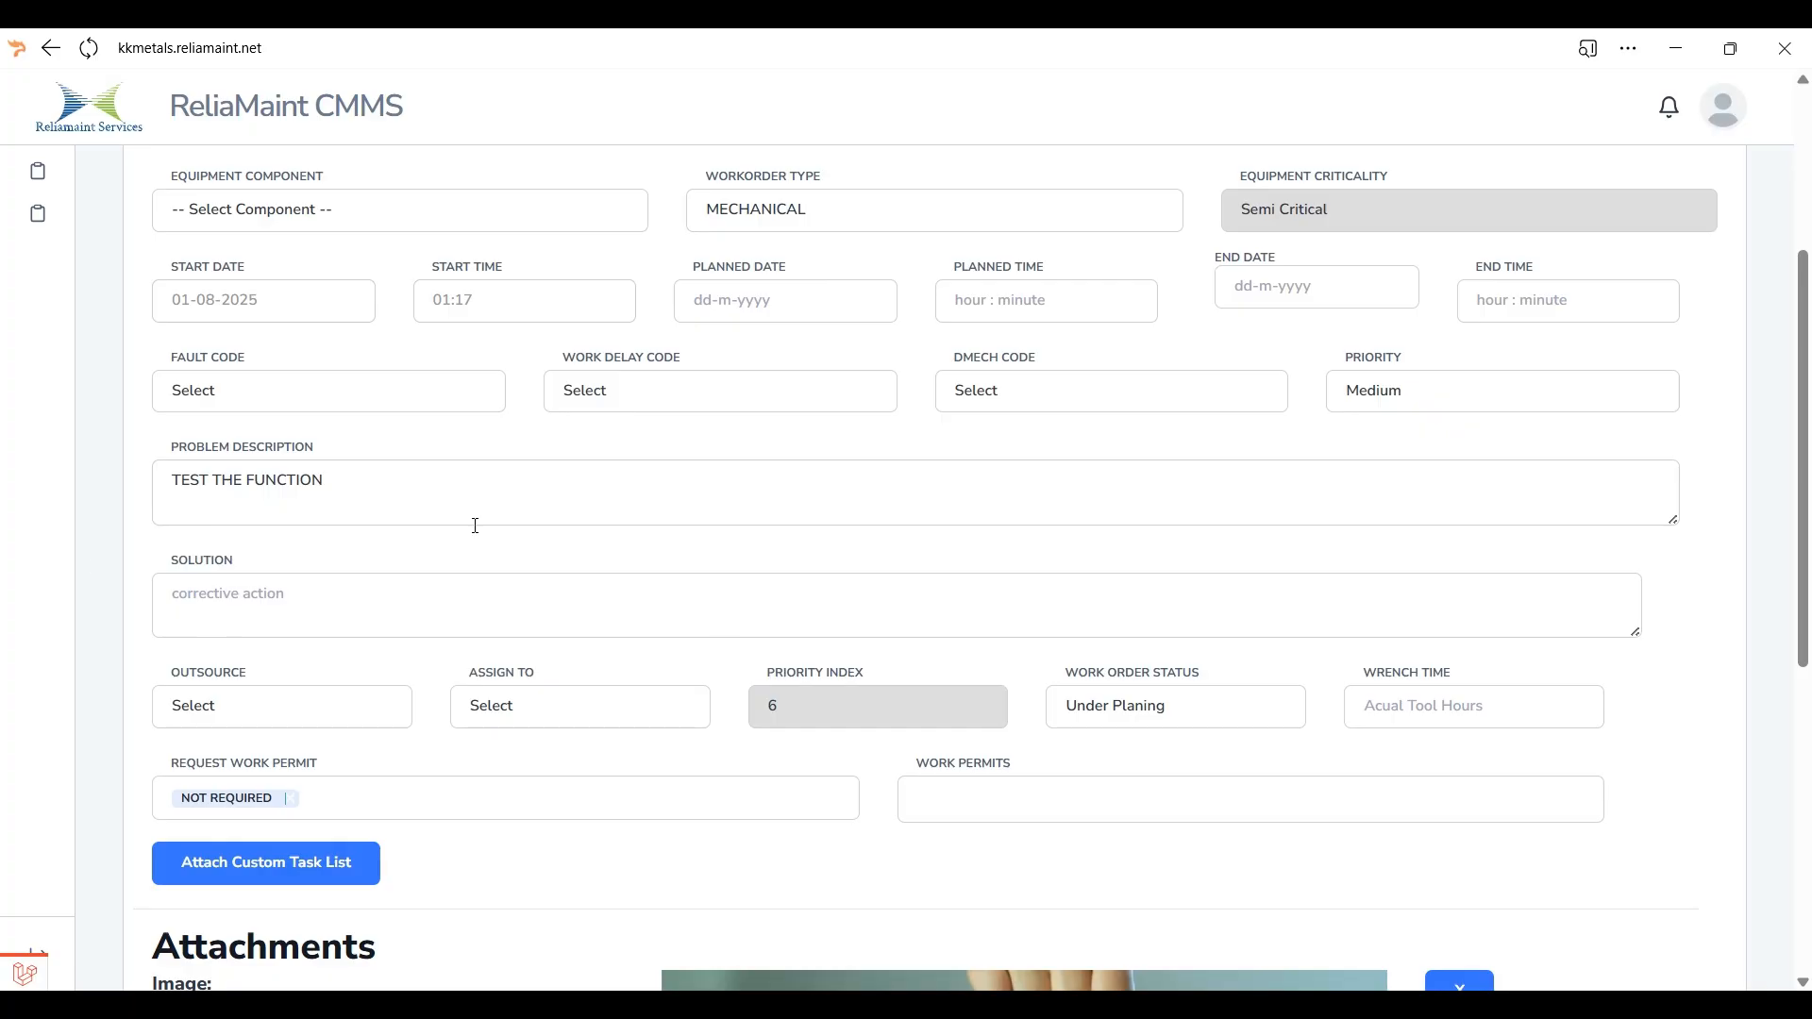
Plan for 01-08-2025 at 15:05, enter the problem description "WRITE THE TASK NEED TO BE DONE SYSTEM SHALL GIVE PENDING EALIER TASKS", and save.
scroll(1272, 620, "up", 2)
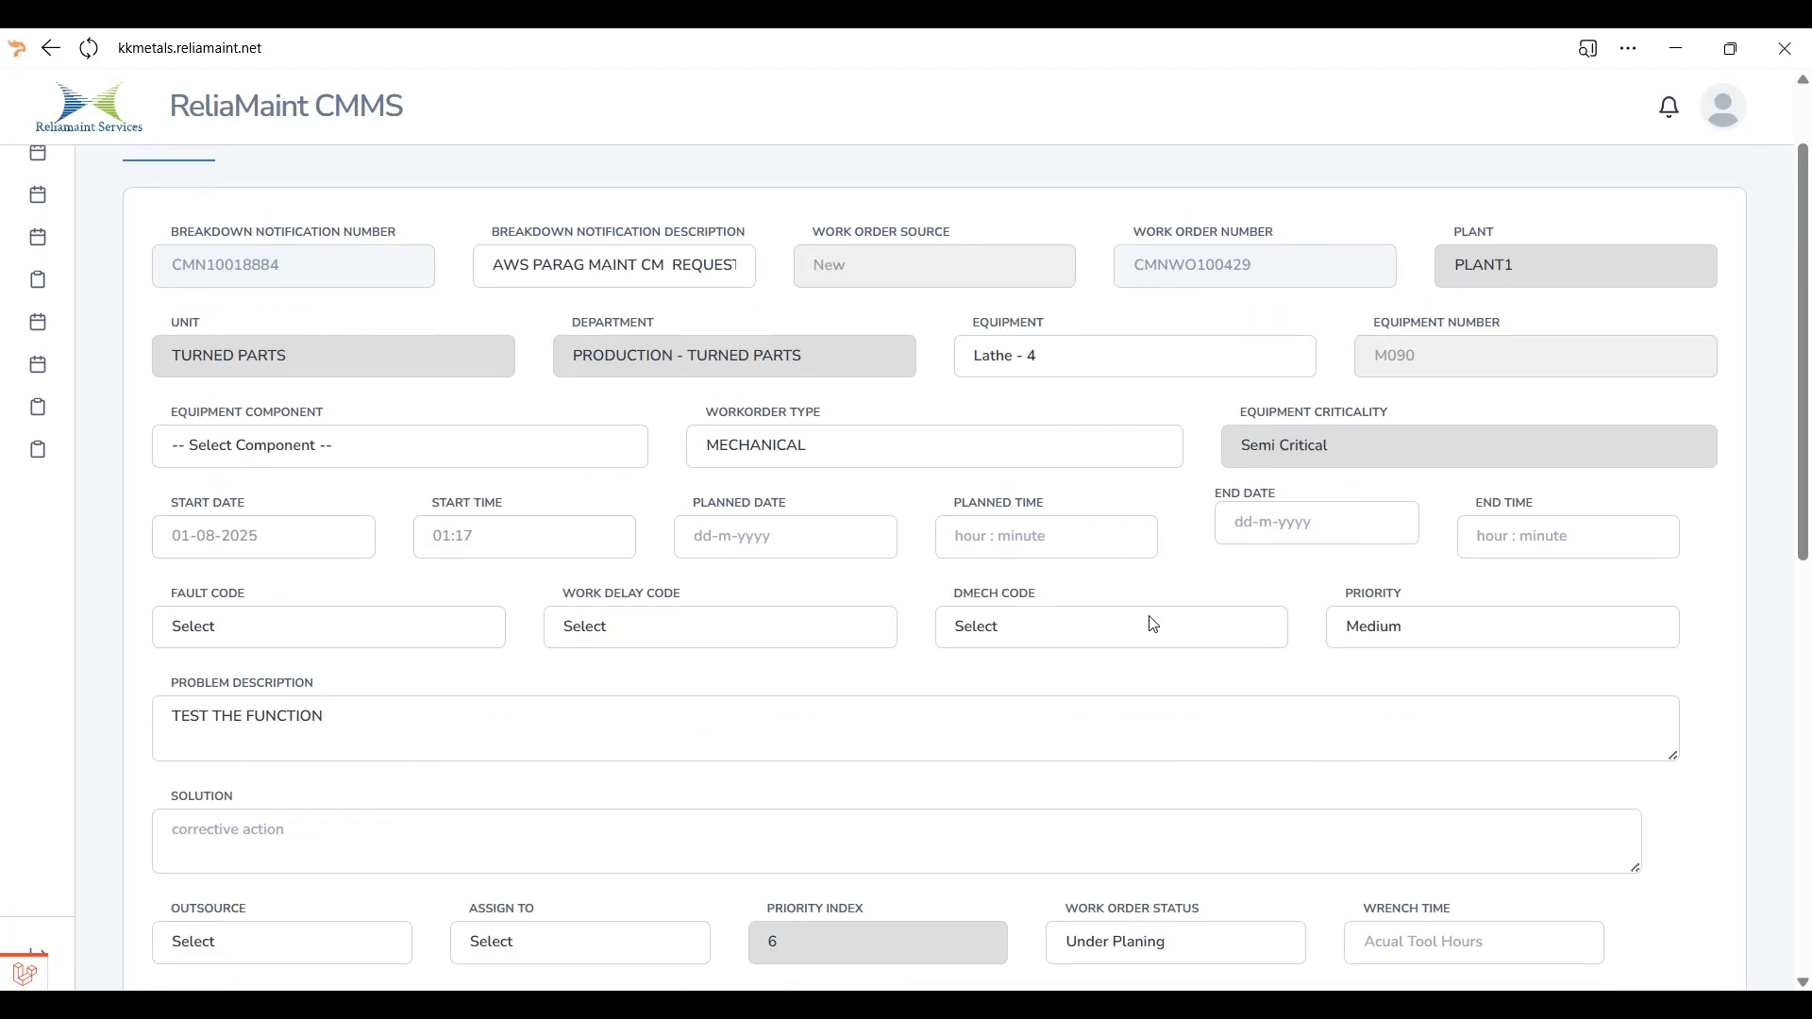
left_click(728, 544)
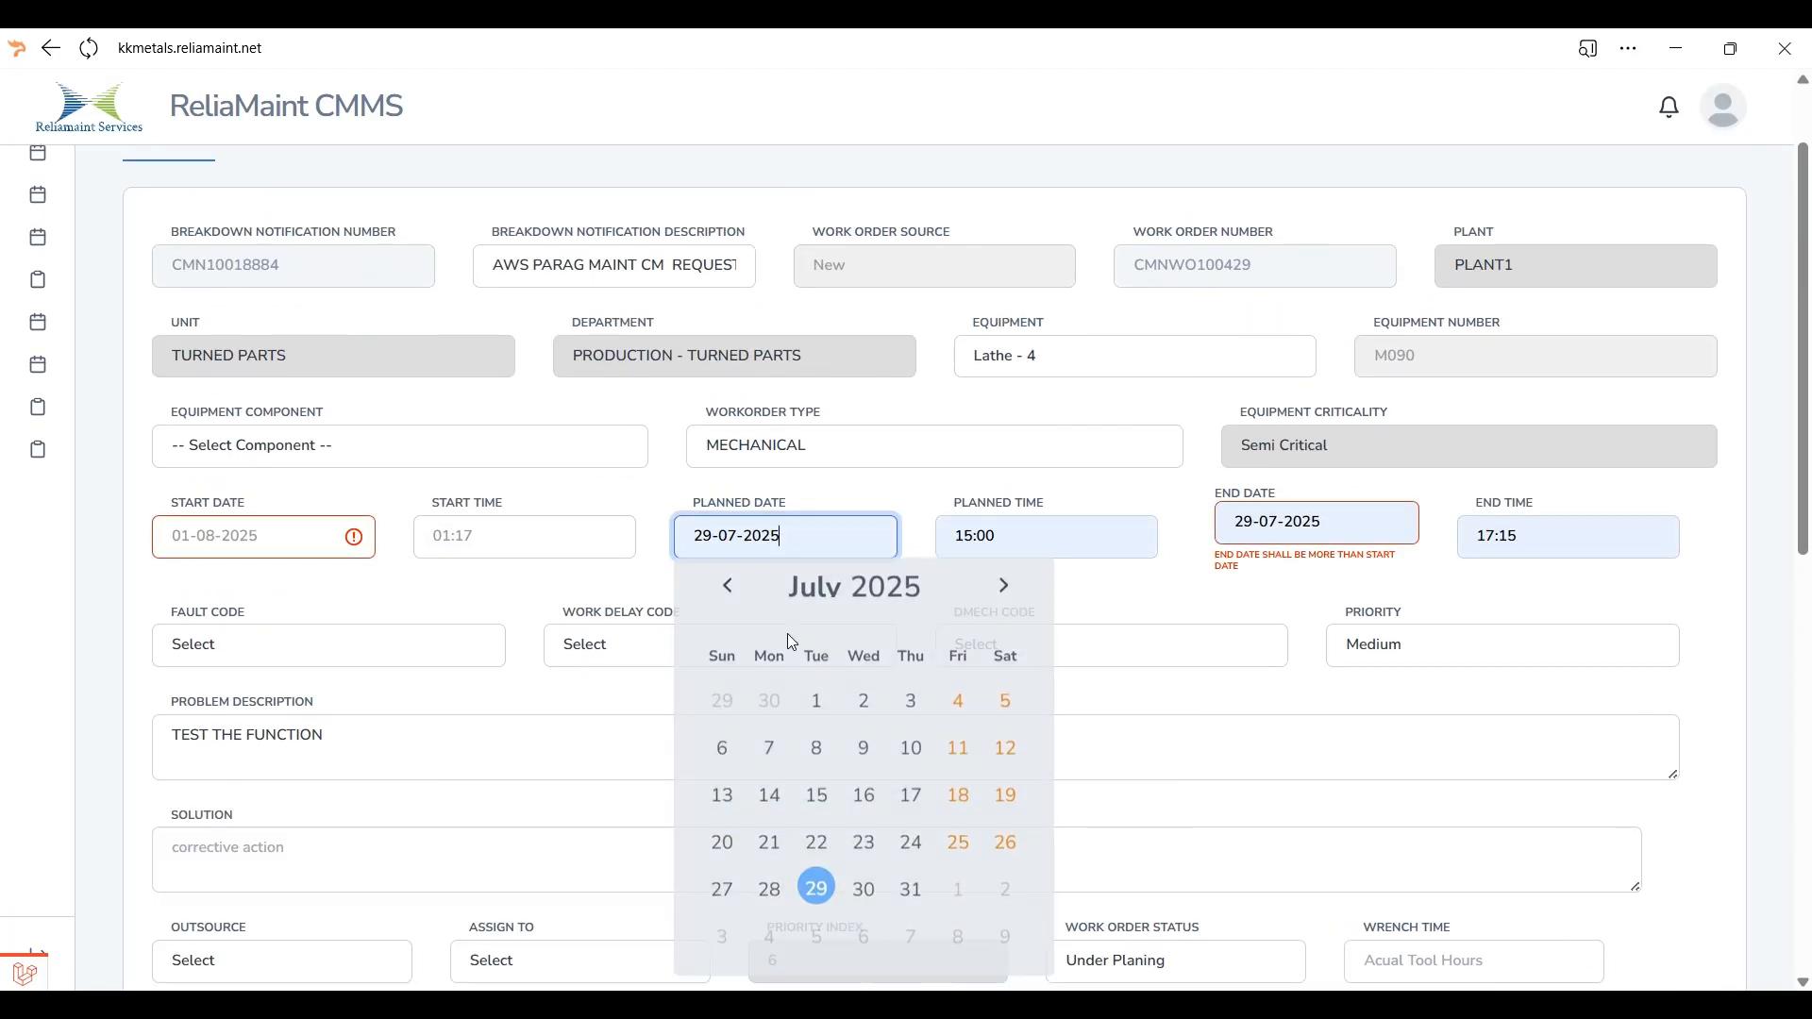
scroll(831, 774, "down", 2)
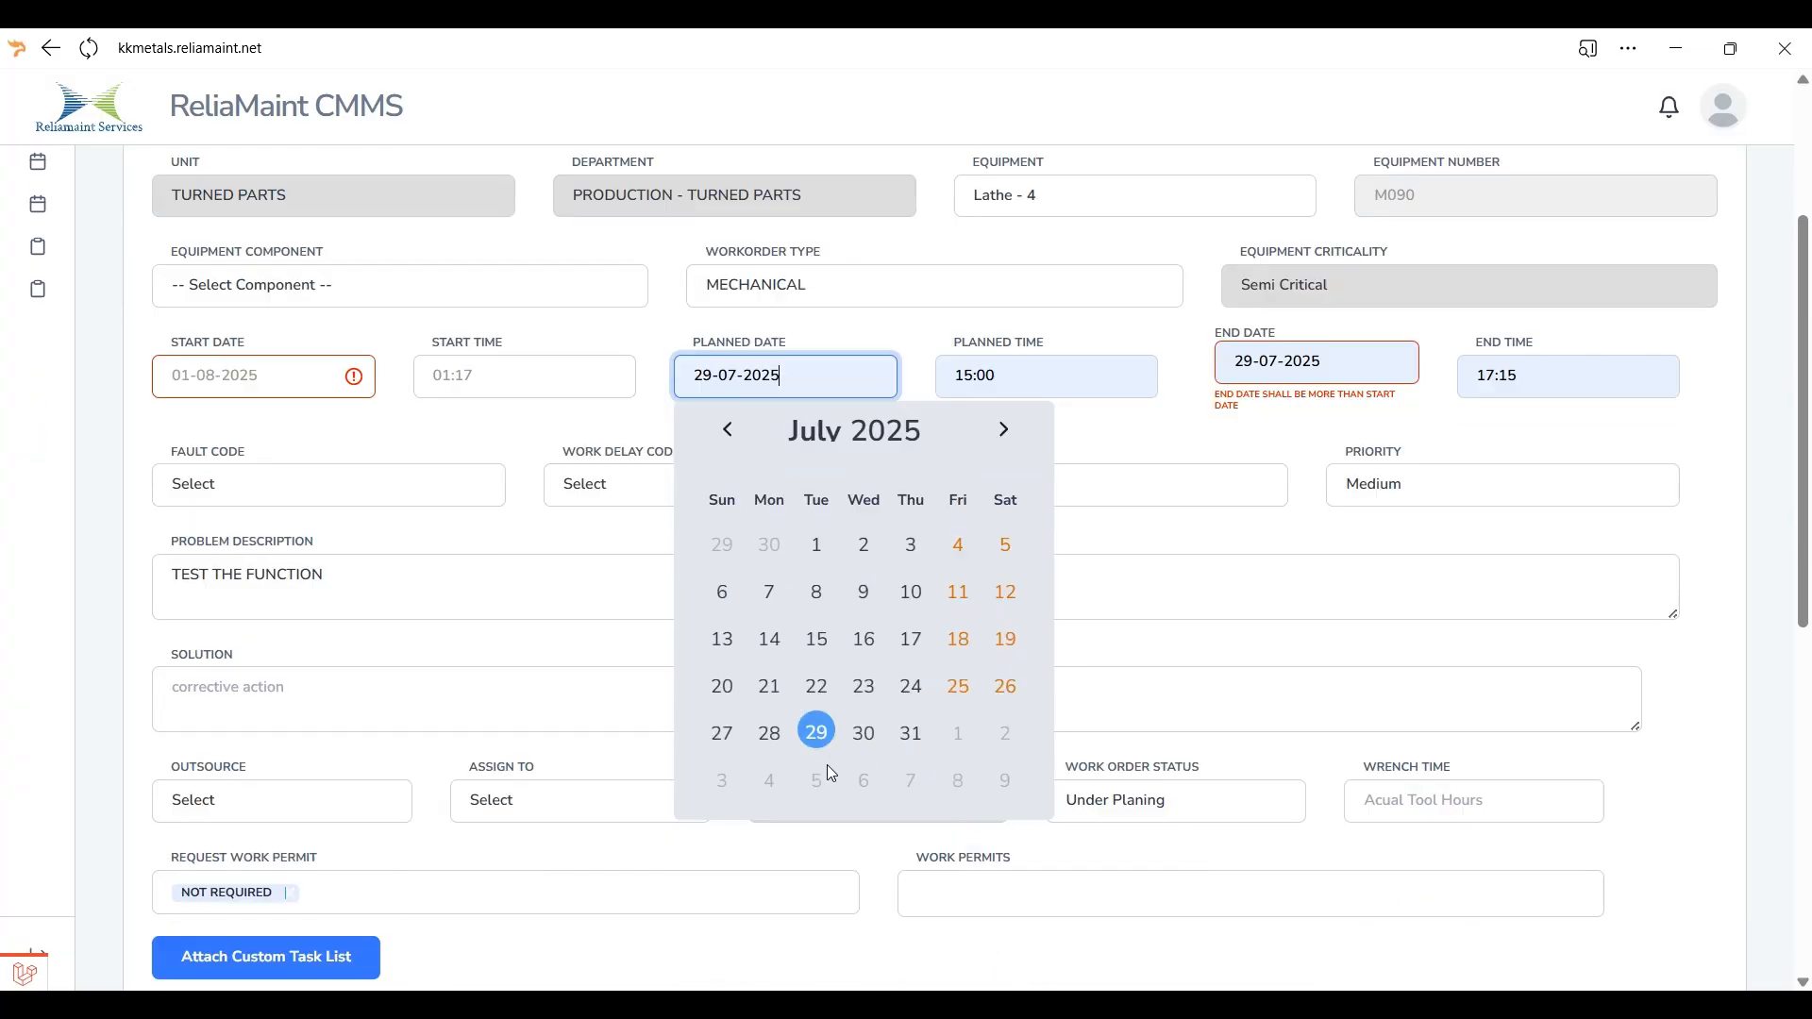
scroll(827, 764, "down", 1)
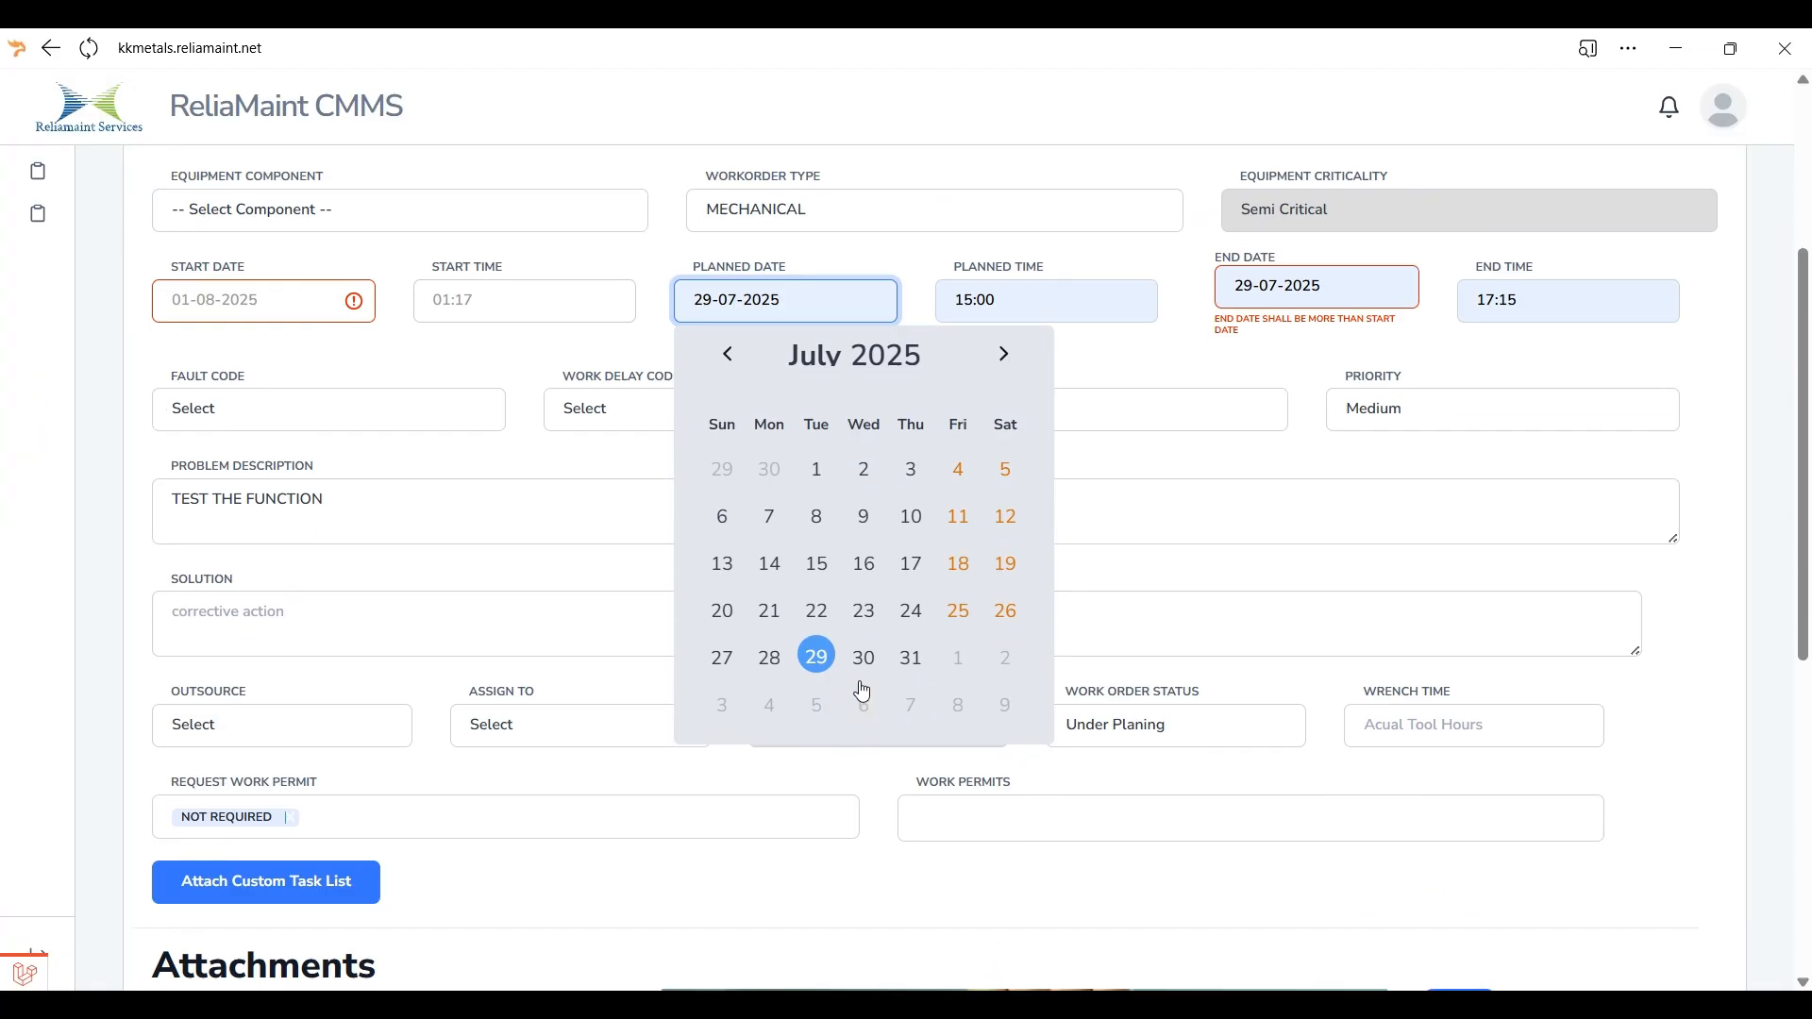
left_click(1004, 355)
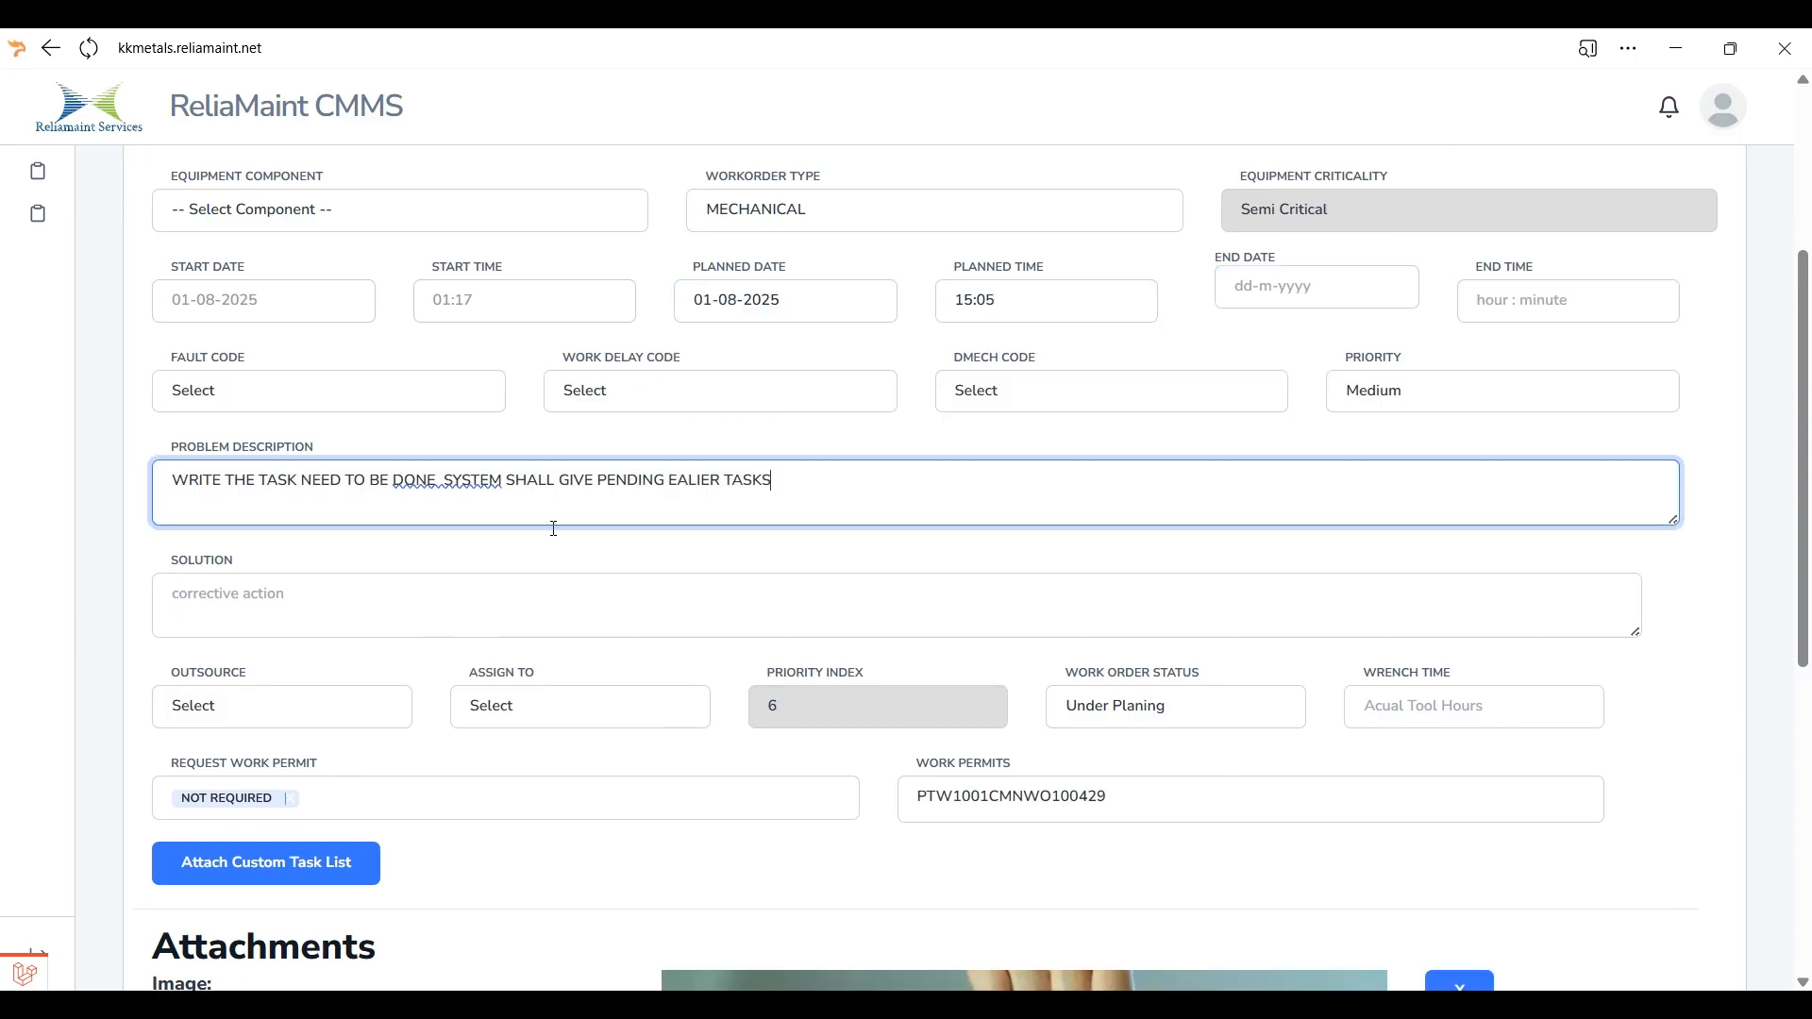
scroll(276, 749, "down", 6)
left_click(203, 905)
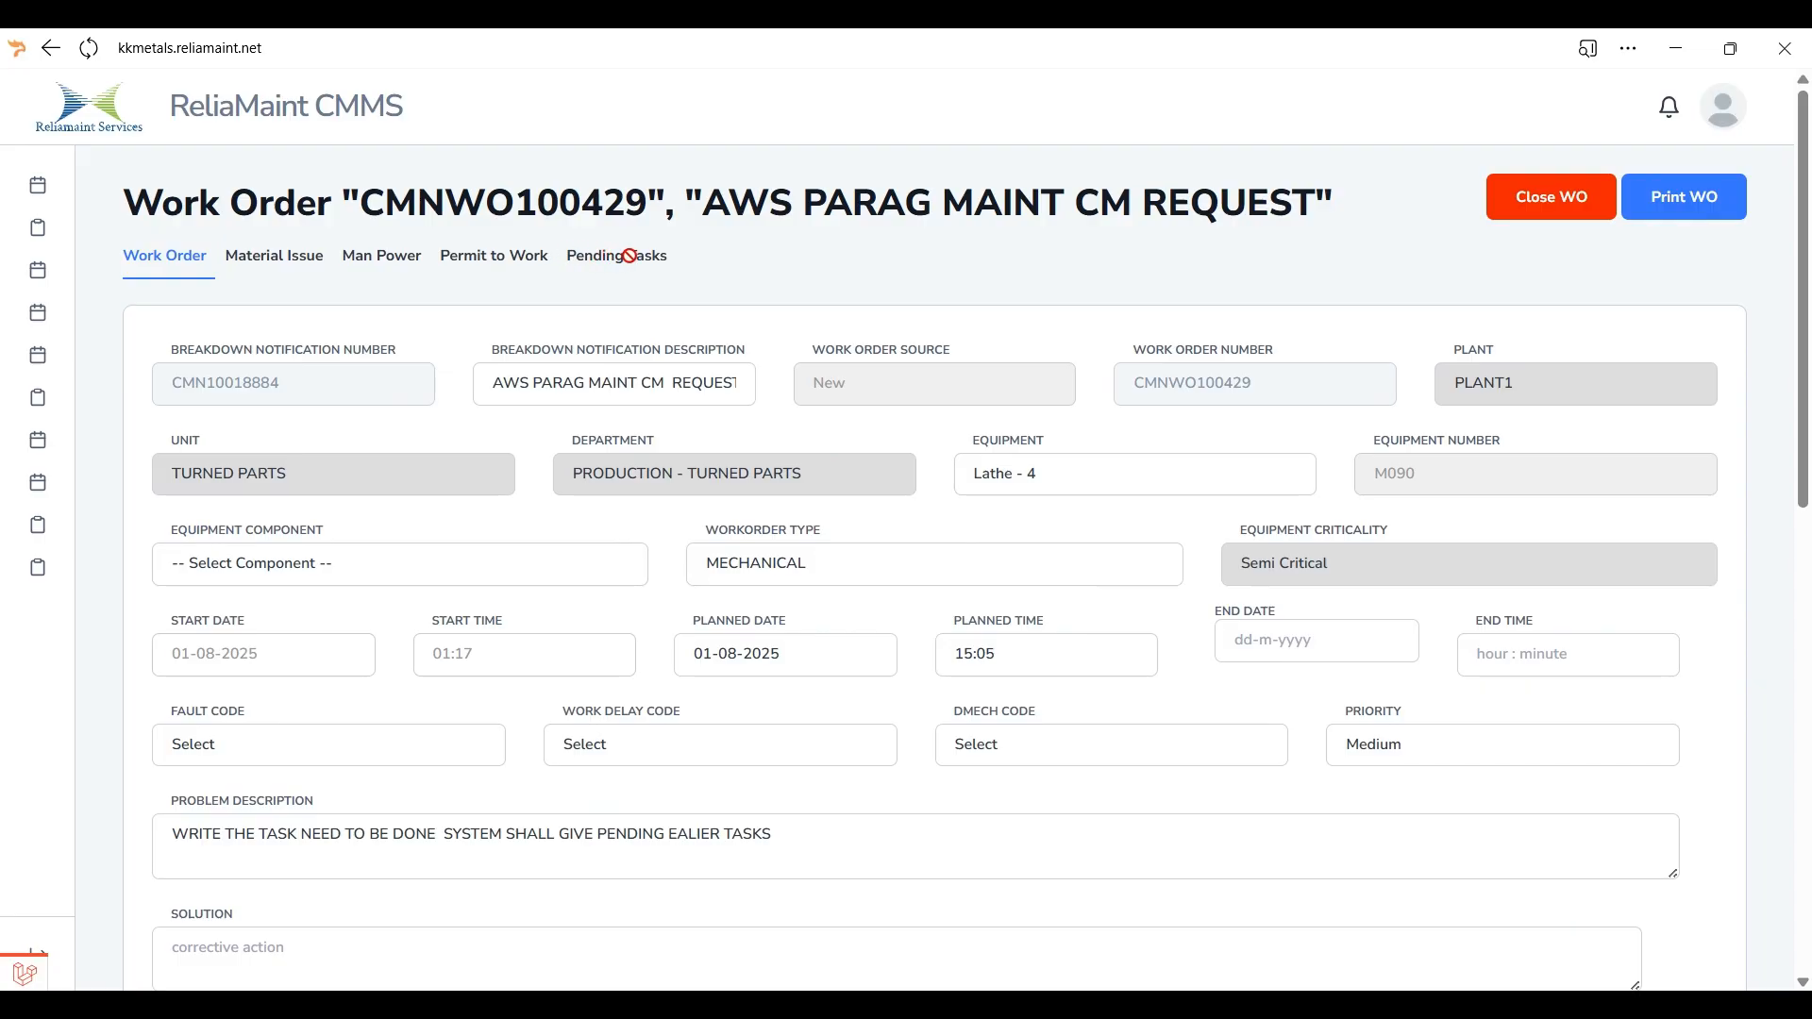
Add the pending task FILL OIL TANKS to this work order and check it in the checklist.
left_click_drag(717, 267, 570, 254)
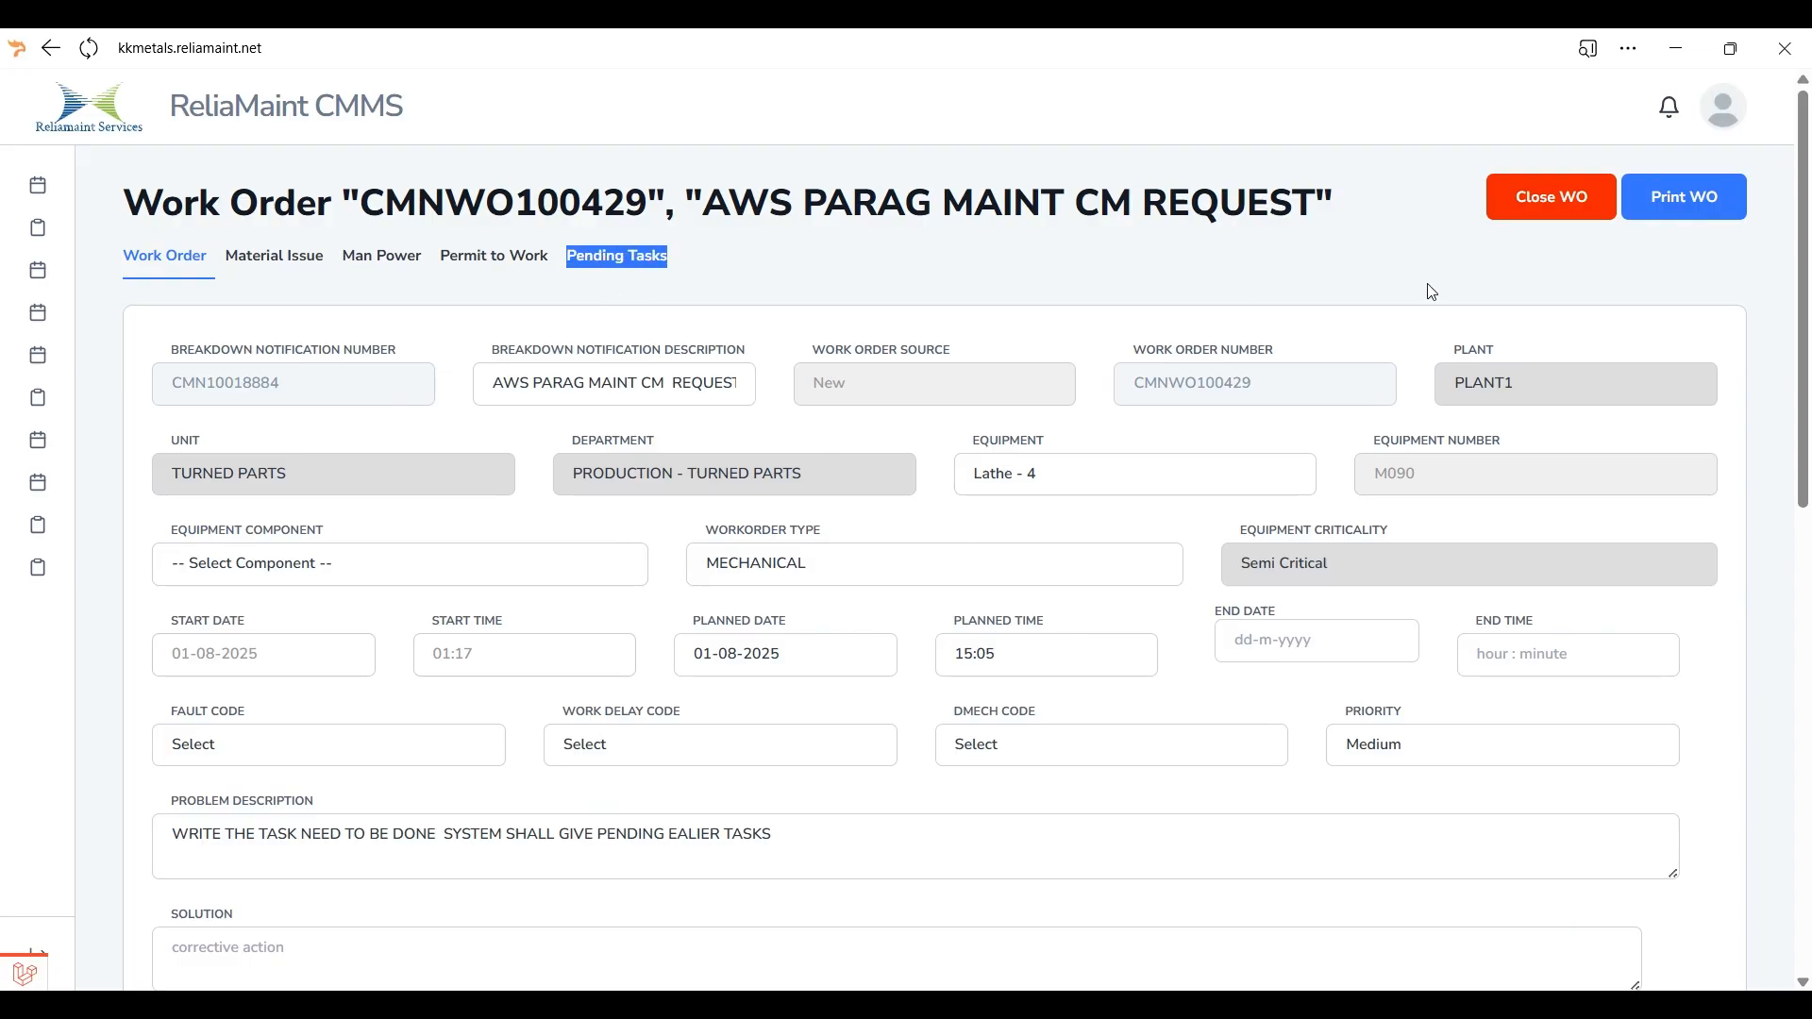
left_click(507, 285)
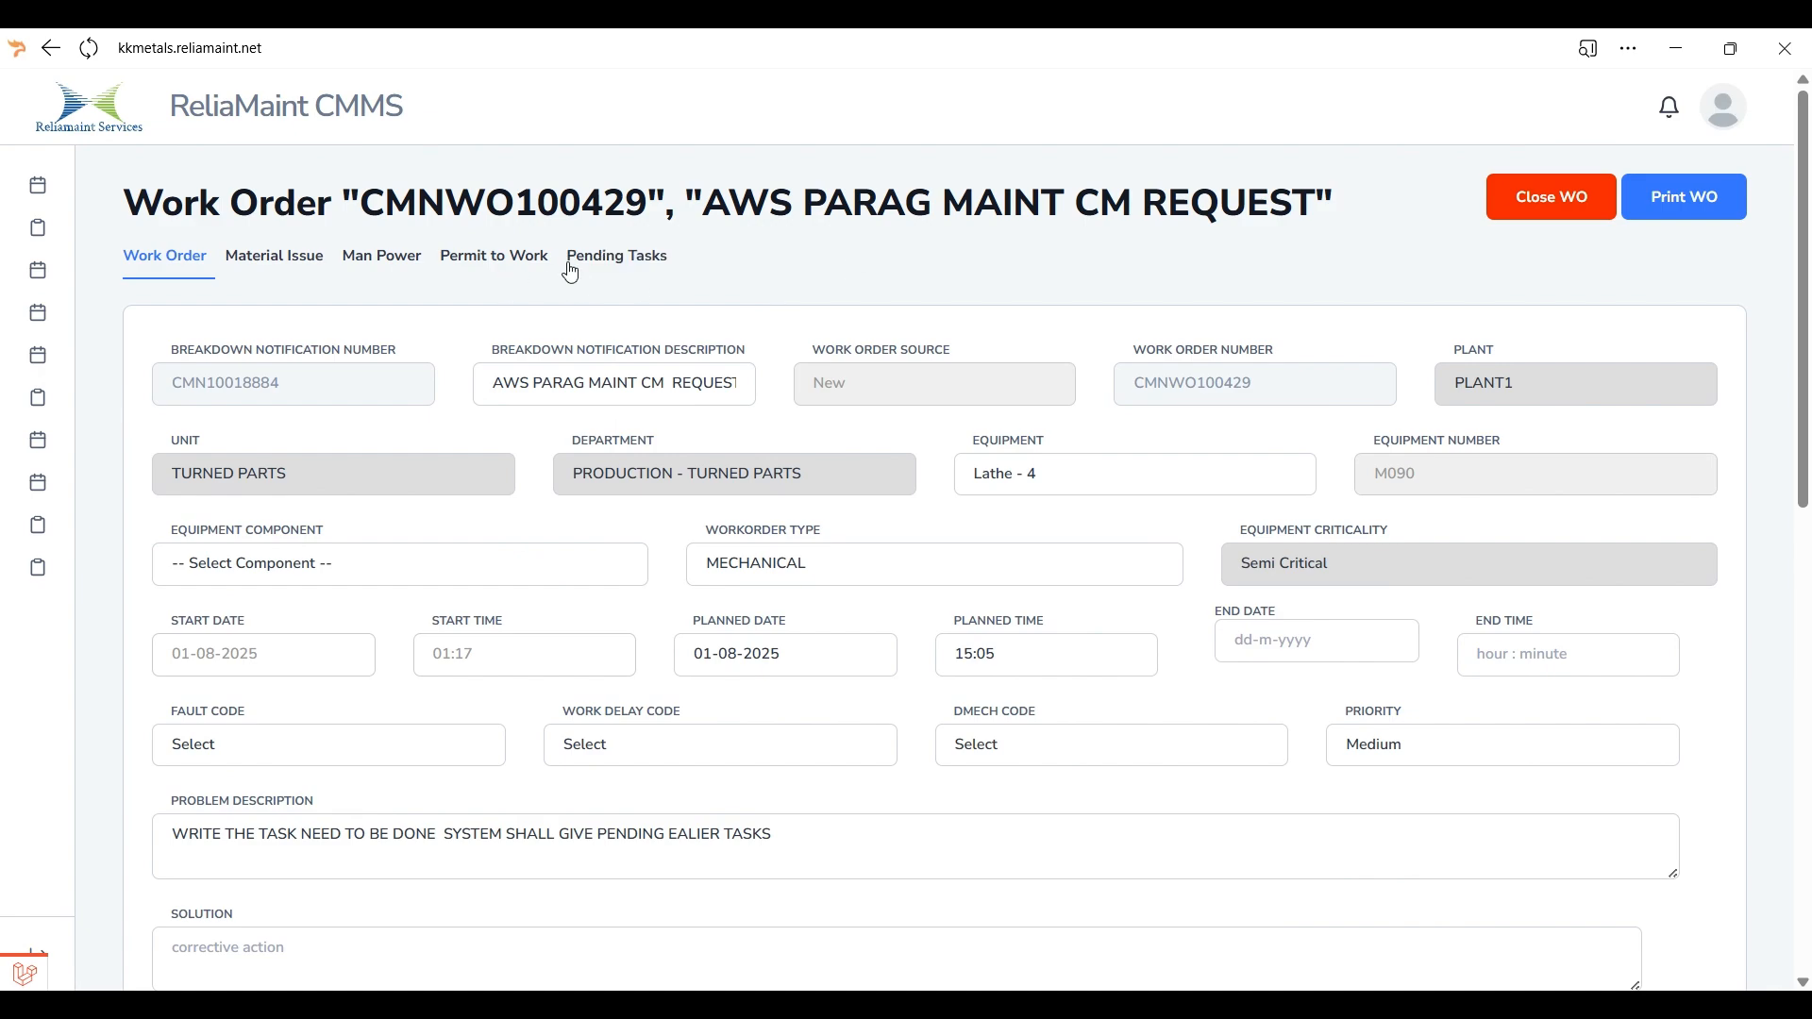
left_click(600, 257)
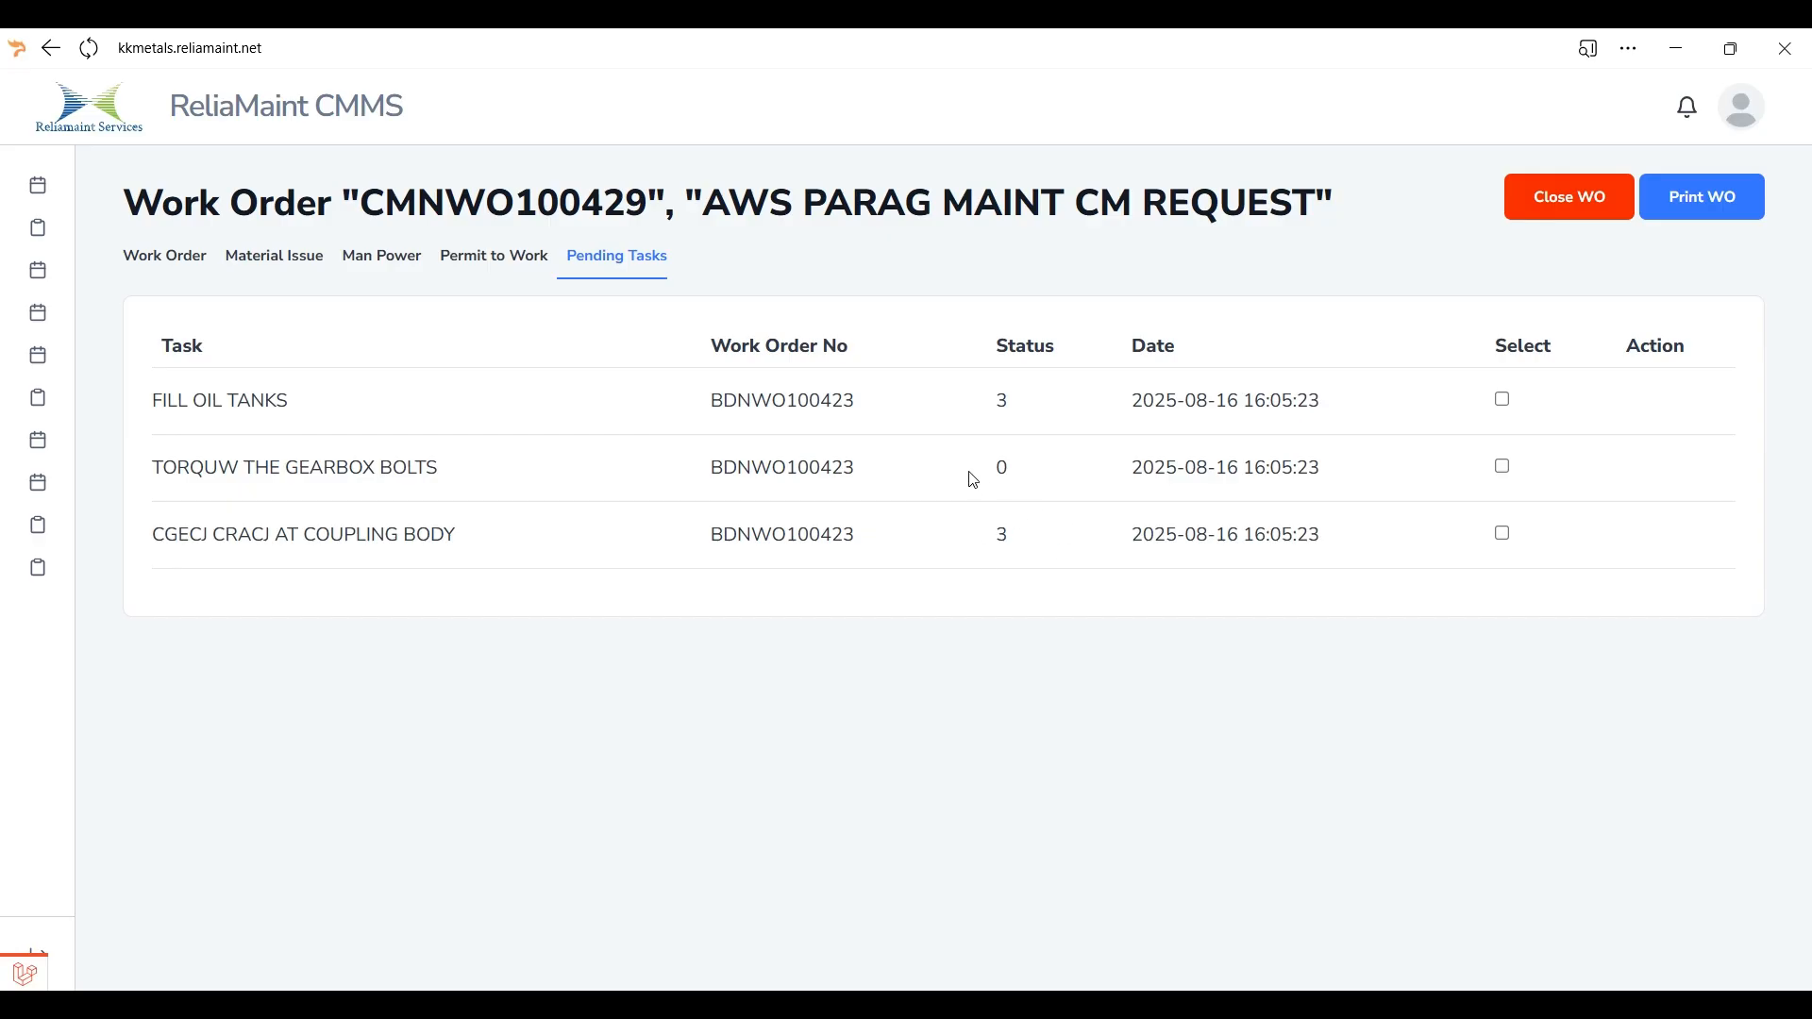
left_click(1503, 400)
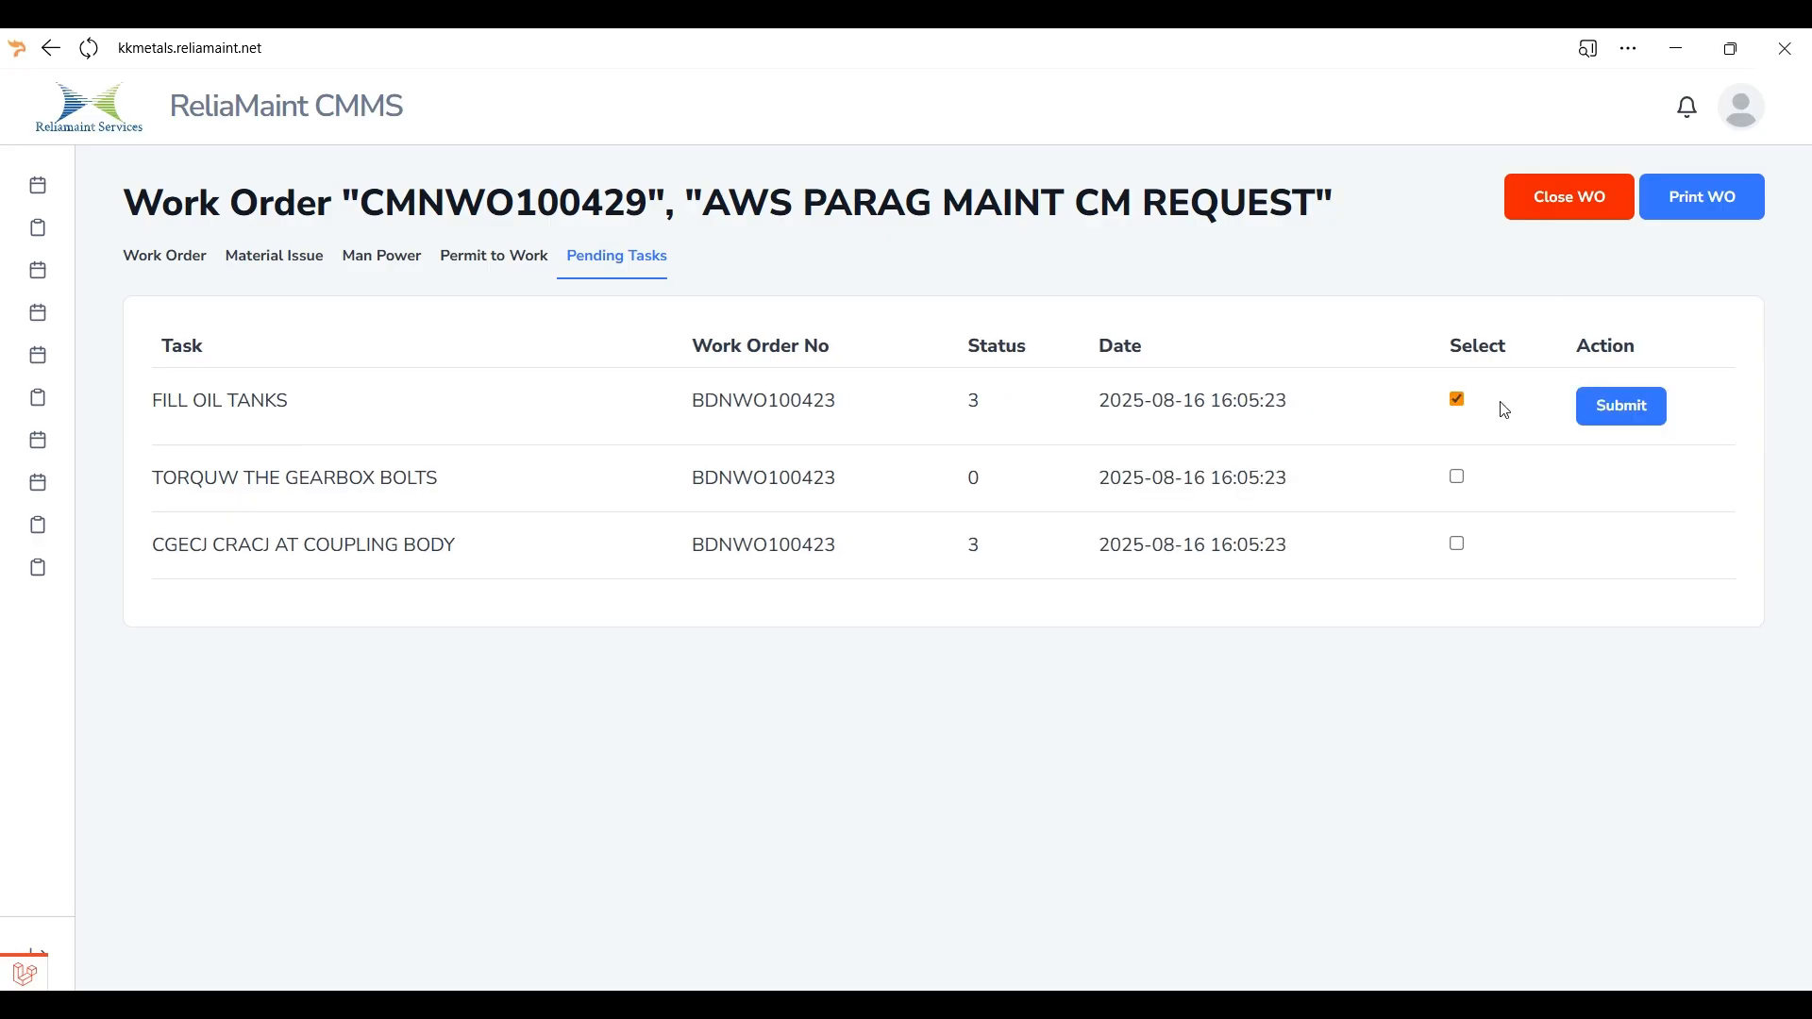
left_click(1630, 414)
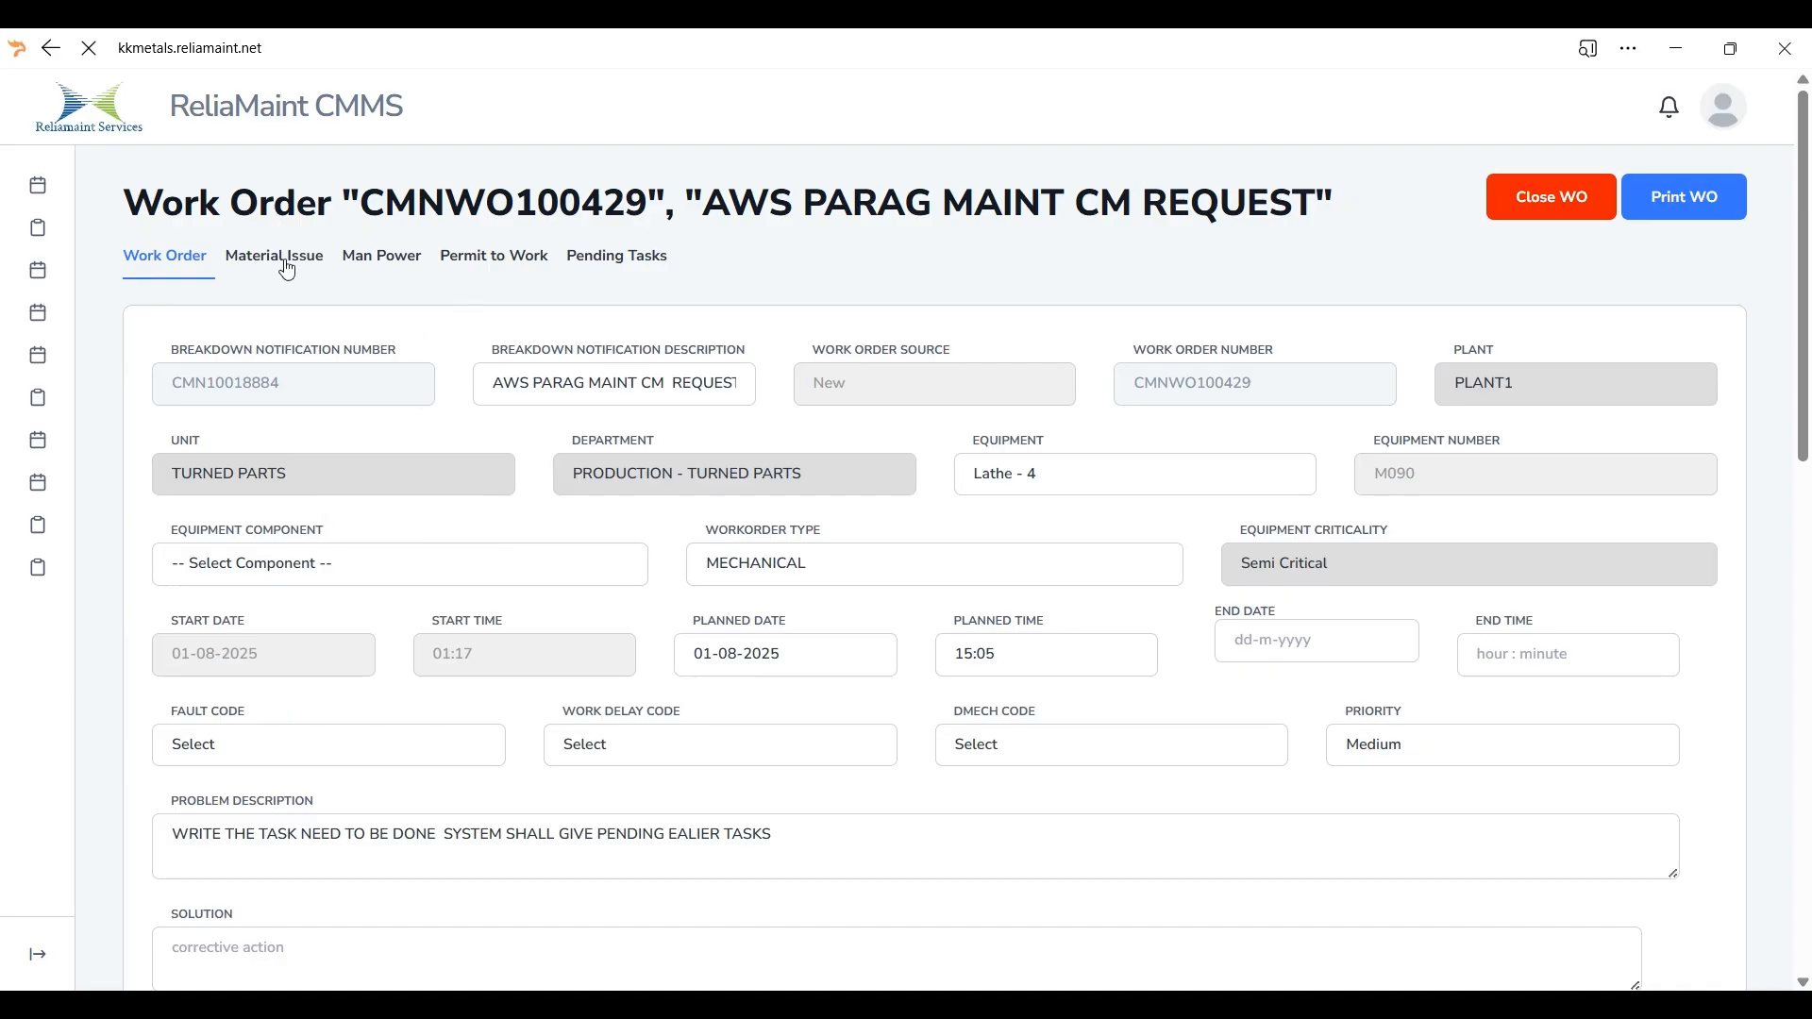
scroll(285, 632, "down", 15)
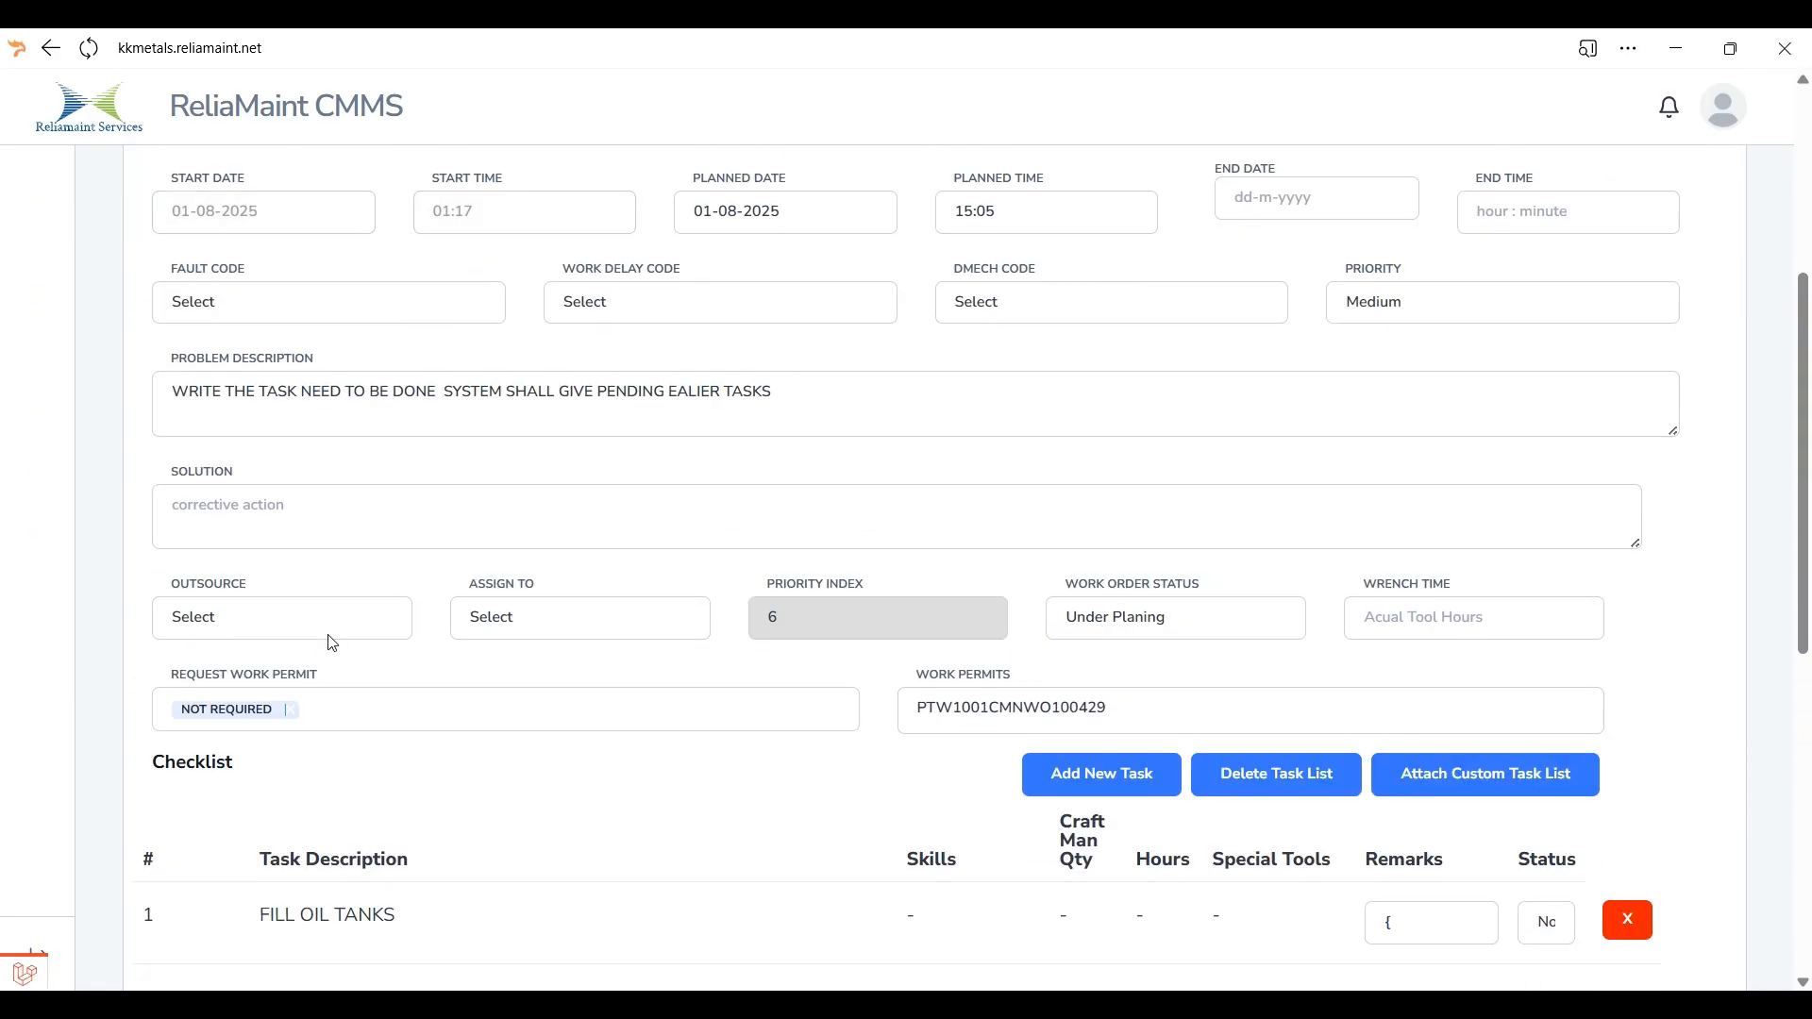
scroll(324, 651, "down", 4)
left_click_drag(258, 452, 433, 453)
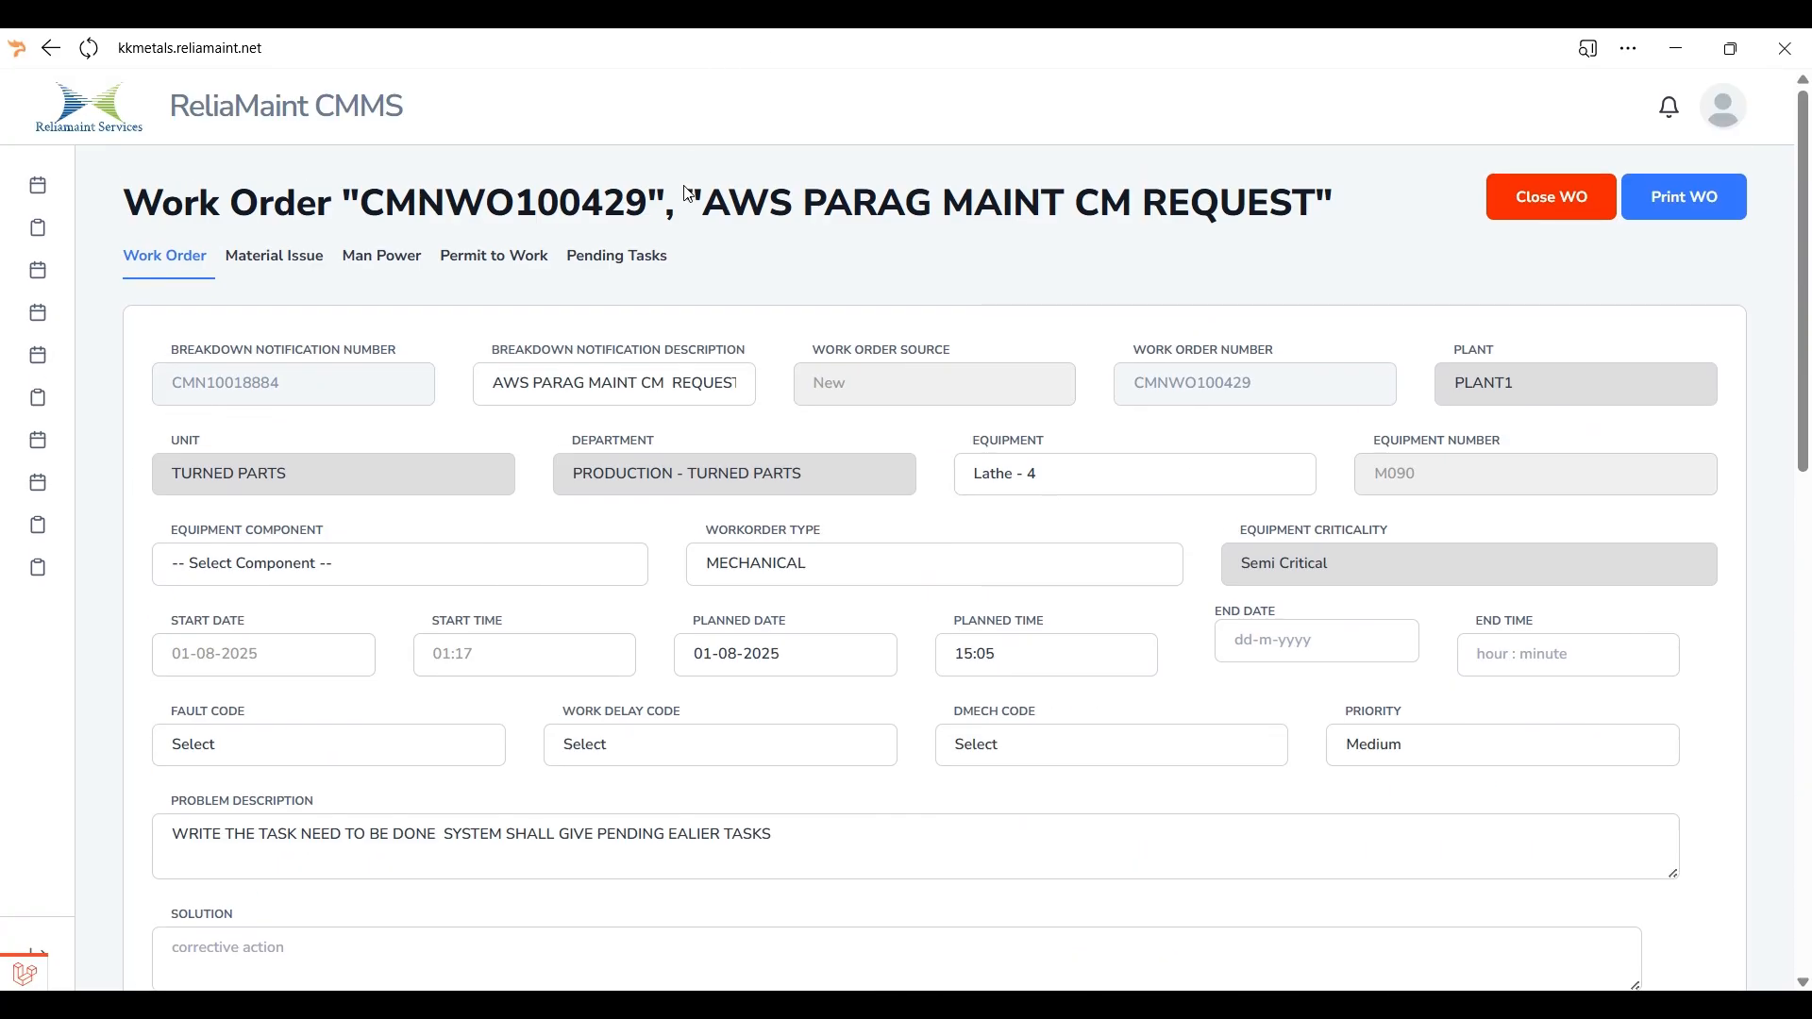
Add the pending task TORQUW THE GEARBOX BOLTS to this work order and review the checklist.
left_click(600, 264)
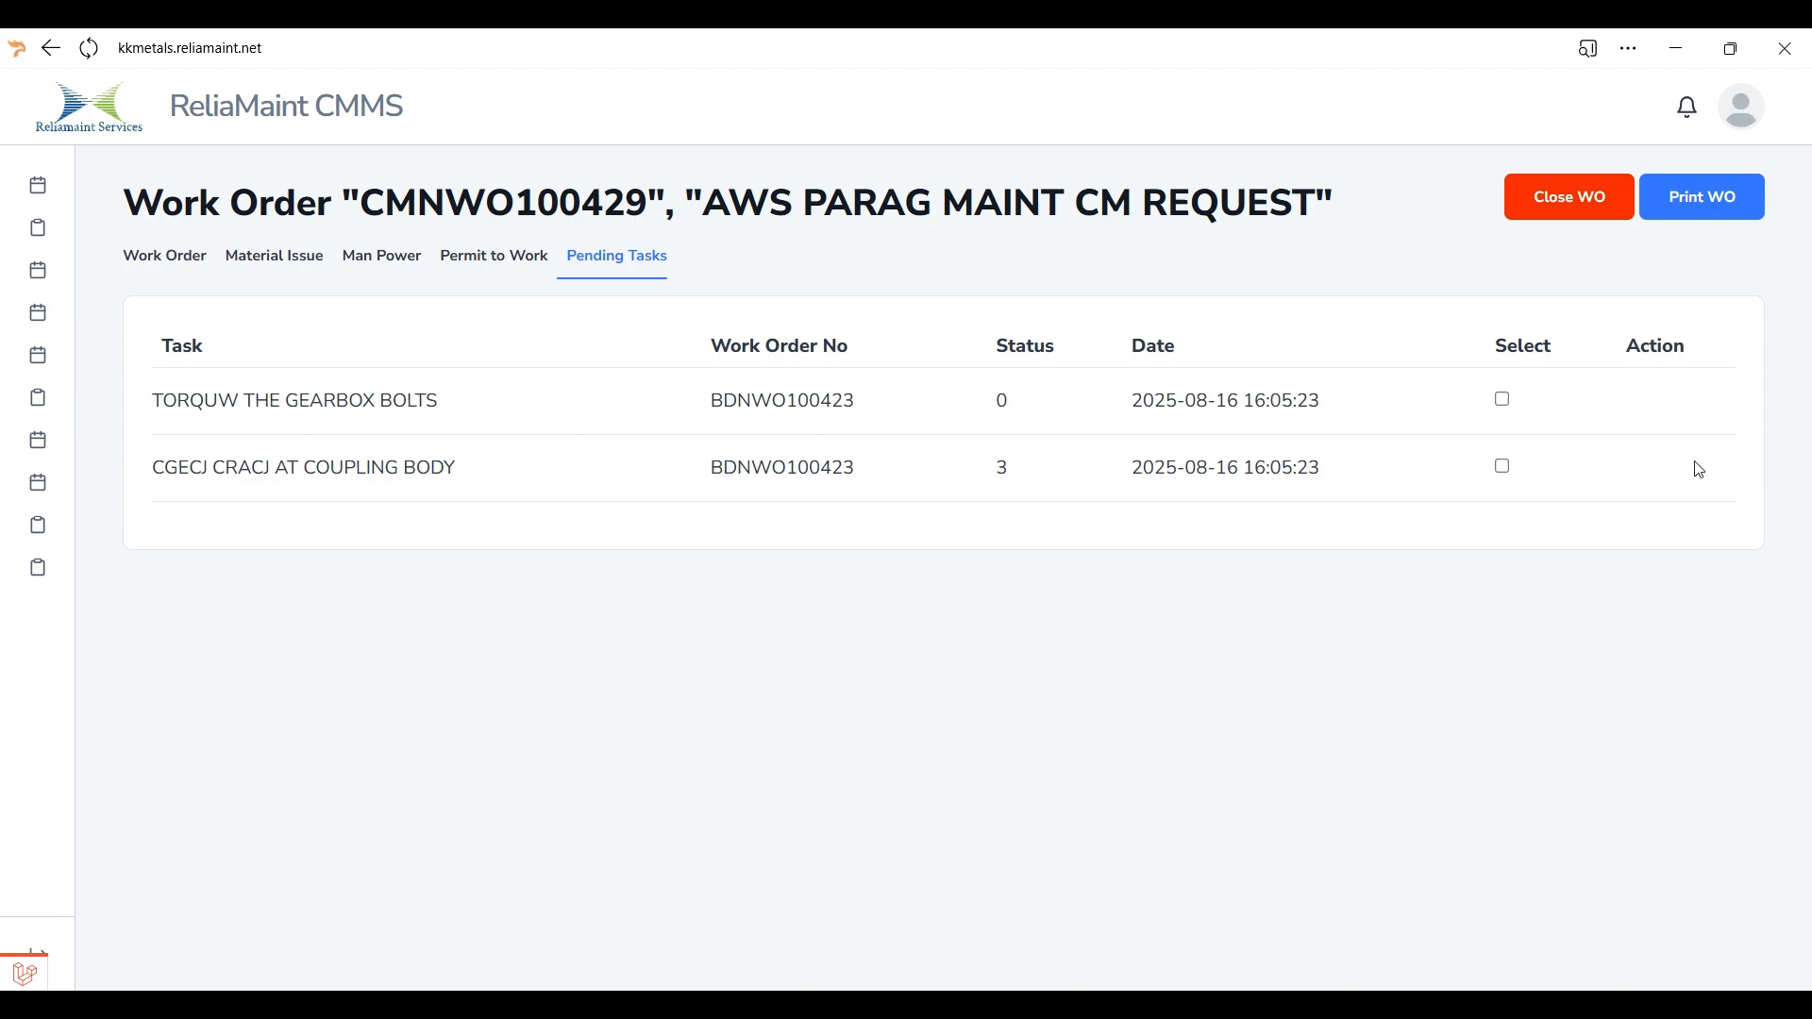
left_click(1504, 402)
left_click(1647, 405)
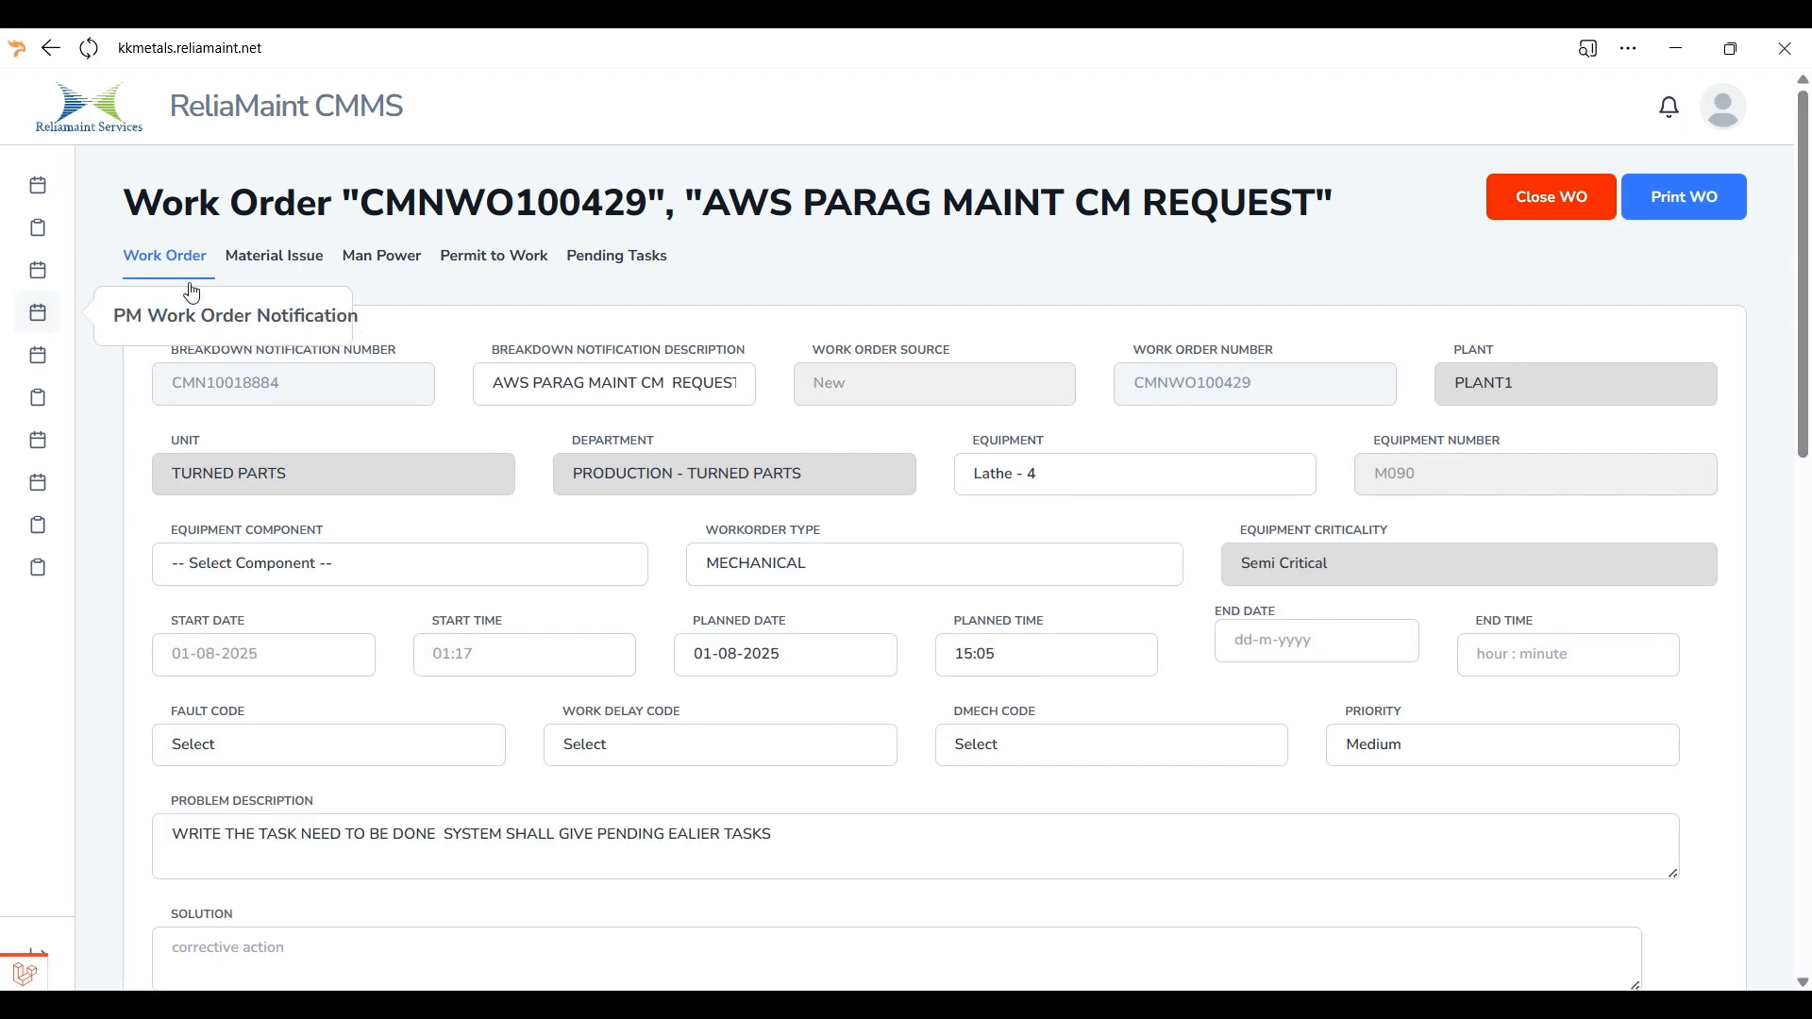
scroll(308, 732, "down", 8)
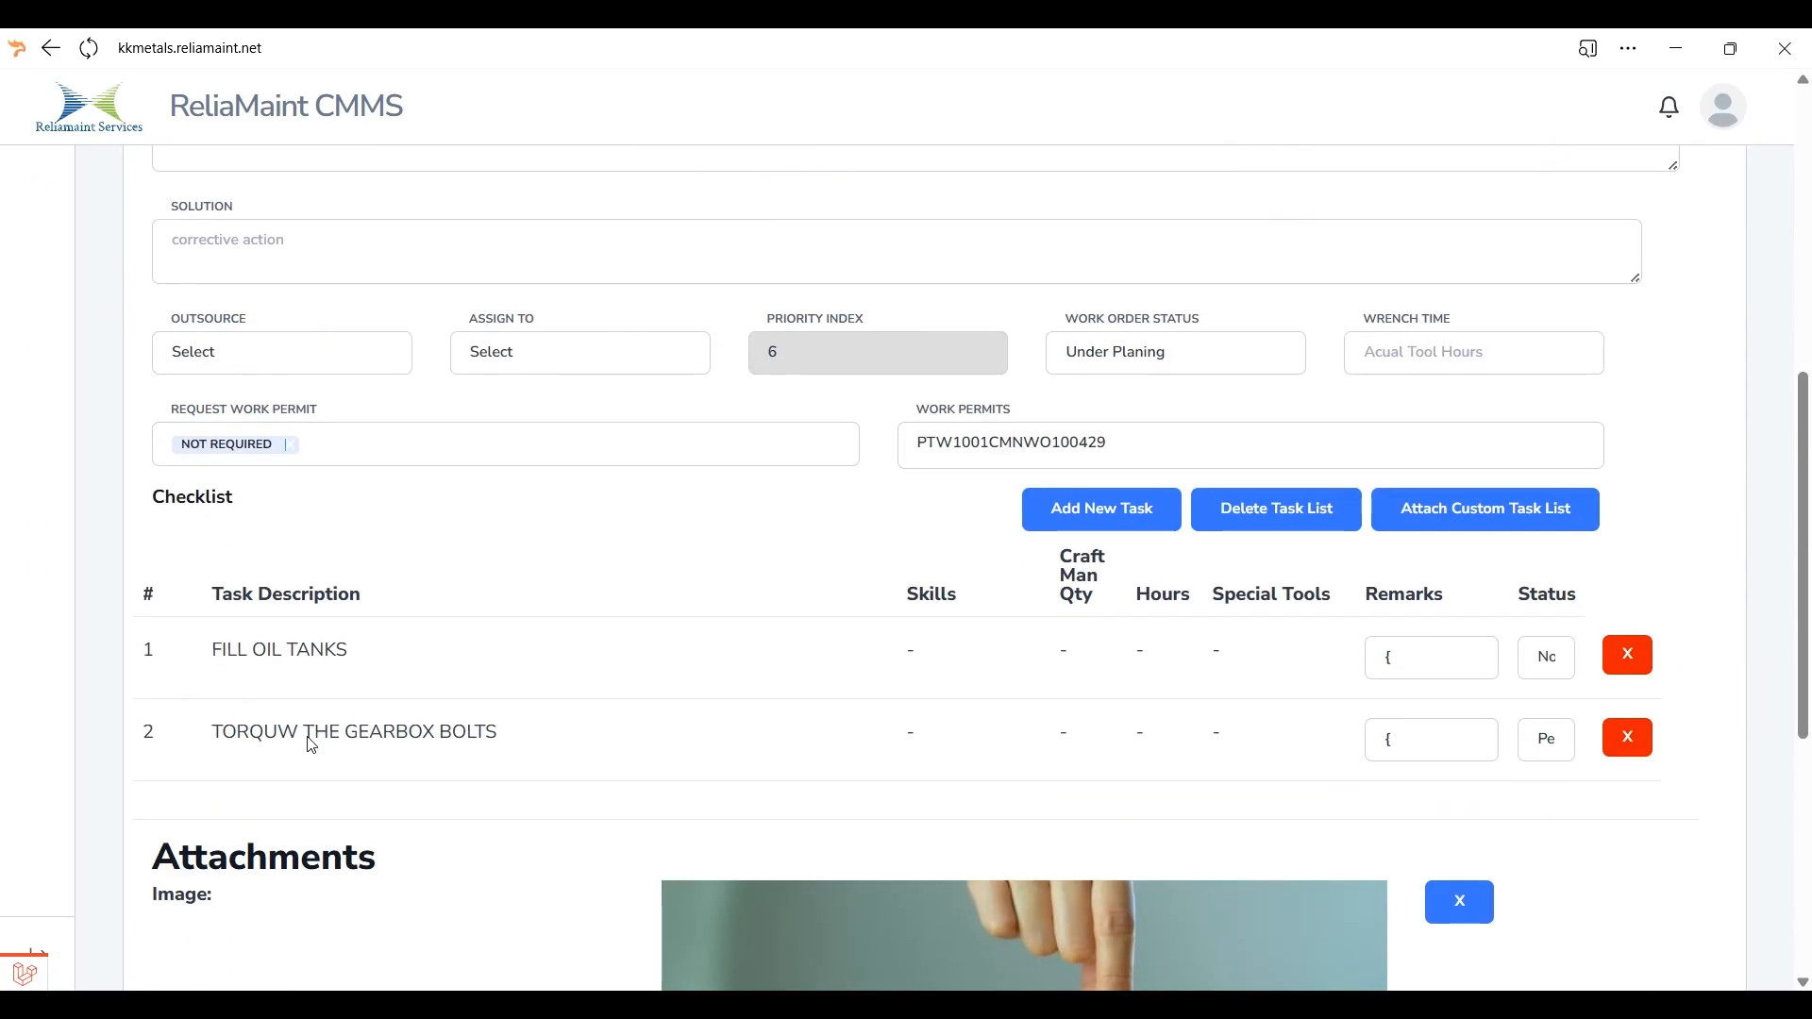
scroll(514, 529, "up", 8)
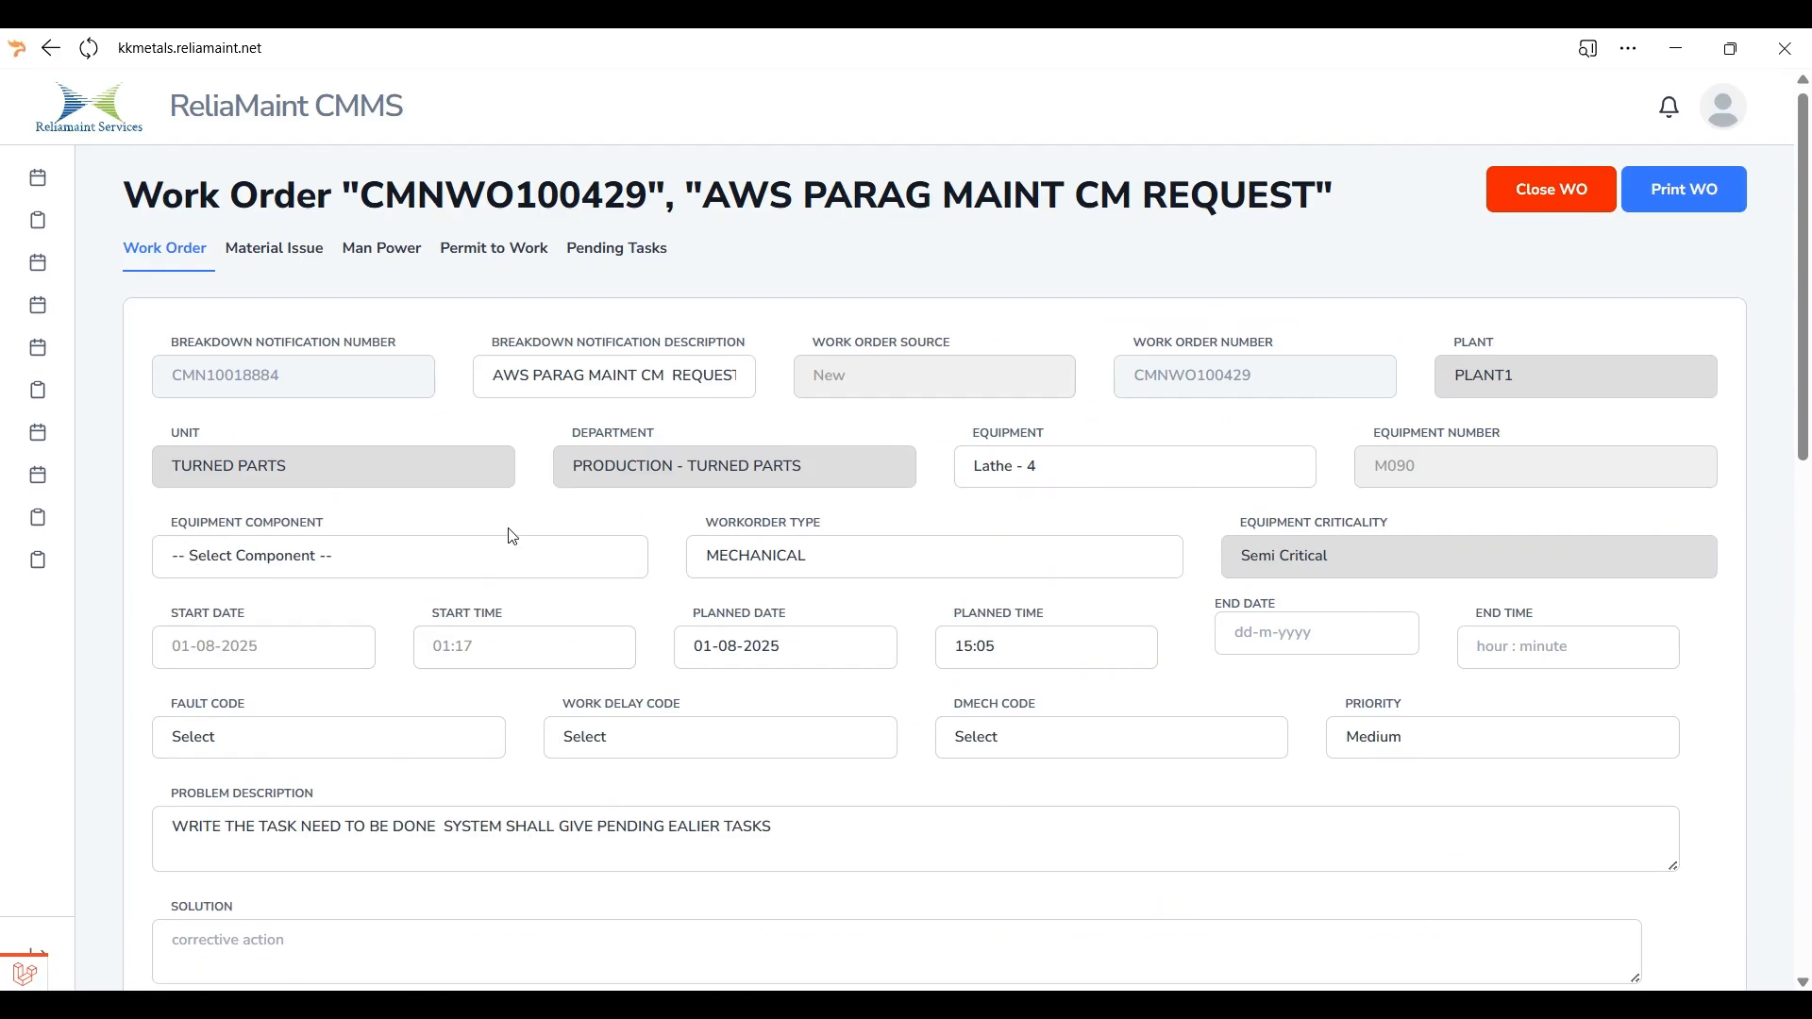
Set the checklist status of FILL OIL TANKS to Pending and TORQUW THE GEARBOX BOLTS to OK, and save the work order.
scroll(878, 734, "down", 4)
scroll(878, 734, "down", 3)
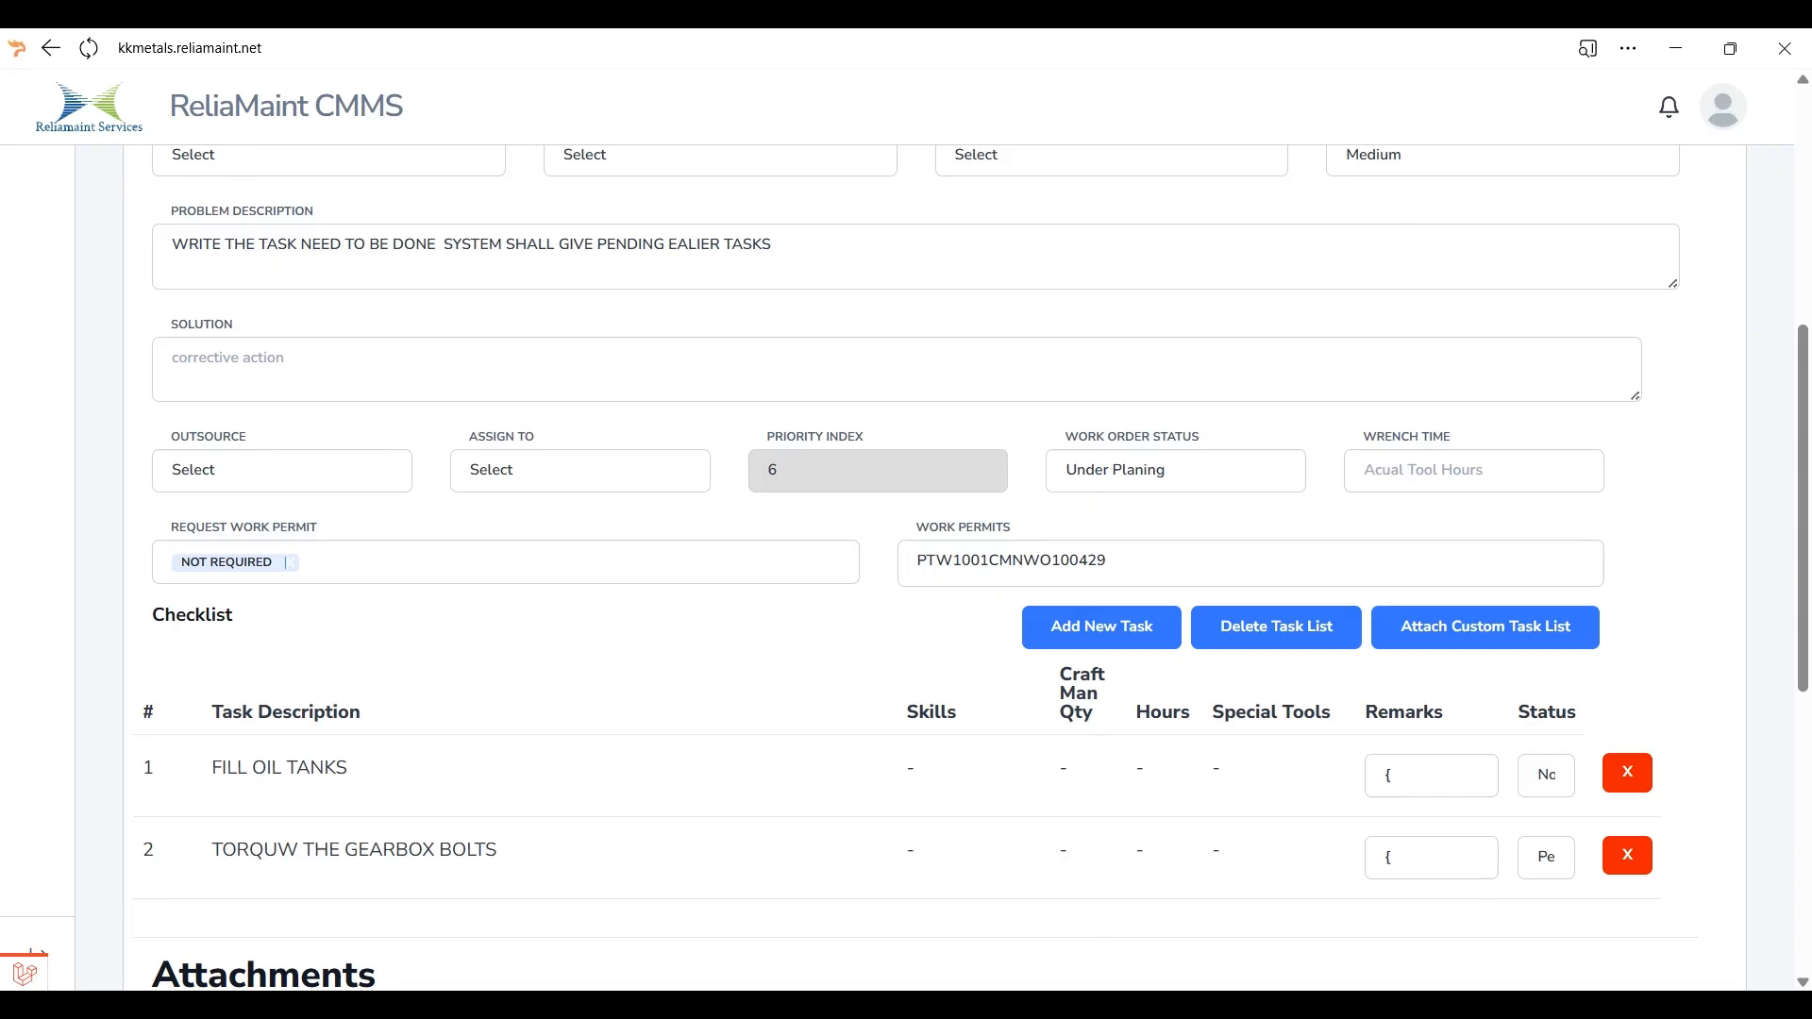
left_click(1555, 775)
scroll(1623, 883, "down", 2)
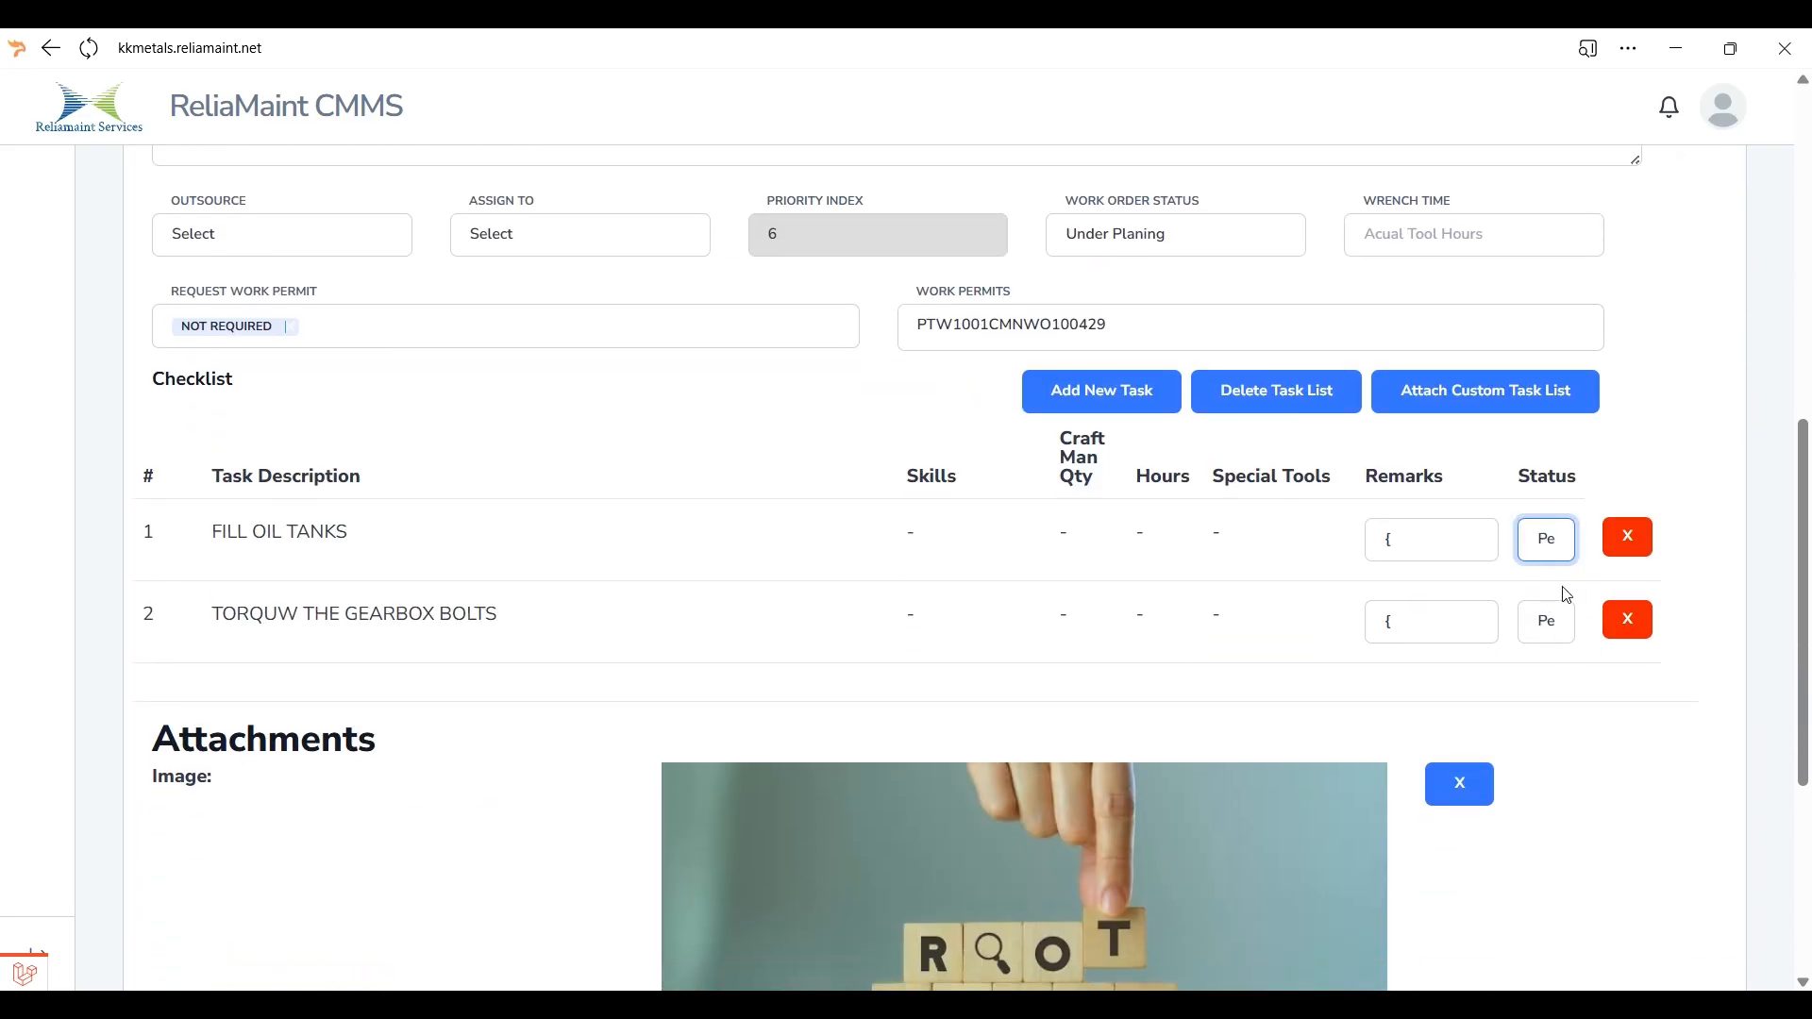
left_click(1546, 632)
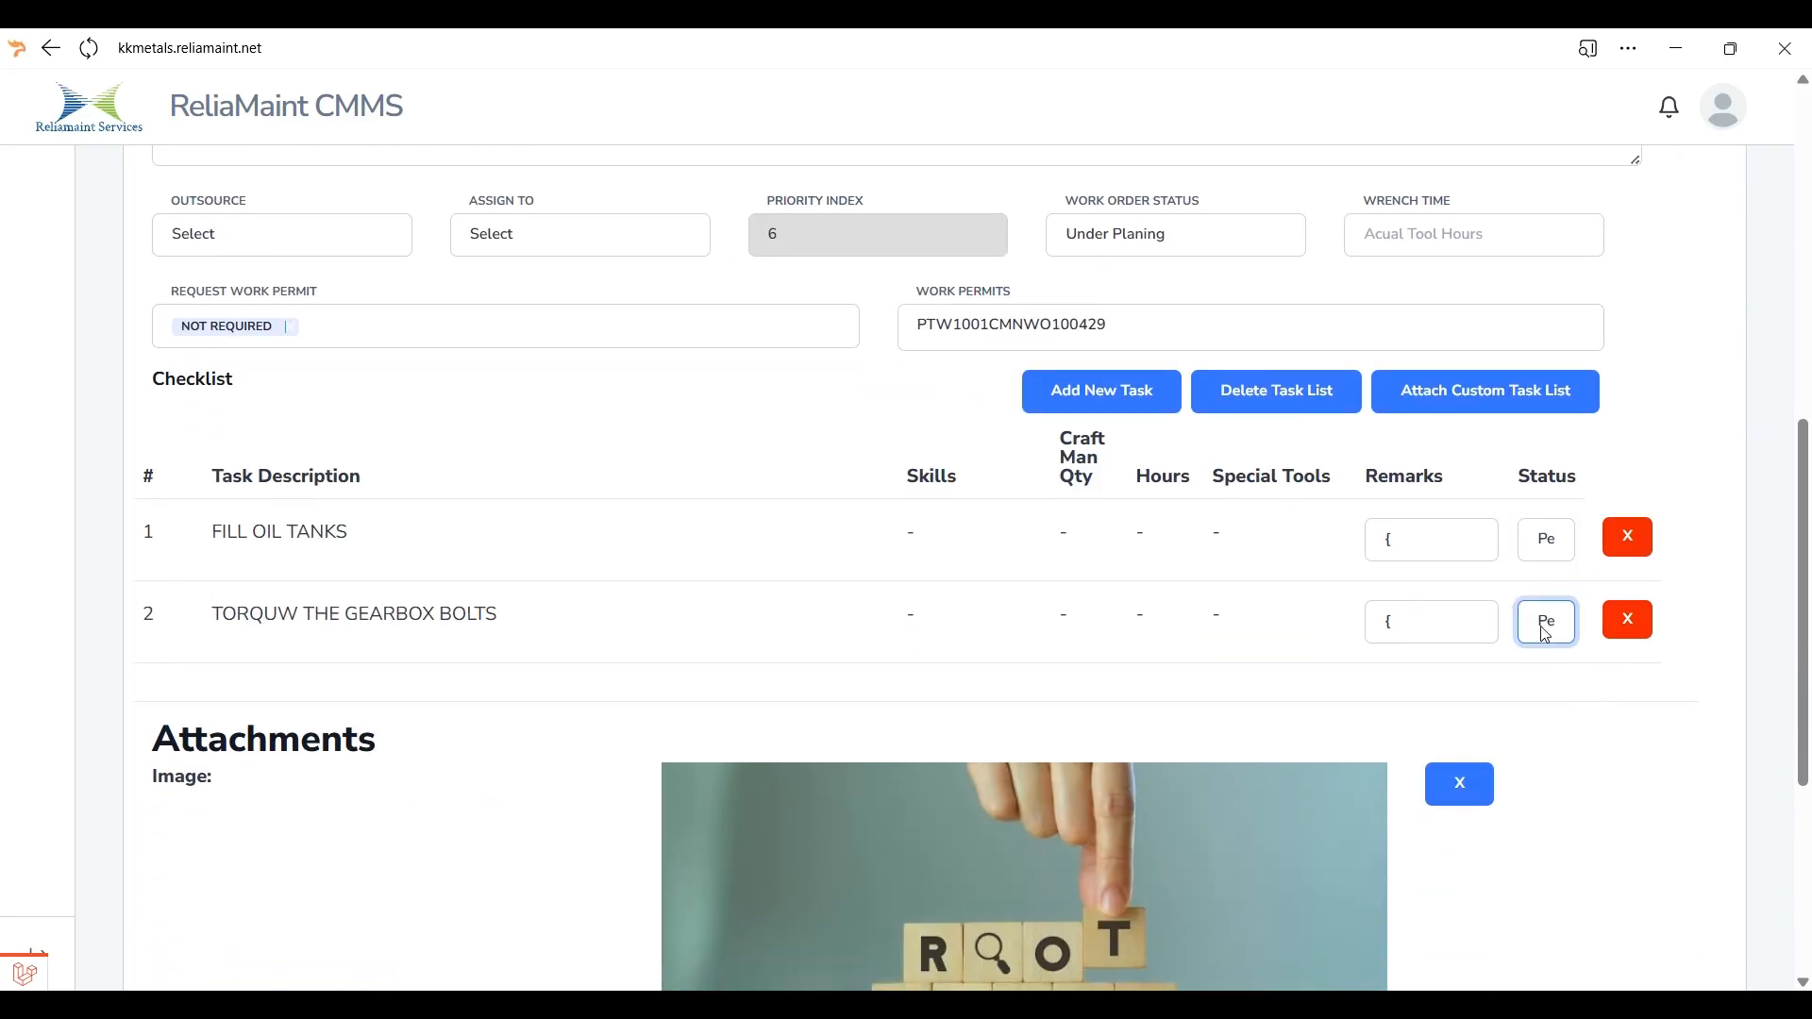
left_click(1552, 703)
left_click(1723, 676)
scroll(1727, 698, "down", 5)
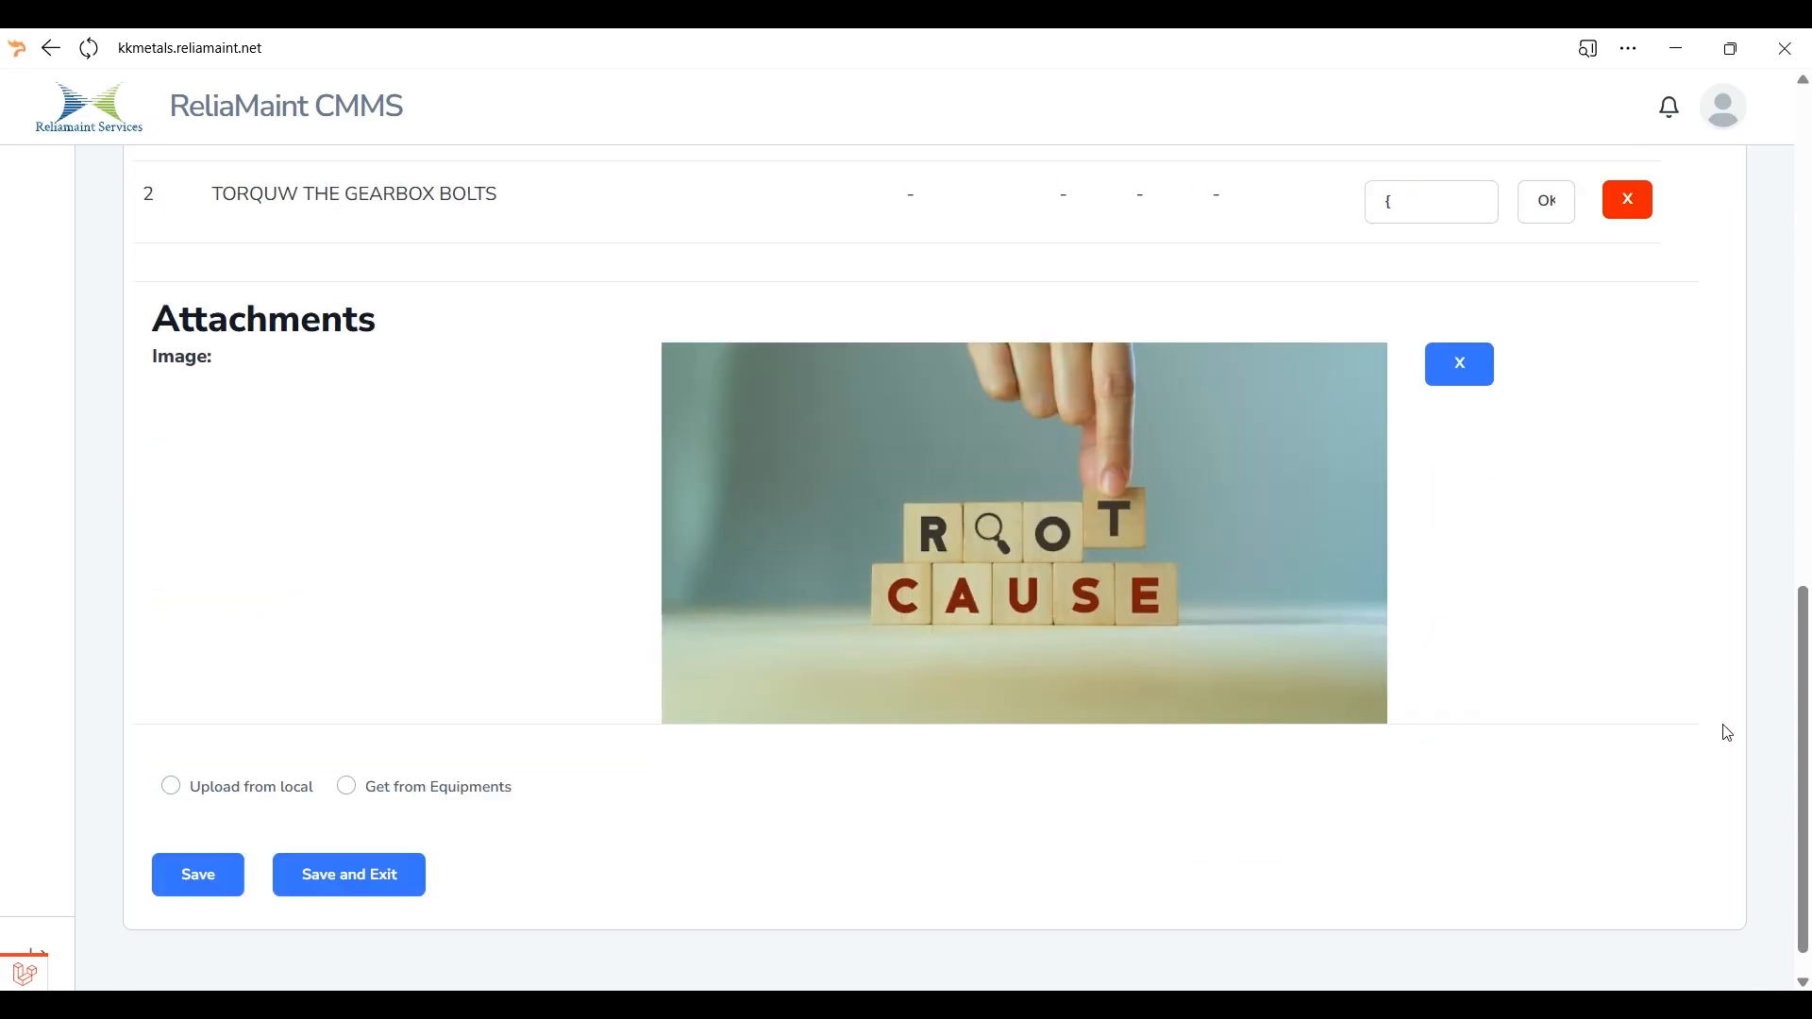
left_click(206, 838)
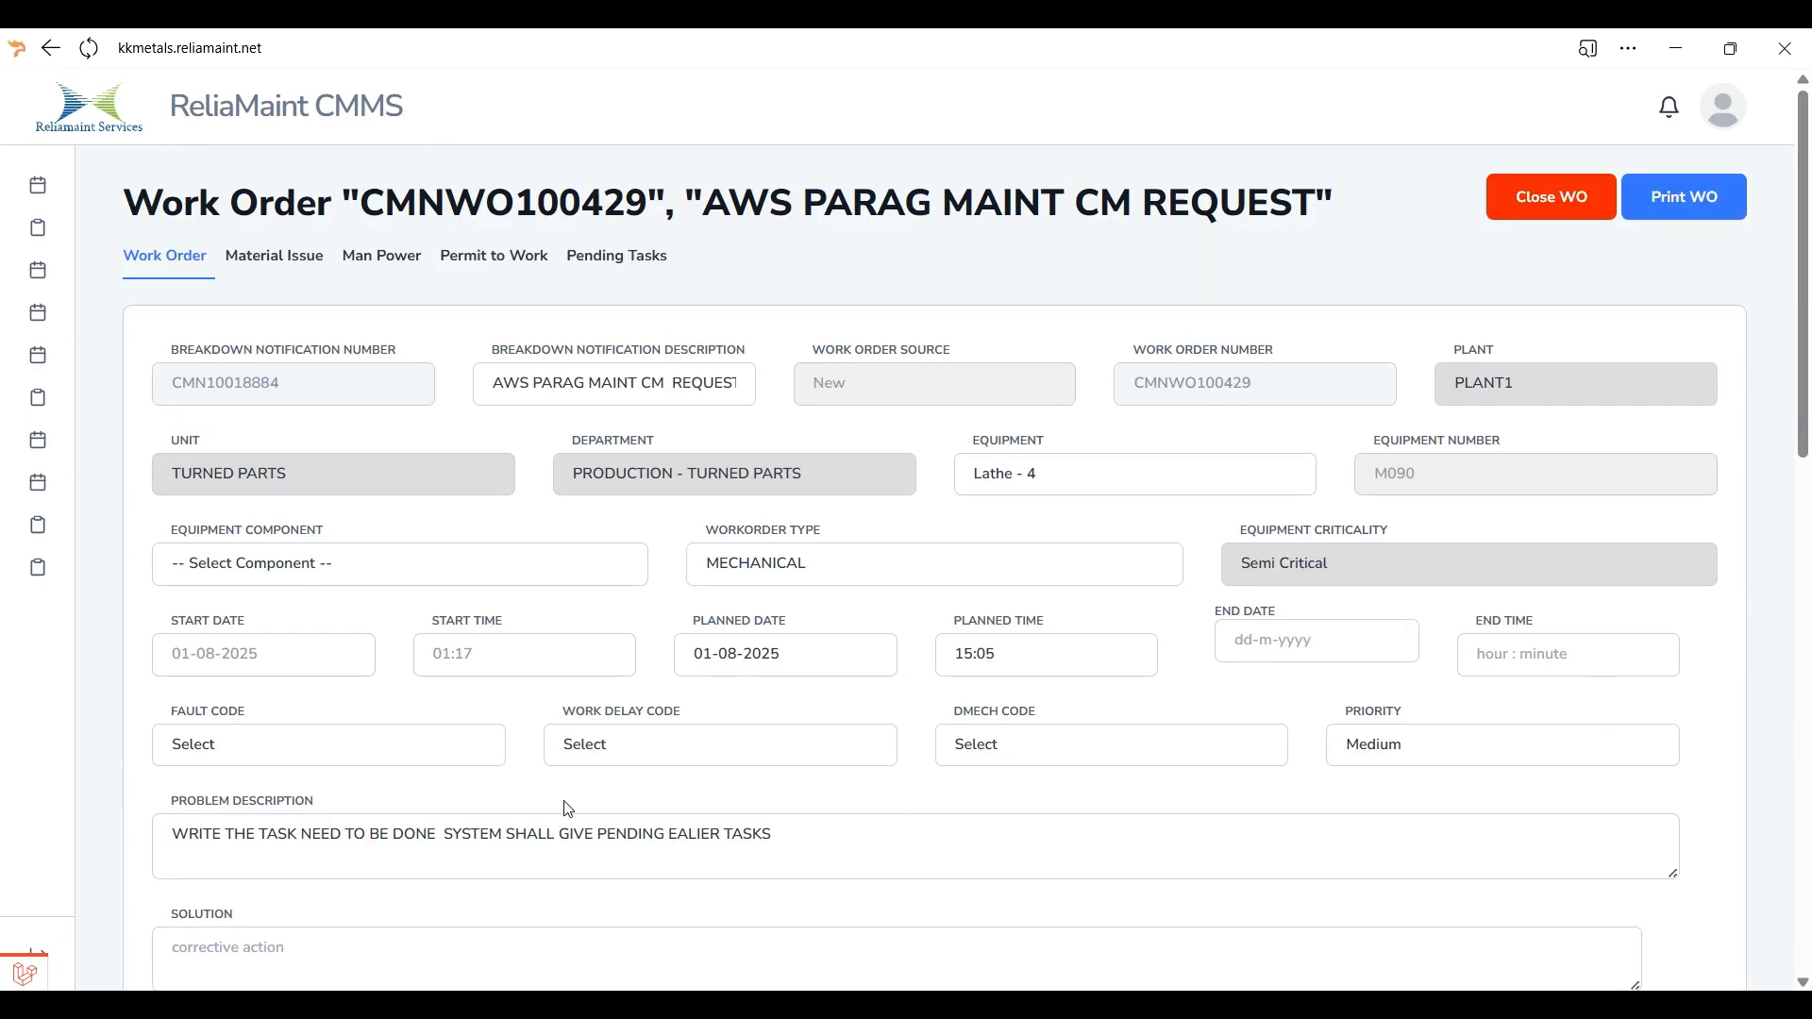
Set the work order's end date to 01-08-2025.
scroll(538, 1000, "down", 10)
scroll(538, 897, "up", 4)
scroll(539, 896, "up", 5)
left_click(1386, 644)
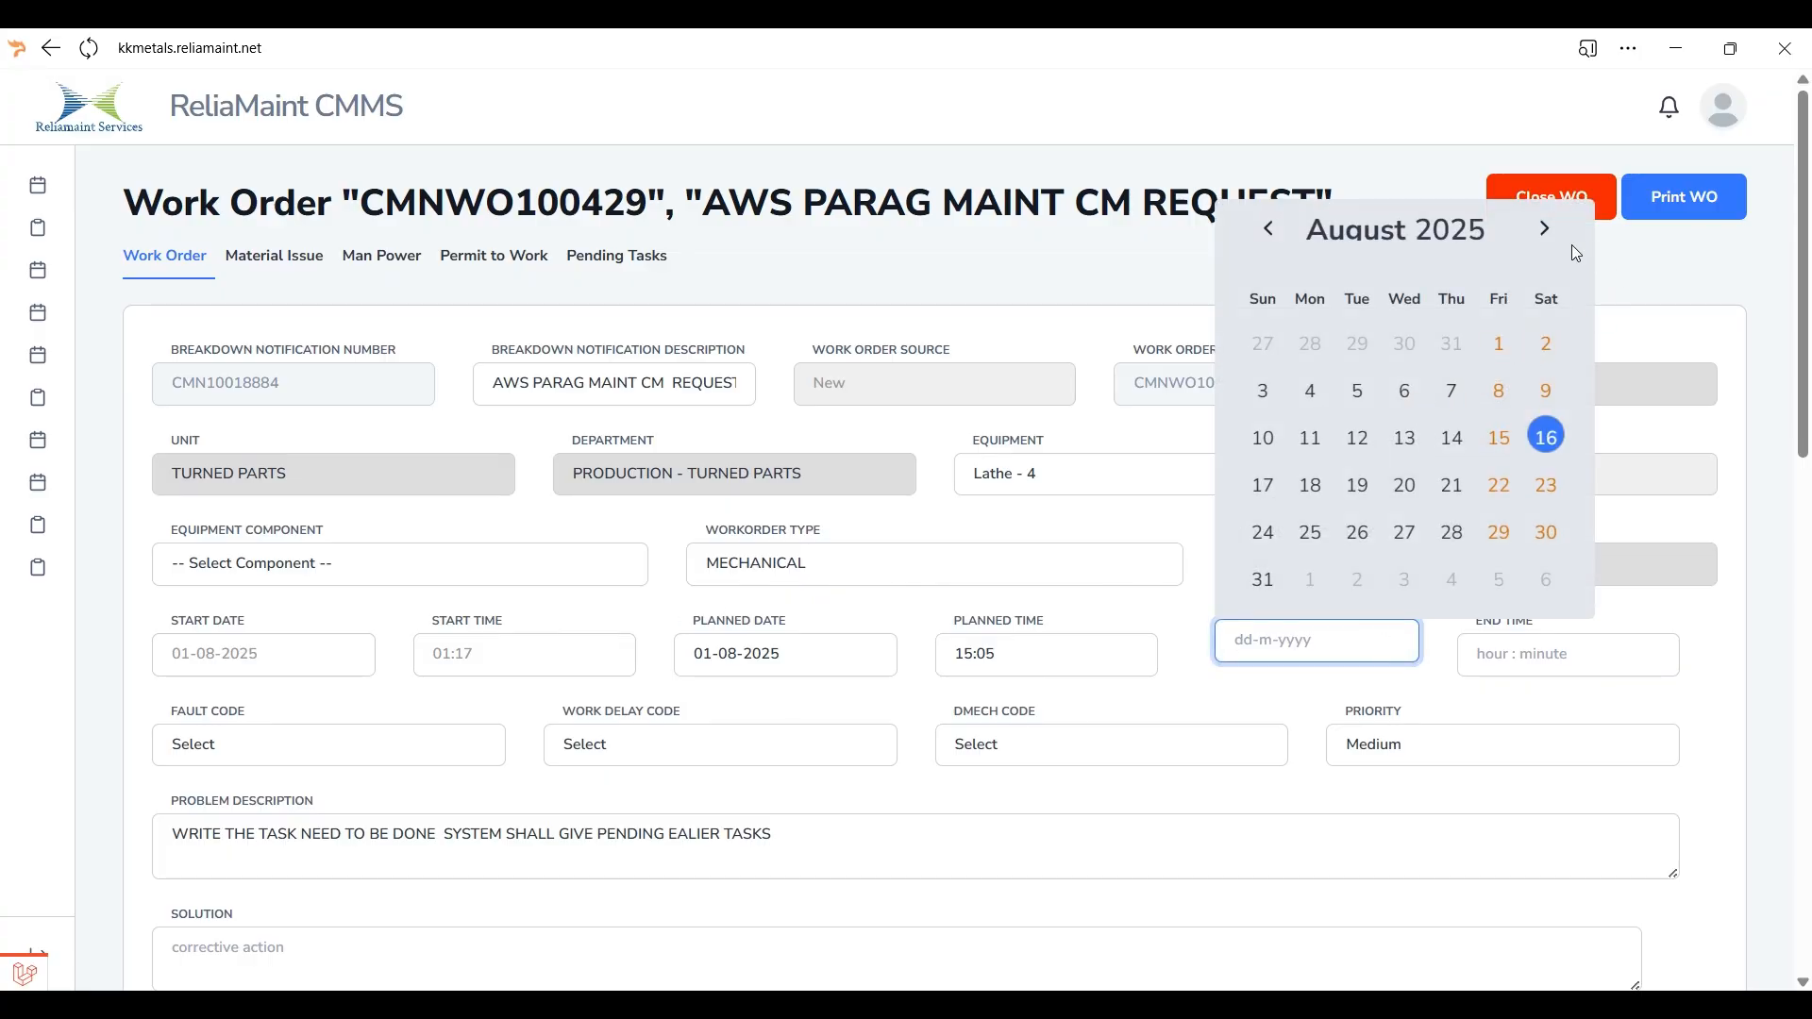
left_click(1501, 350)
left_click(1502, 347)
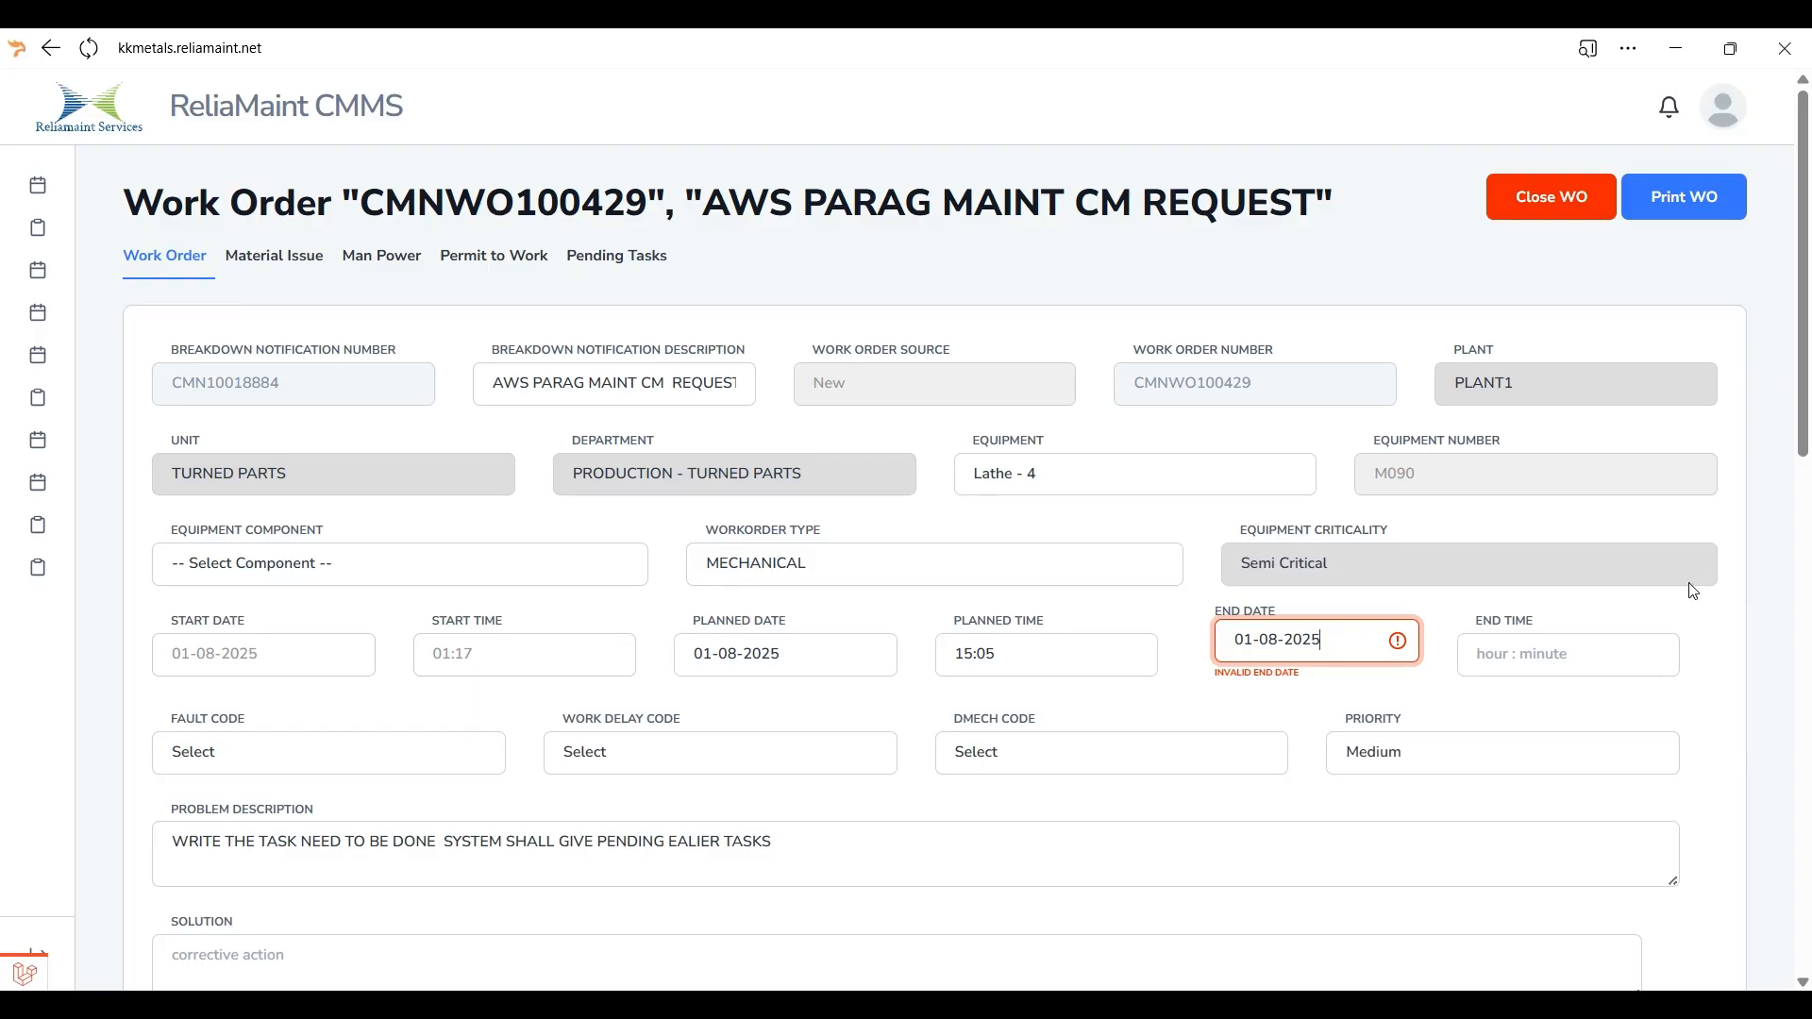
Set the work order's end time to 06:00.
left_click(1617, 660)
type("17:00")
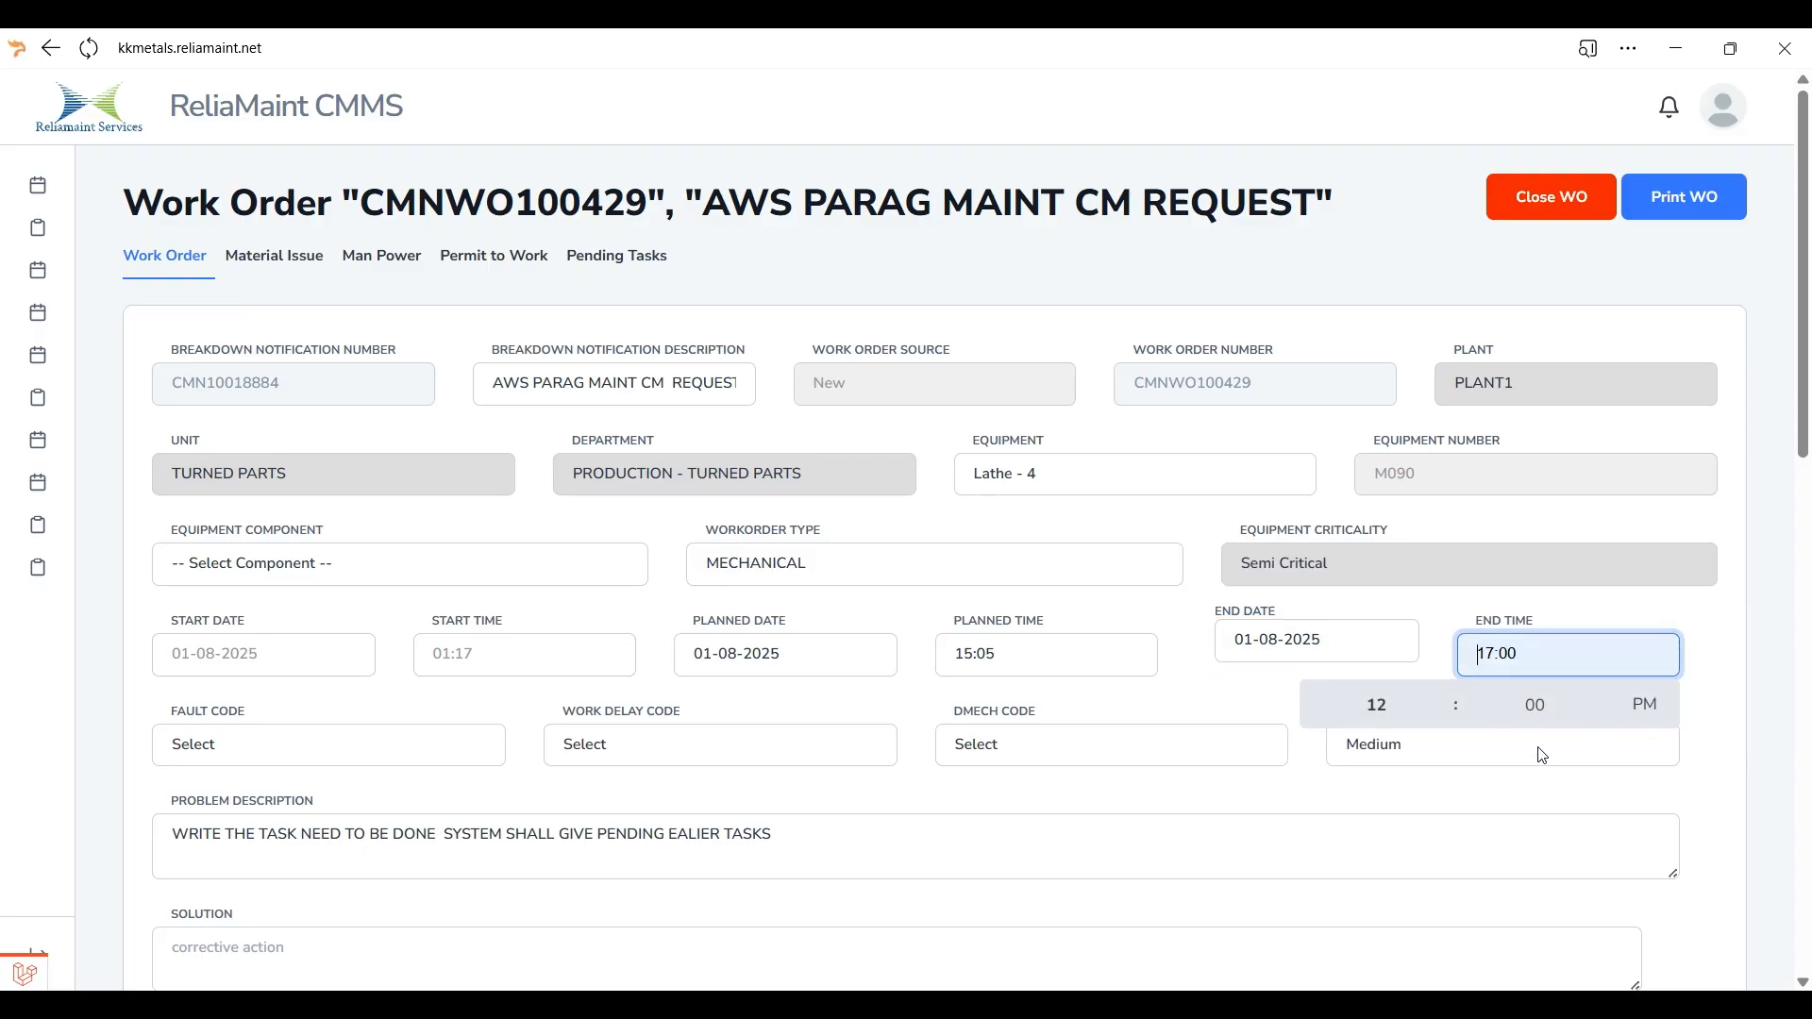
left_click(1443, 718)
left_click(1442, 717)
left_click(1443, 717)
left_click(1443, 717)
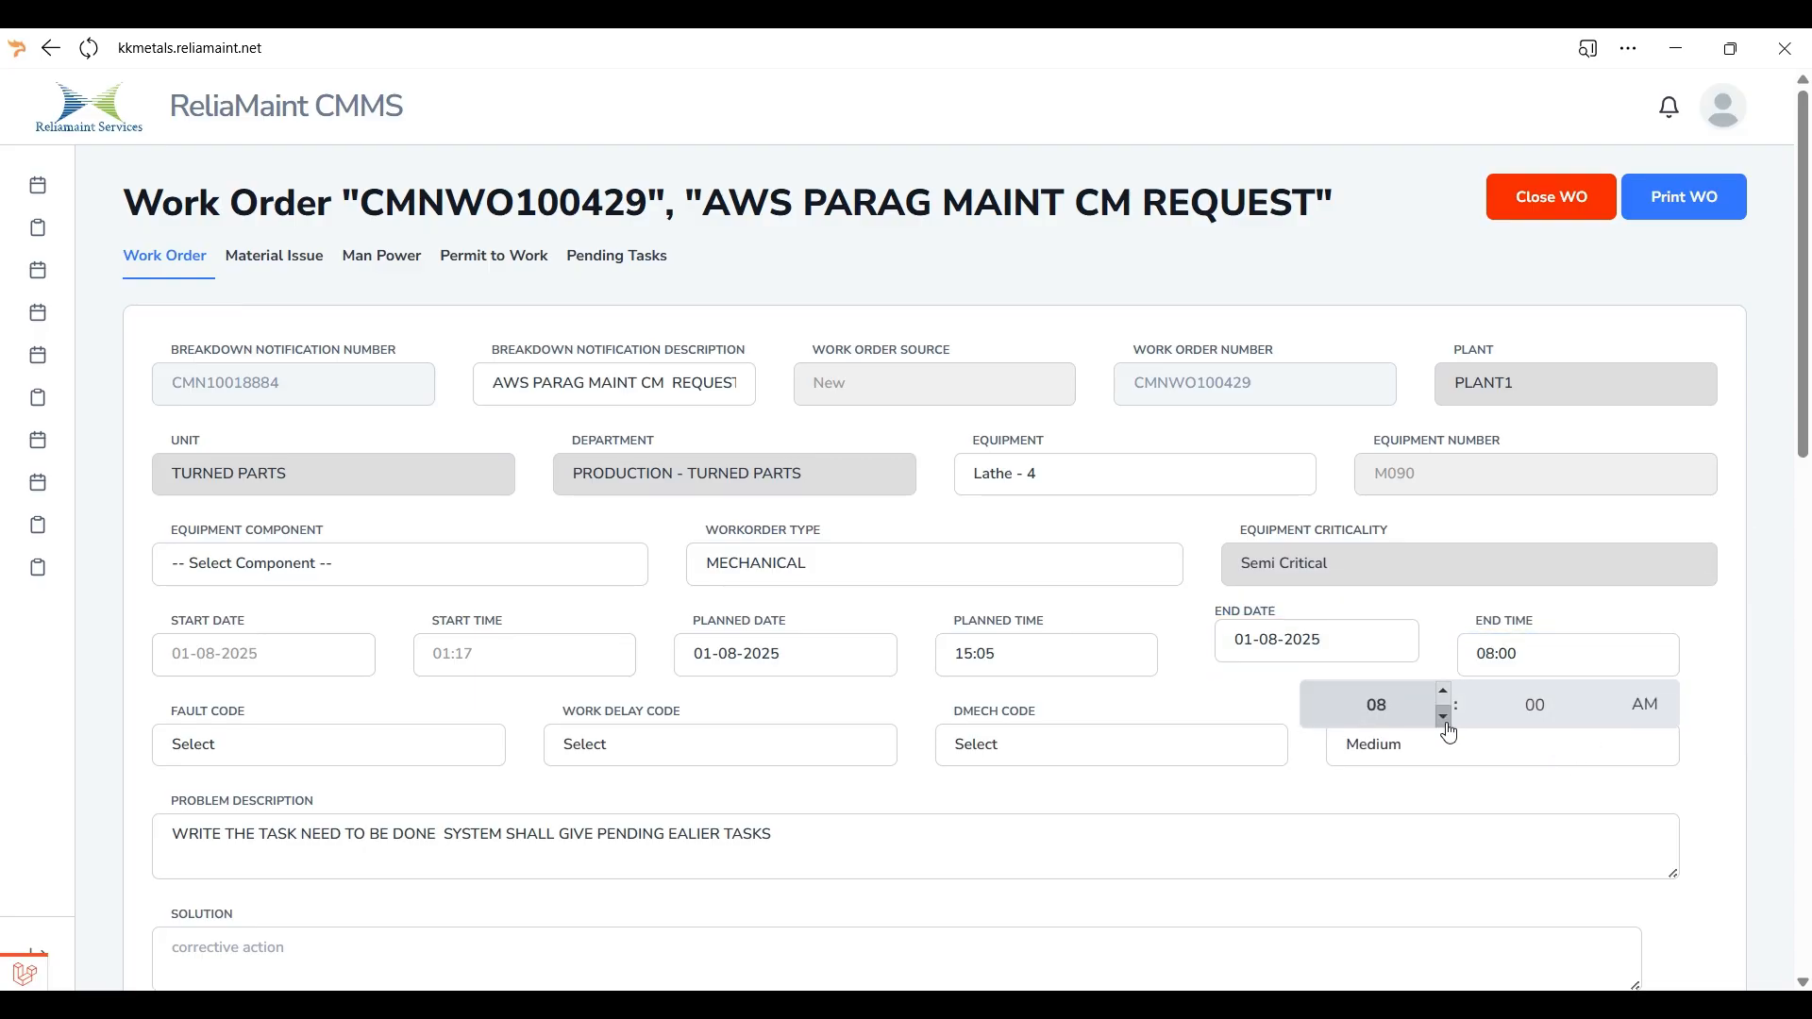
left_click(1444, 718)
left_click(1443, 718)
left_click(1375, 676)
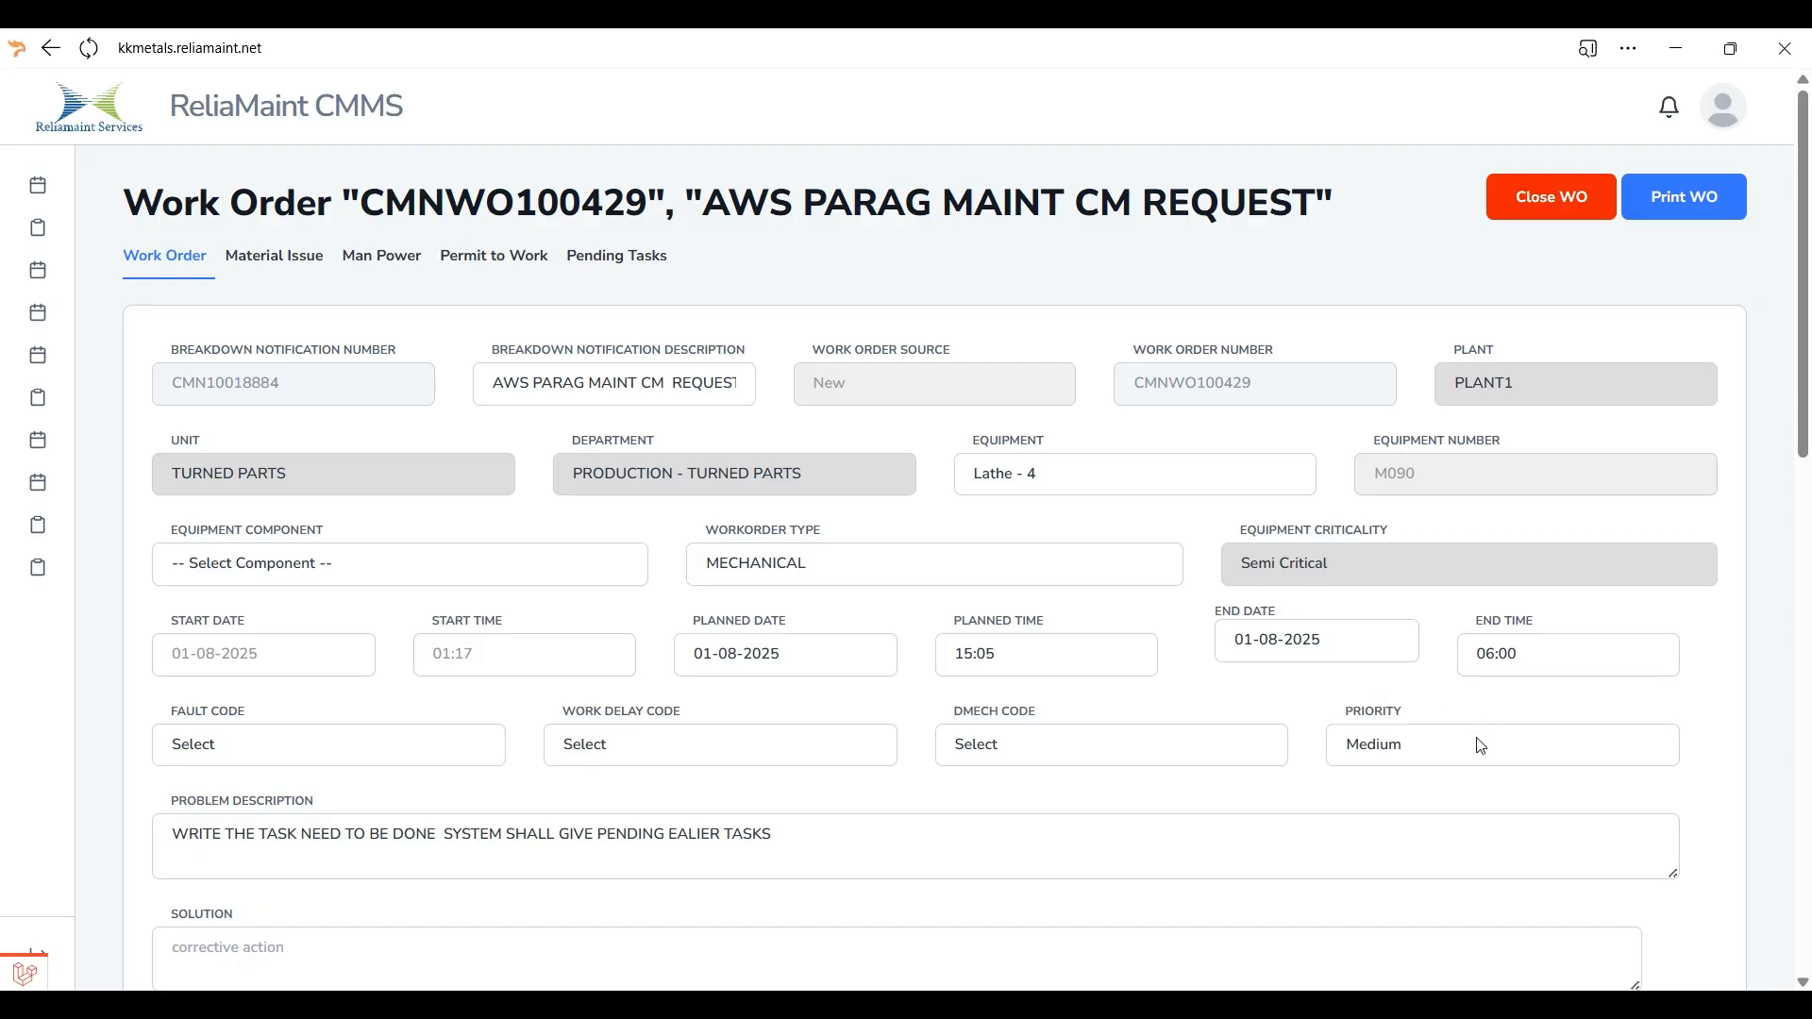
Set the work order's end time to 02:00 and save the work order.
left_click(1517, 655)
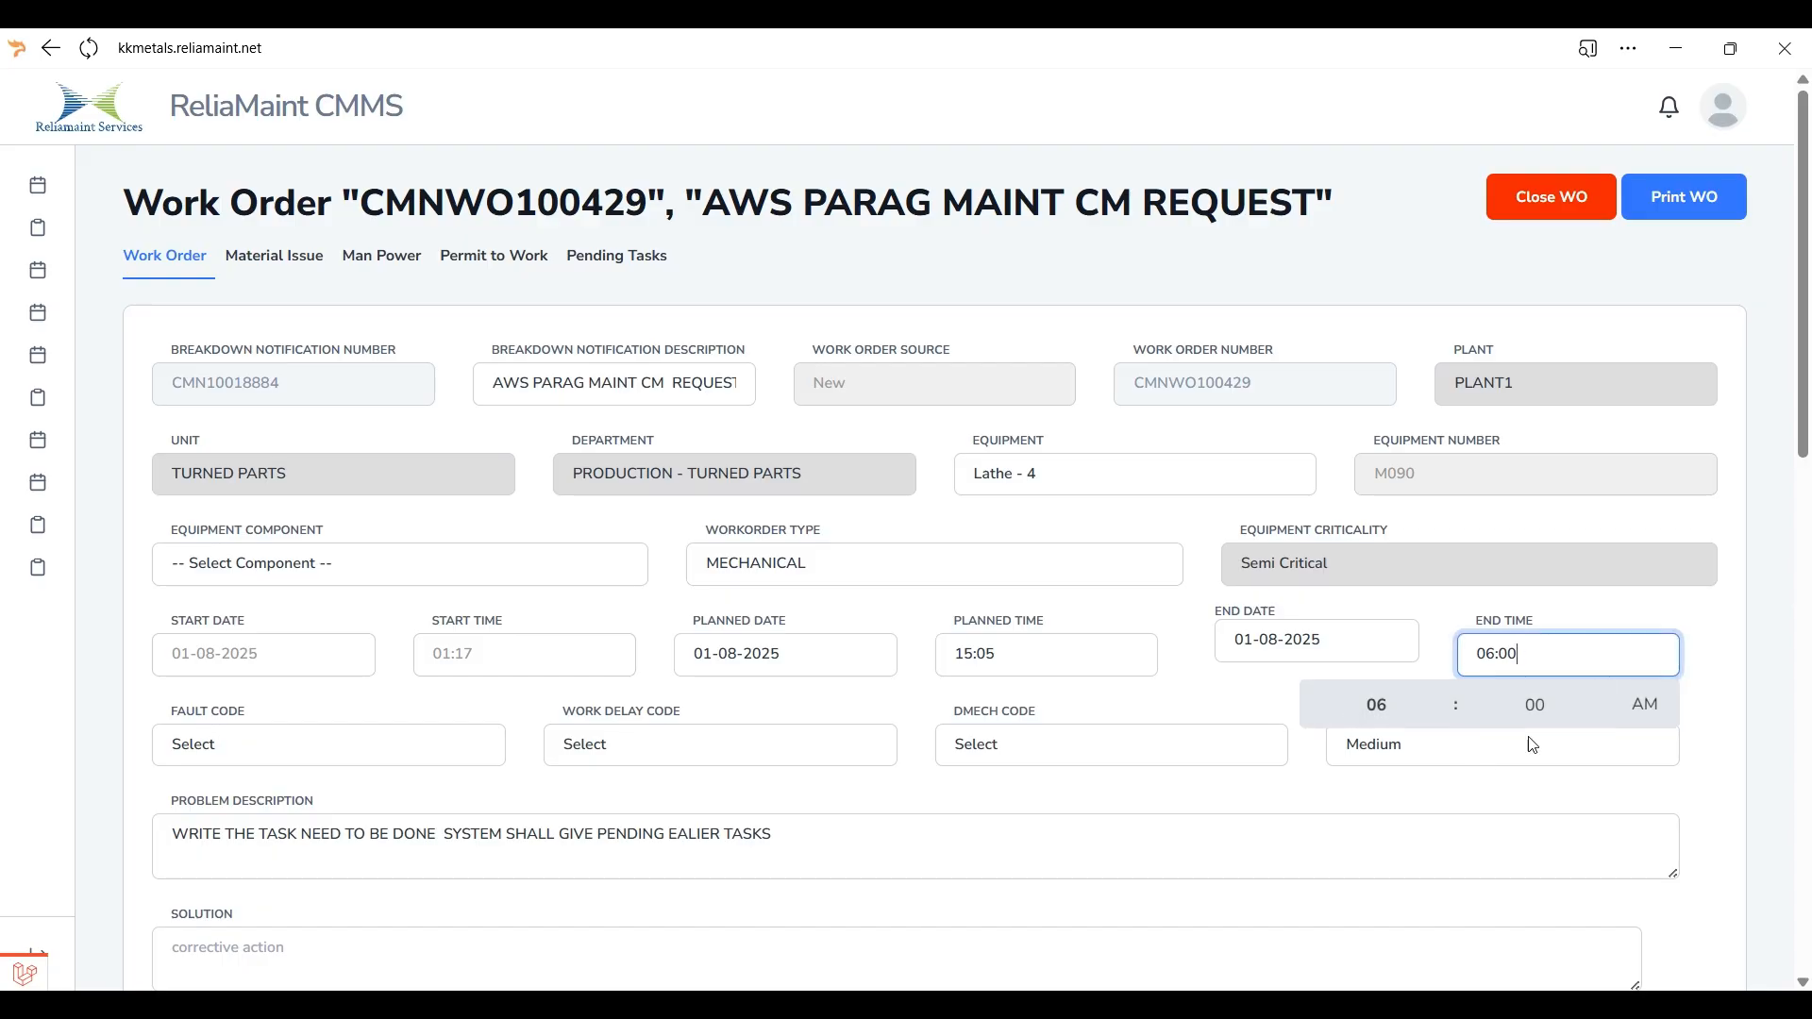
left_click(1443, 718)
left_click(1443, 718)
left_click(1444, 718)
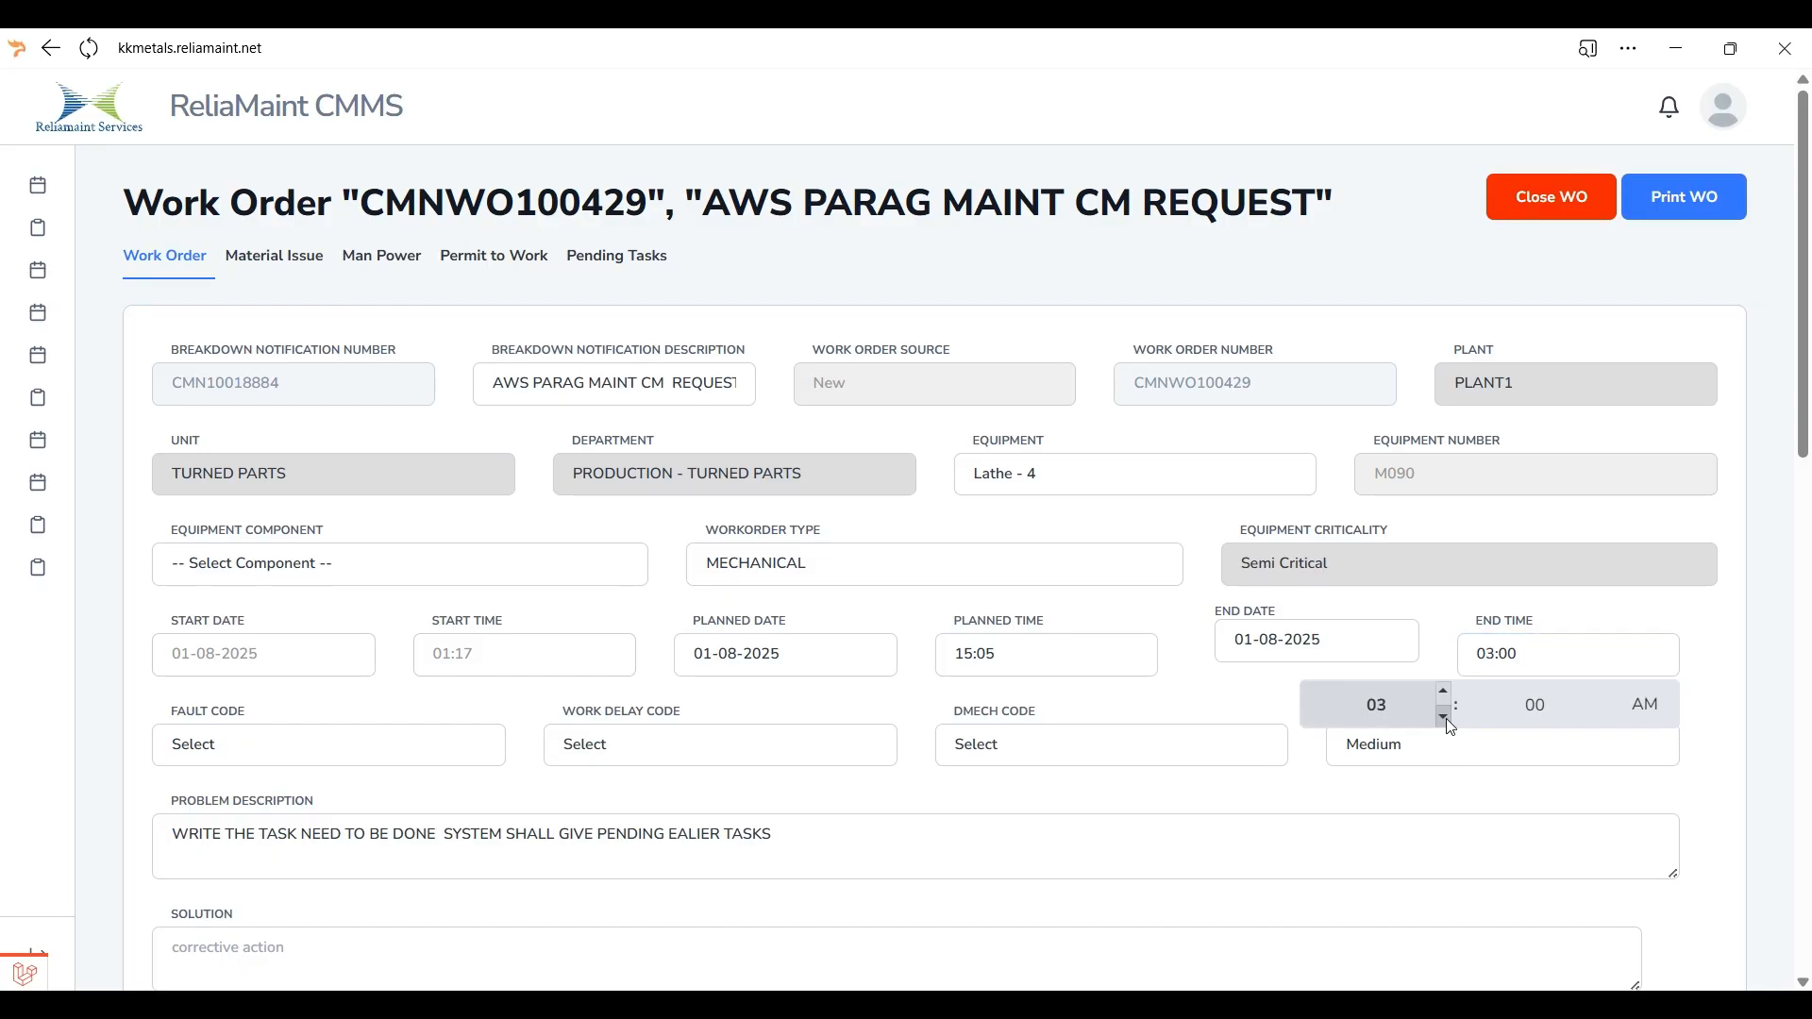
left_click(1445, 719)
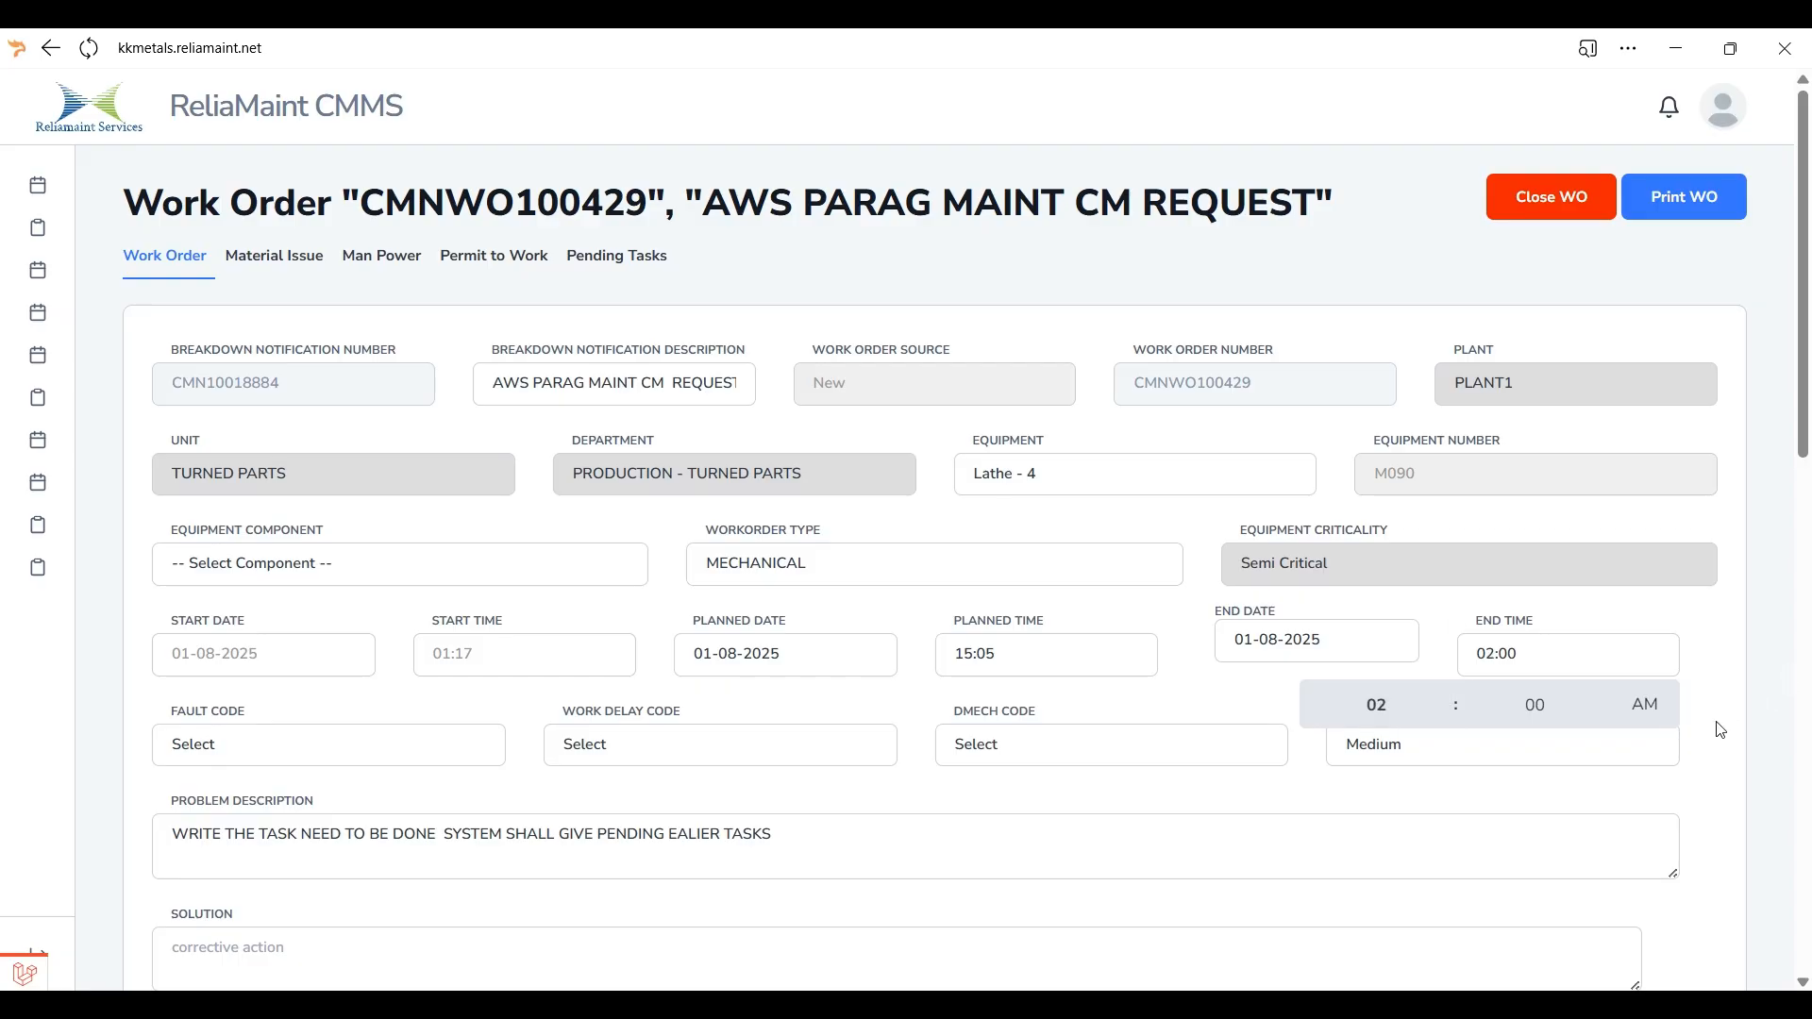
left_click(1791, 733)
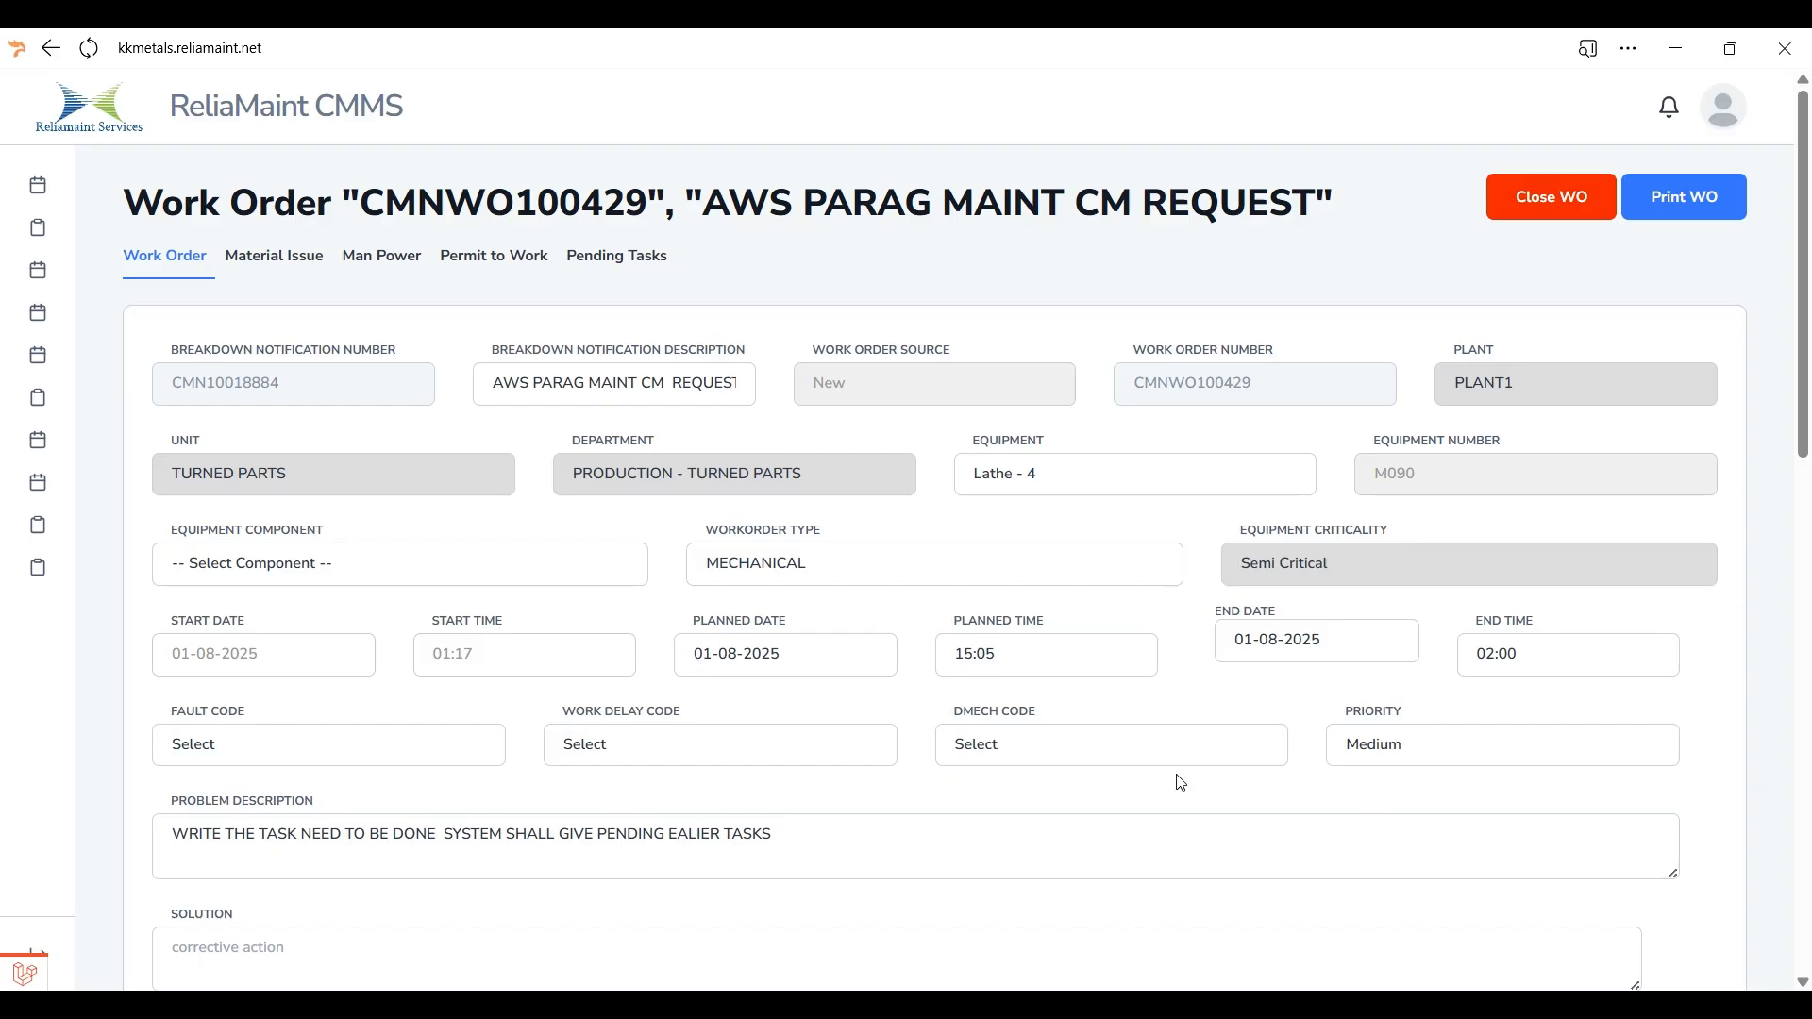
scroll(1179, 782, "down", 15)
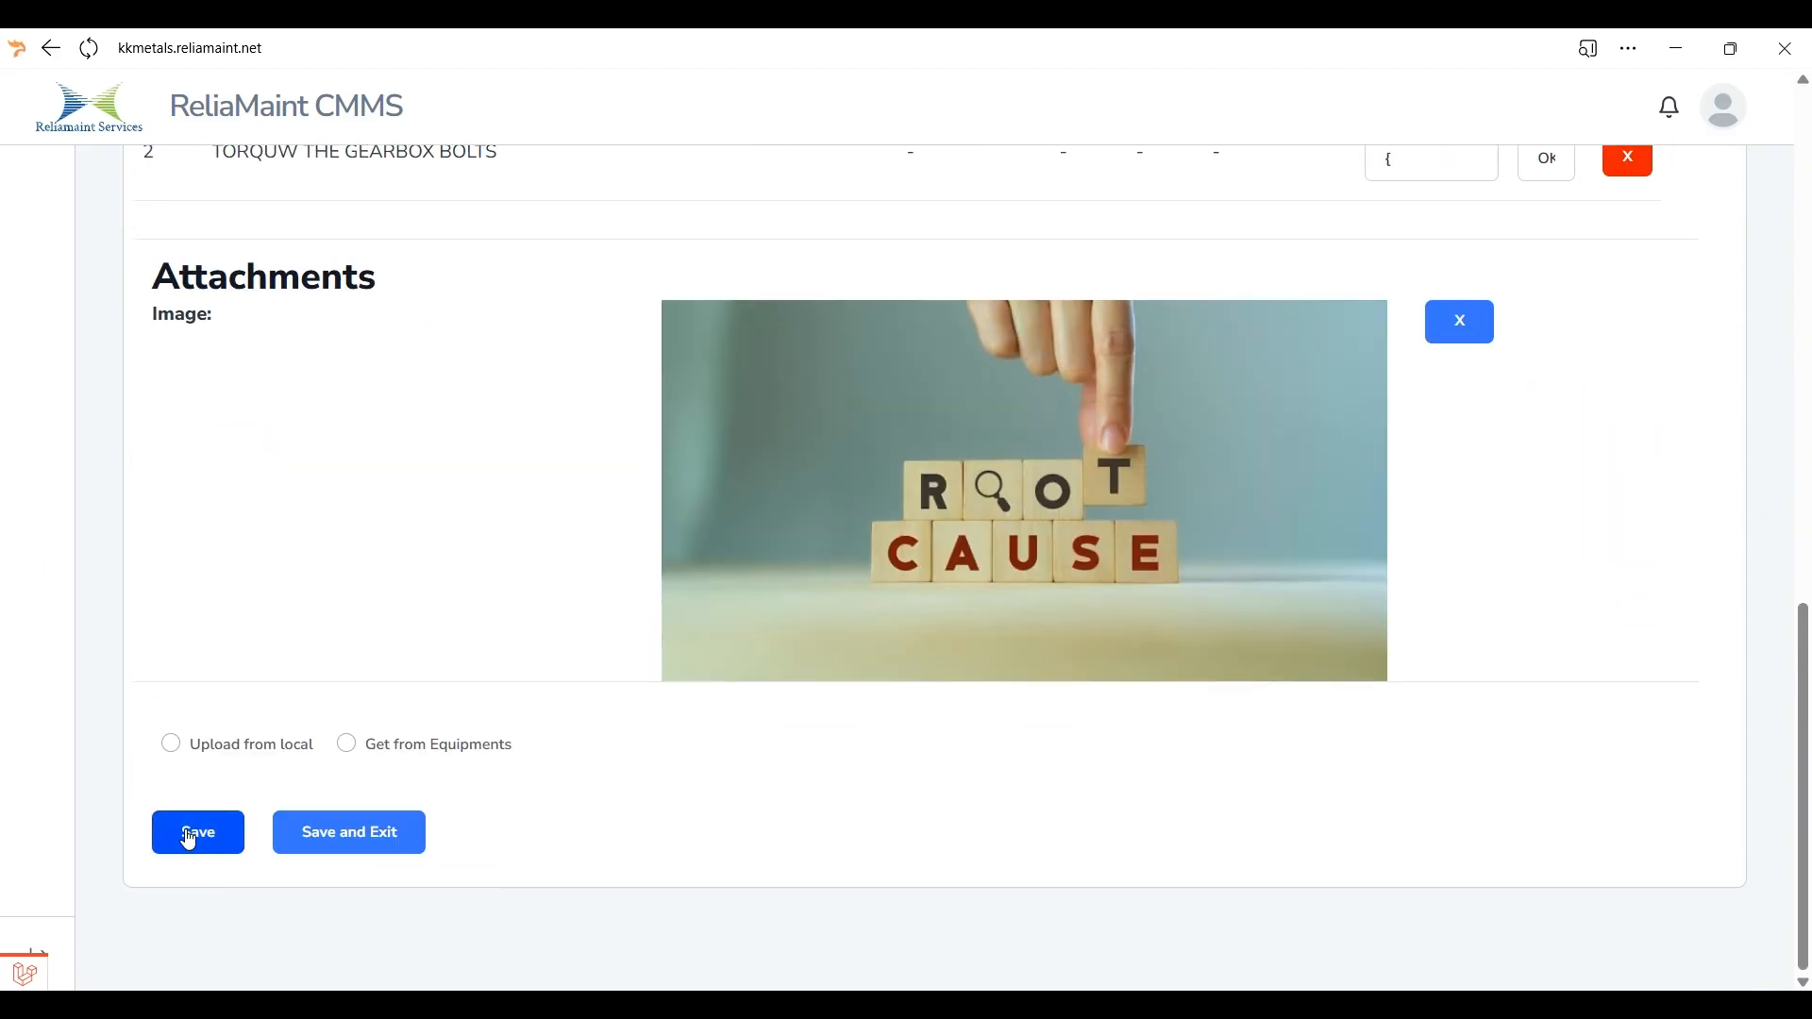
left_click(189, 839)
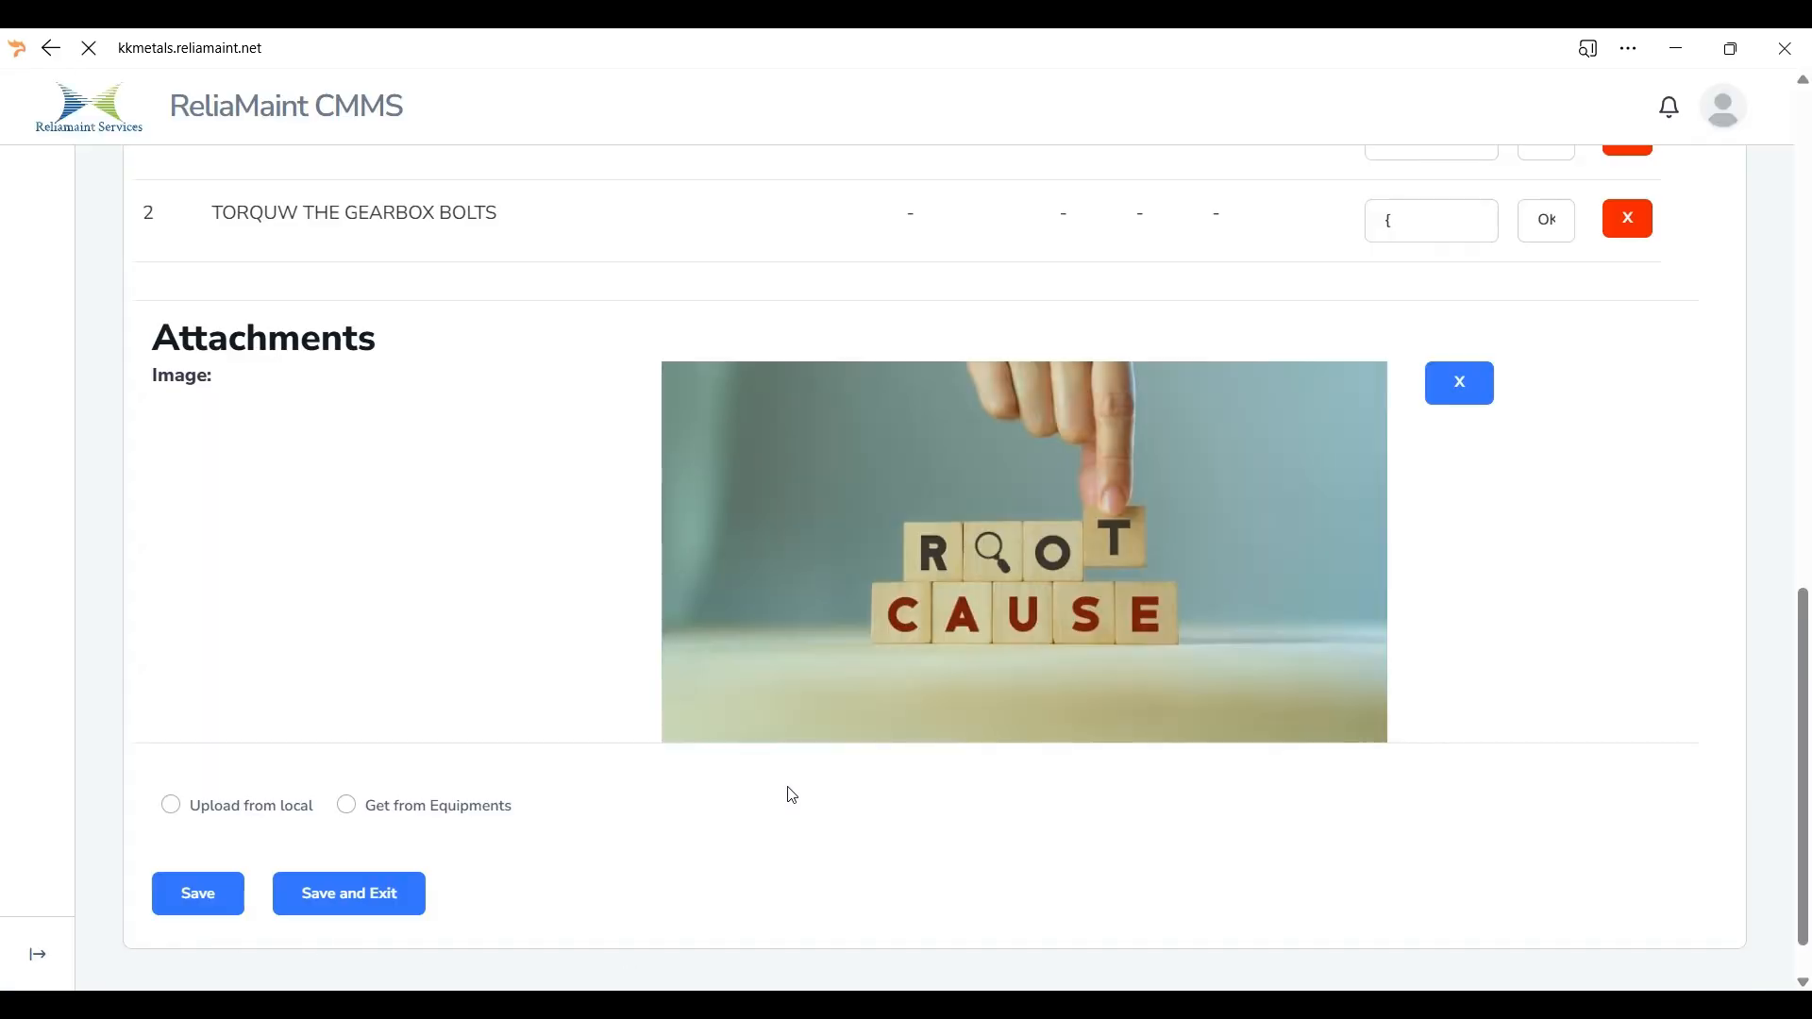
Close work order CMNWO100429 with status Closed, declining to open a new follow-up work order.
scroll(1191, 735, "up", 3)
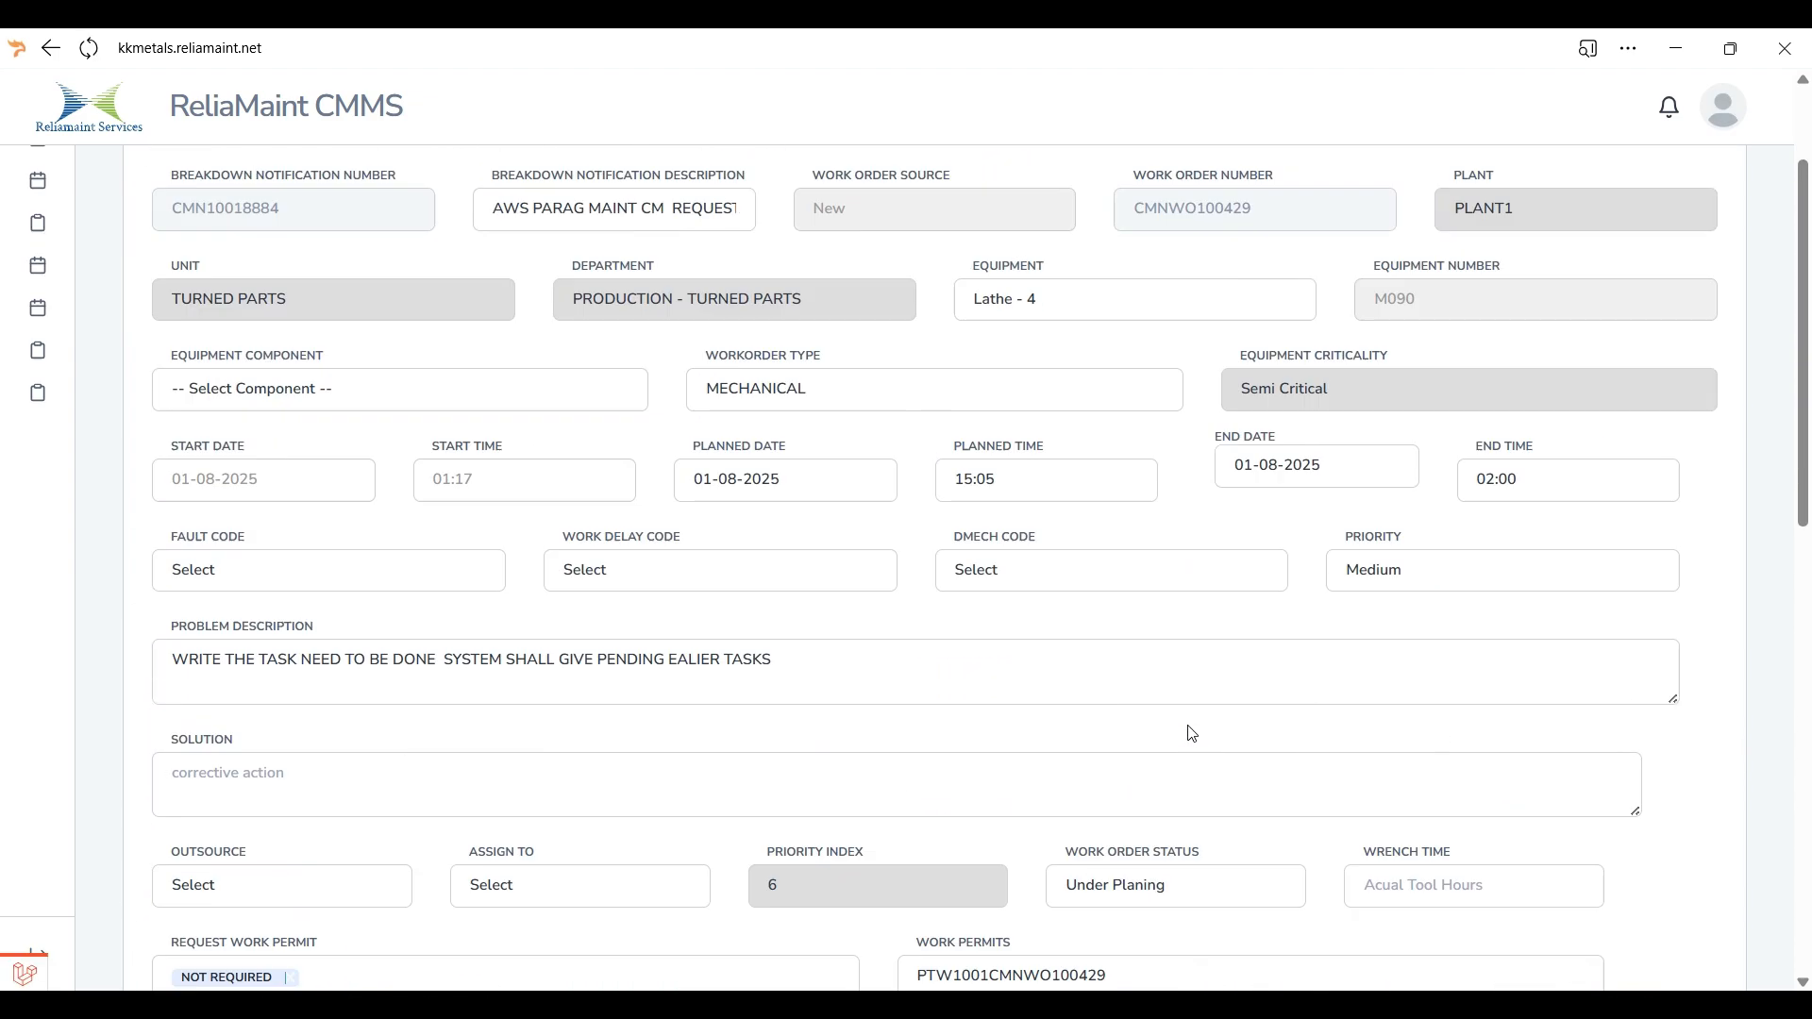
scroll(1187, 755, "down", 5)
scroll(1055, 667, "up", 6)
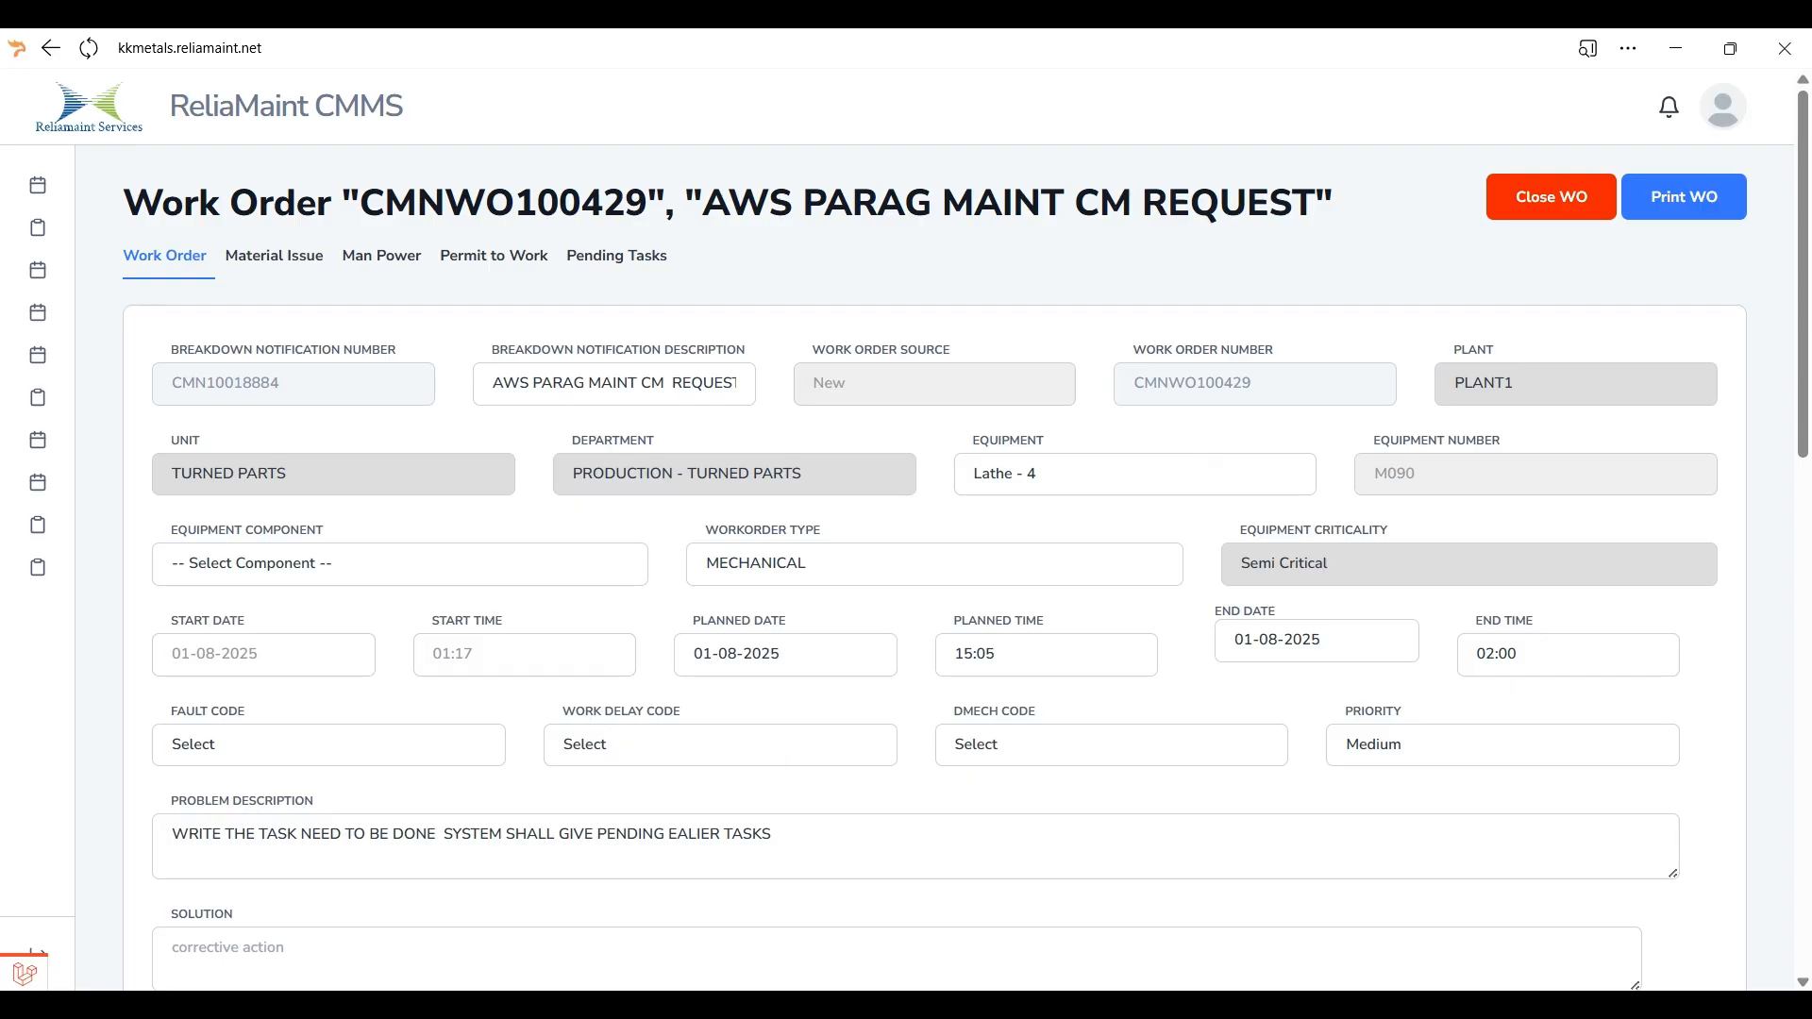
left_click(1547, 196)
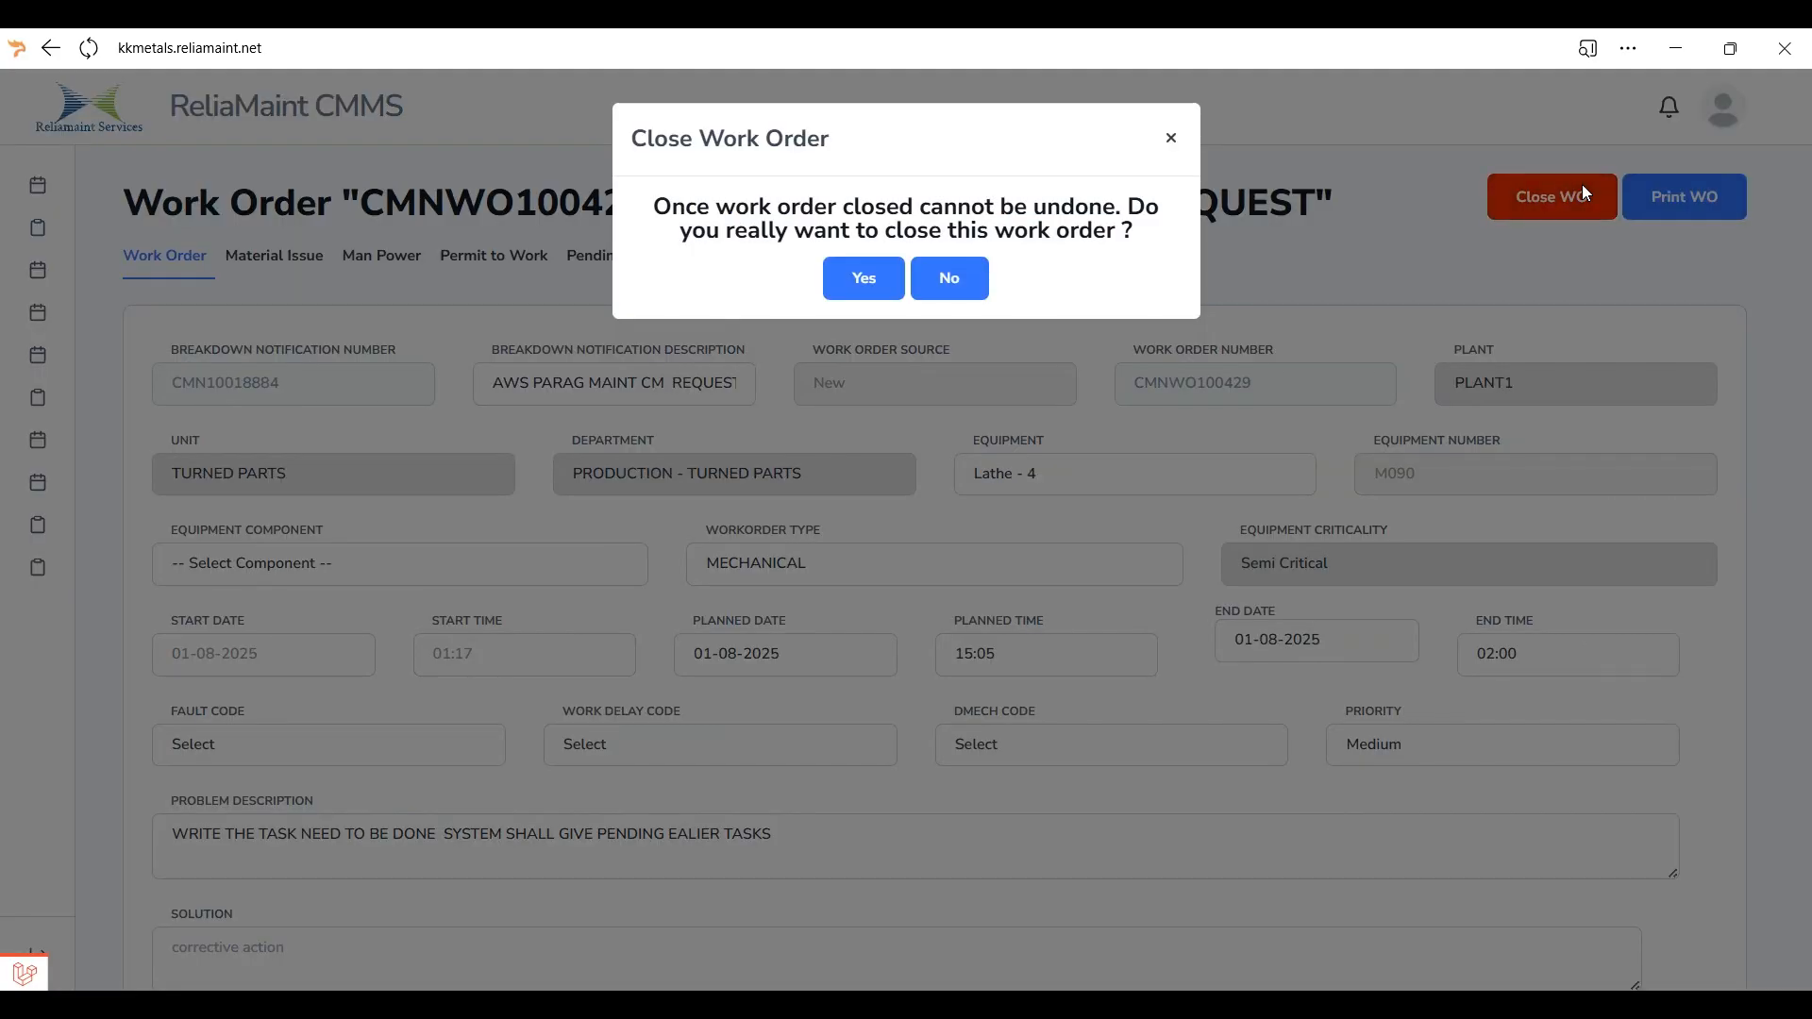
left_click(844, 281)
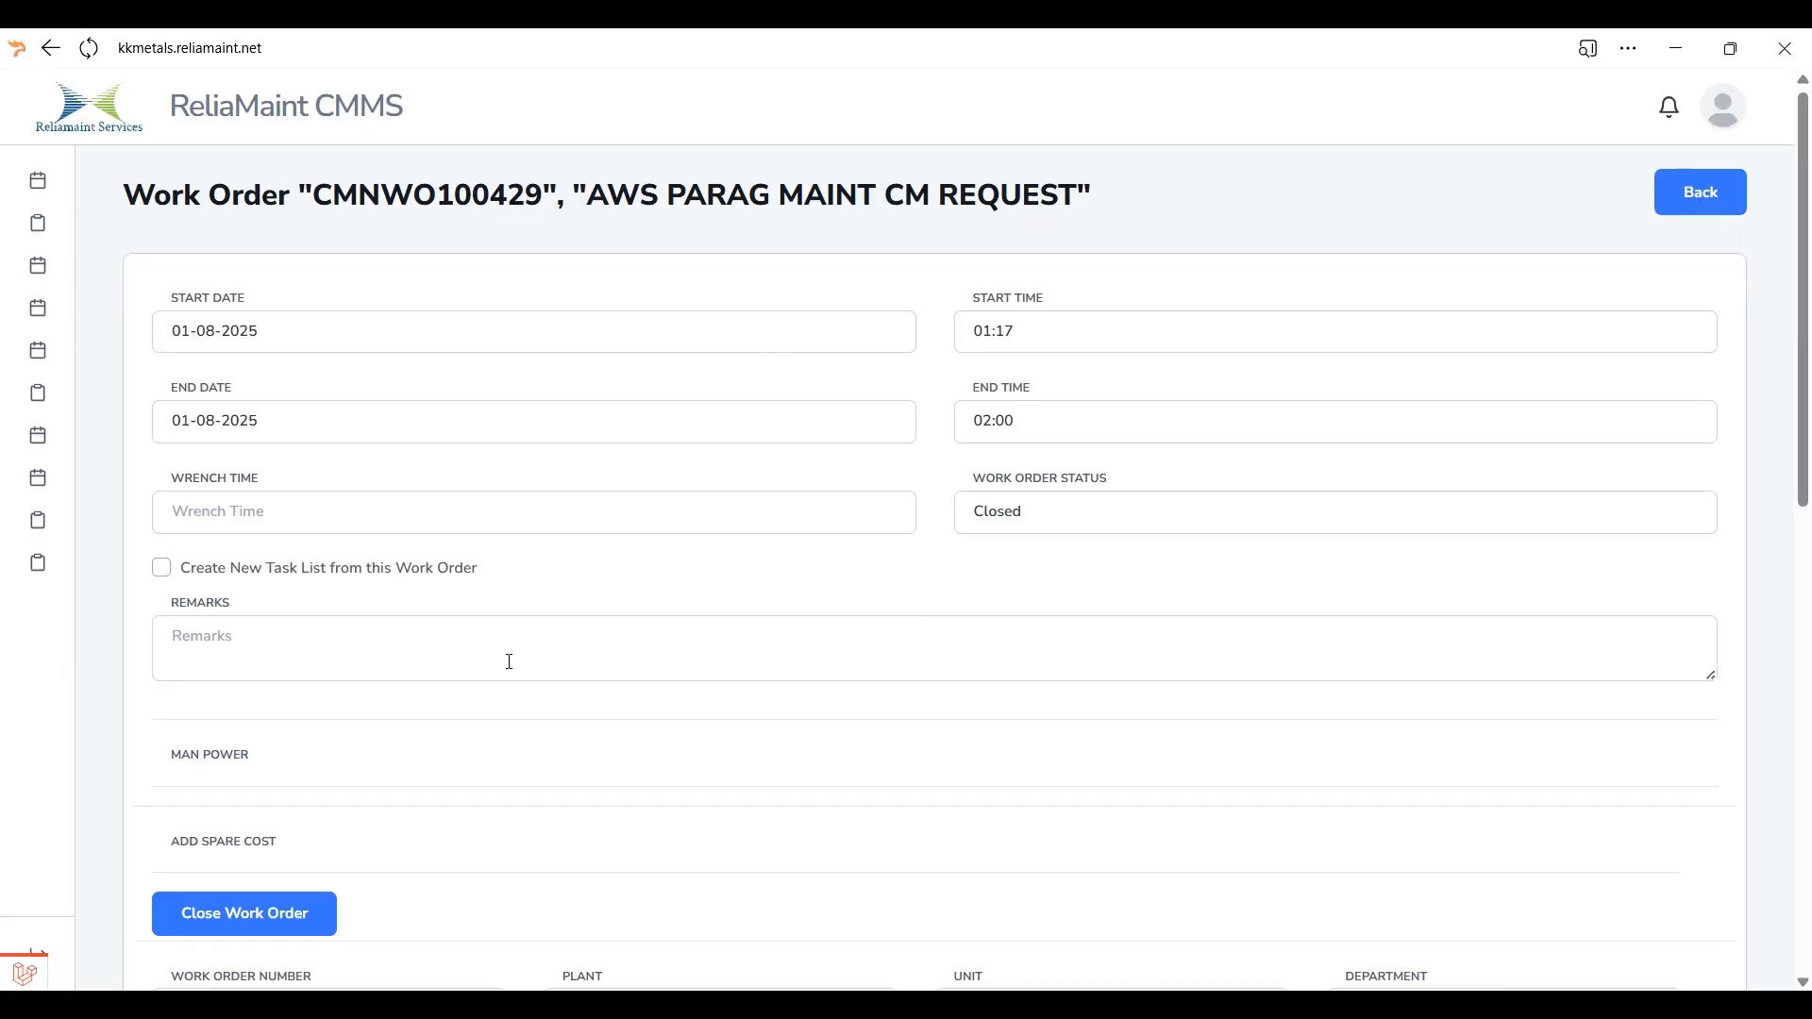
scroll(506, 659, "down", 5)
scroll(184, 432, "up", 3)
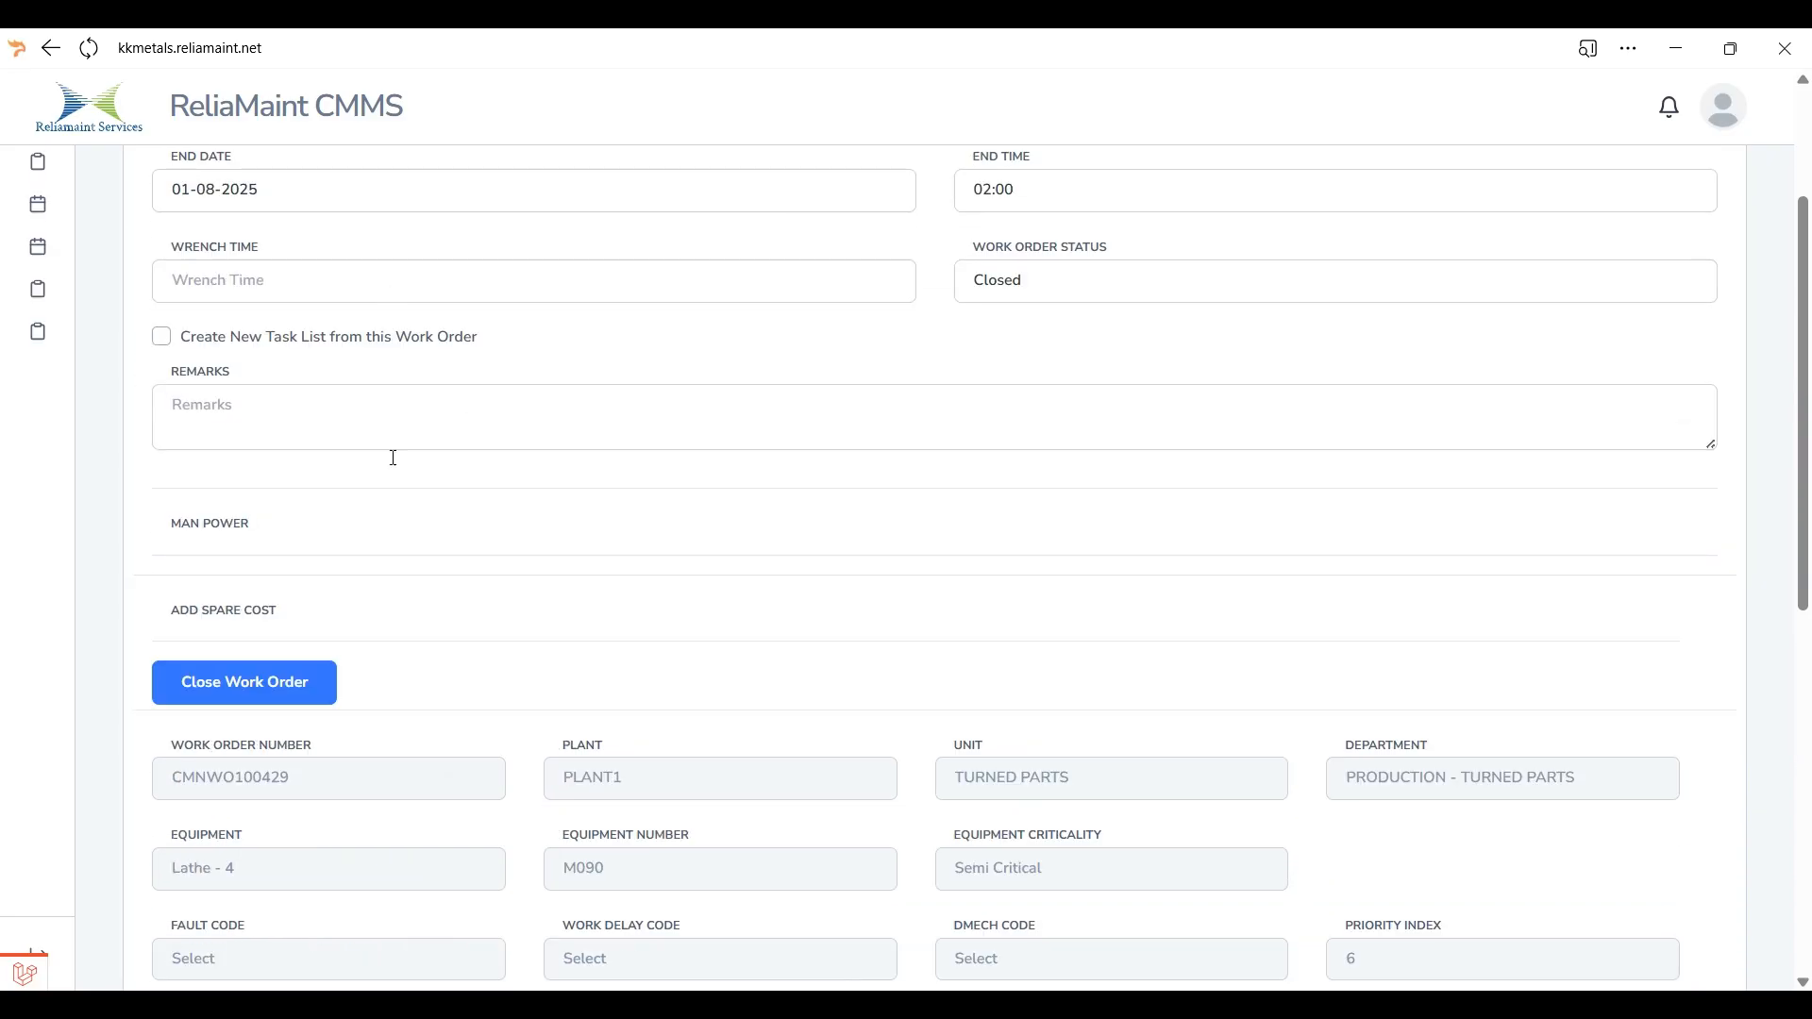
scroll(394, 458, "down", 3)
left_click(190, 465)
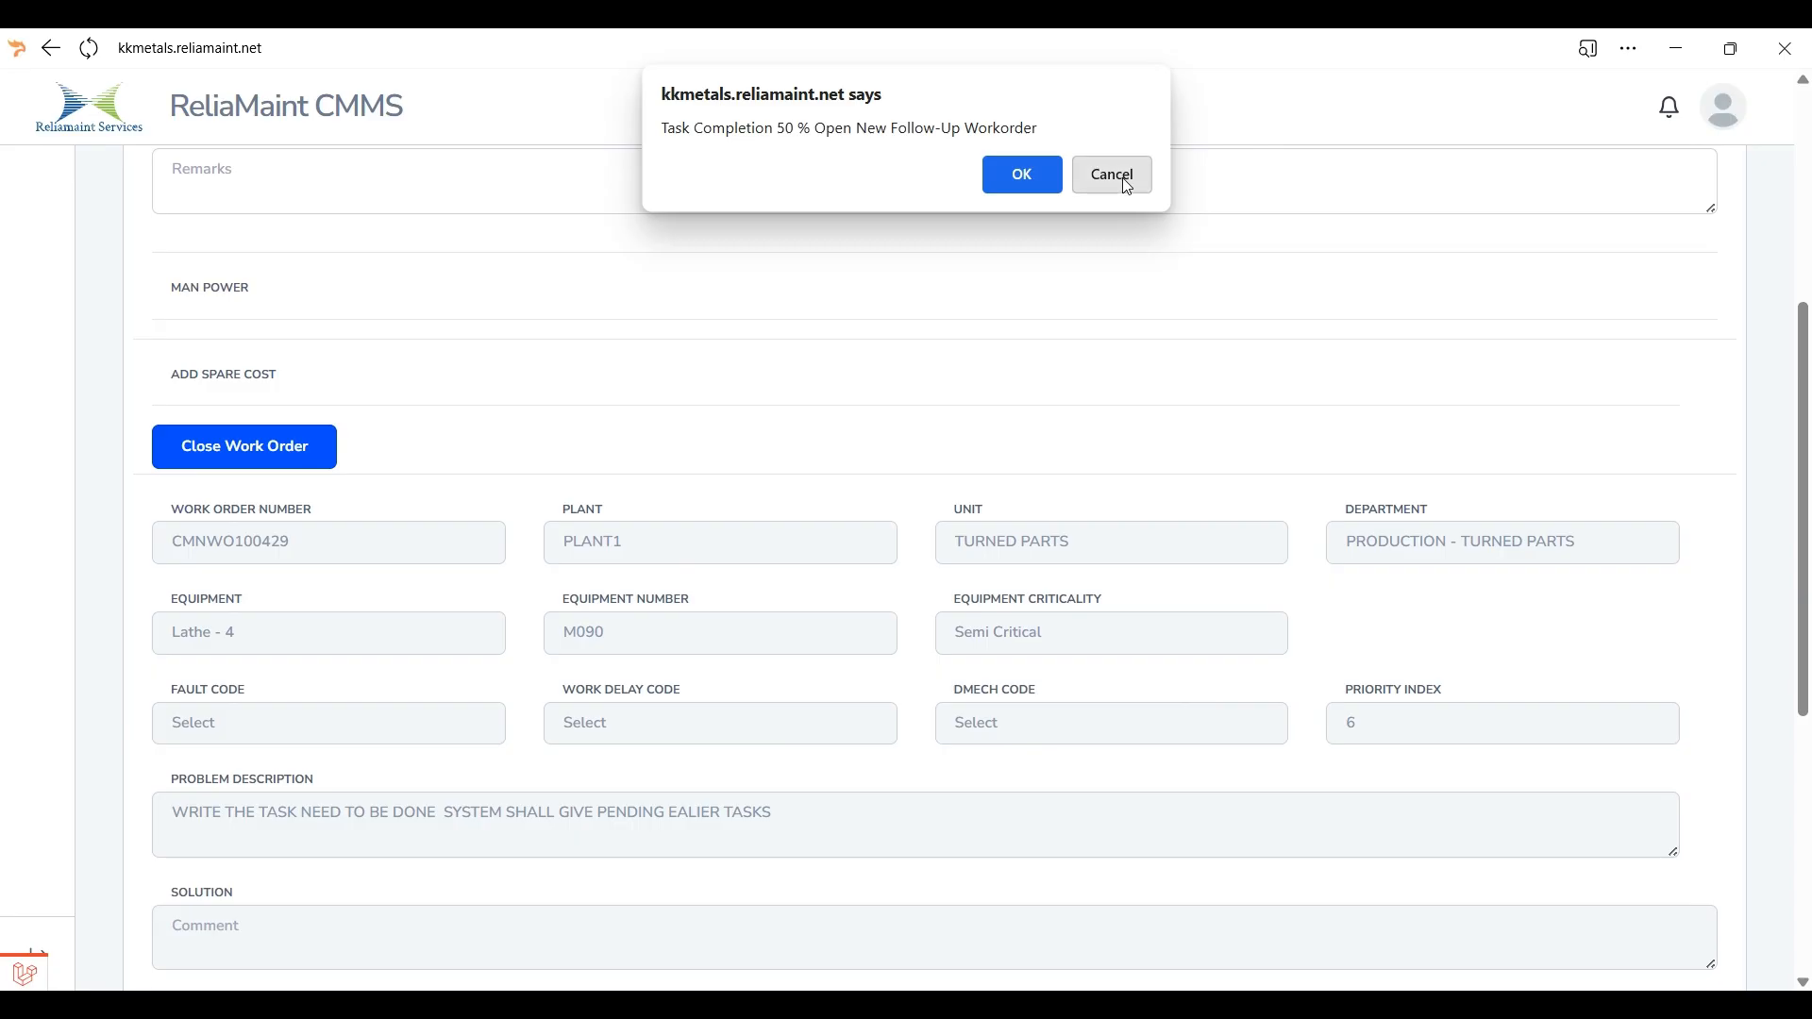
left_click(1128, 186)
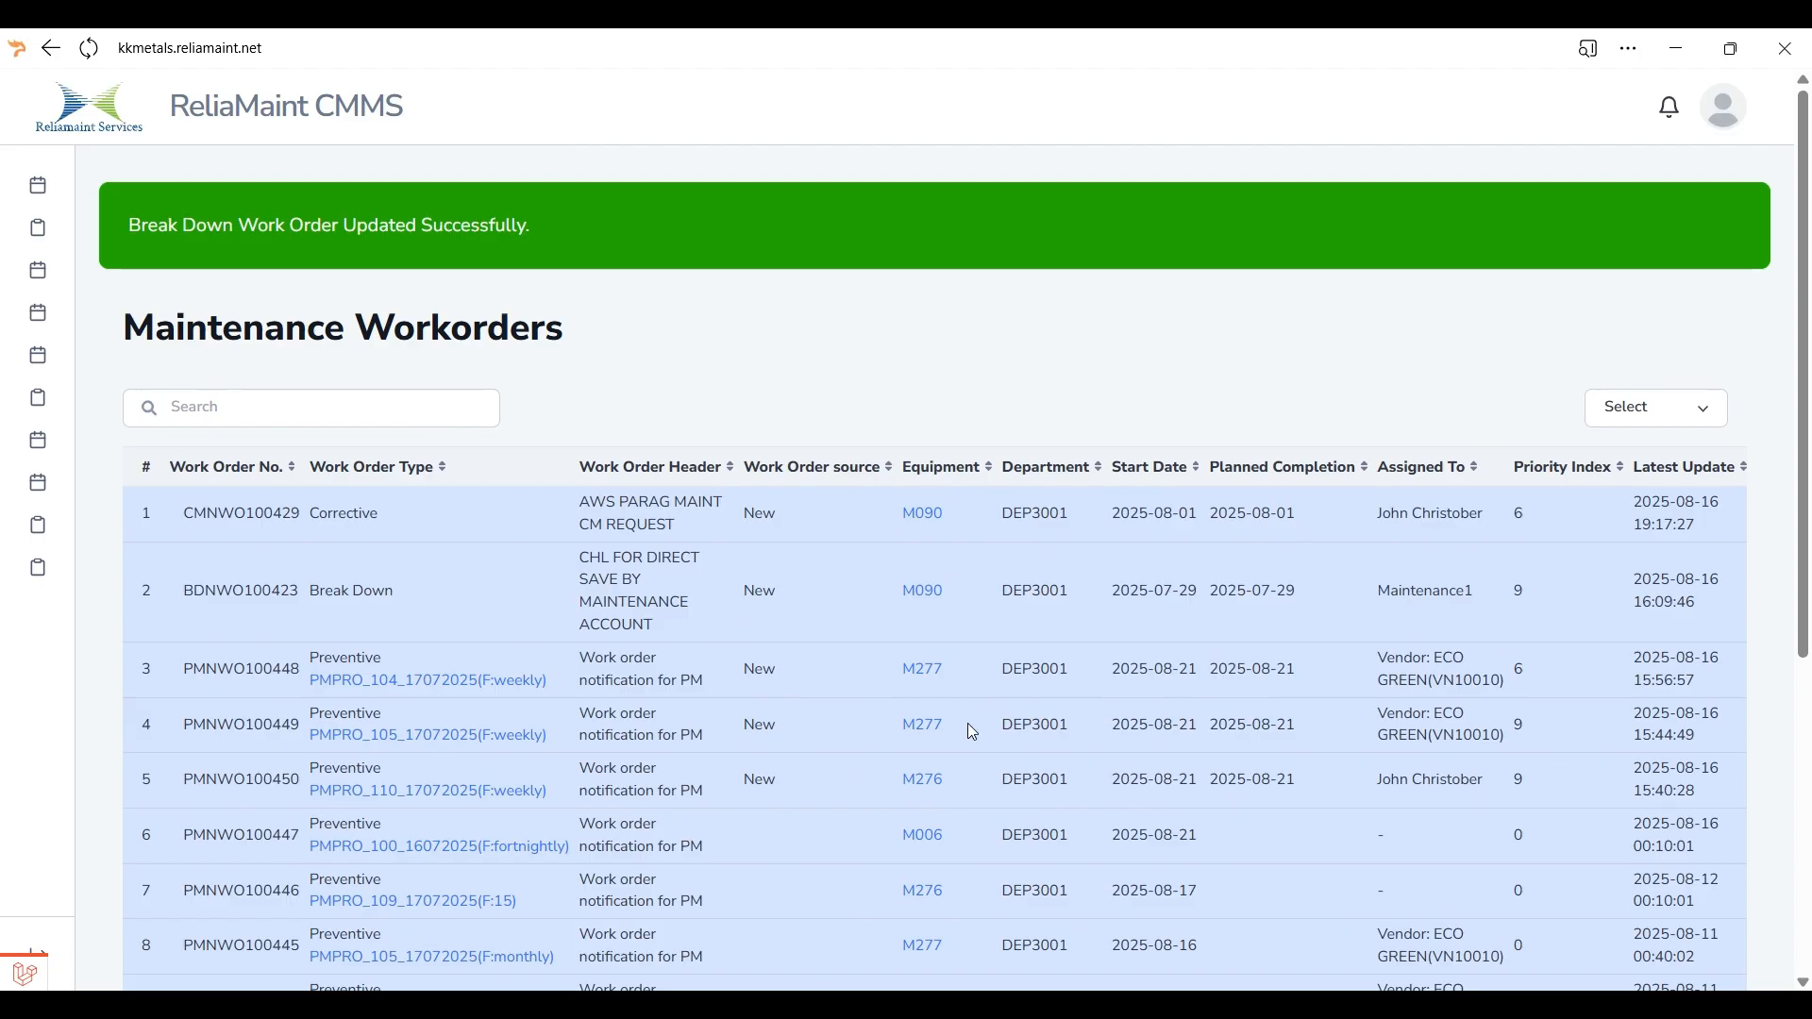
Open equipment M090 from the closed work order's row and review its pending tasks and their work order numbers.
left_click(920, 517)
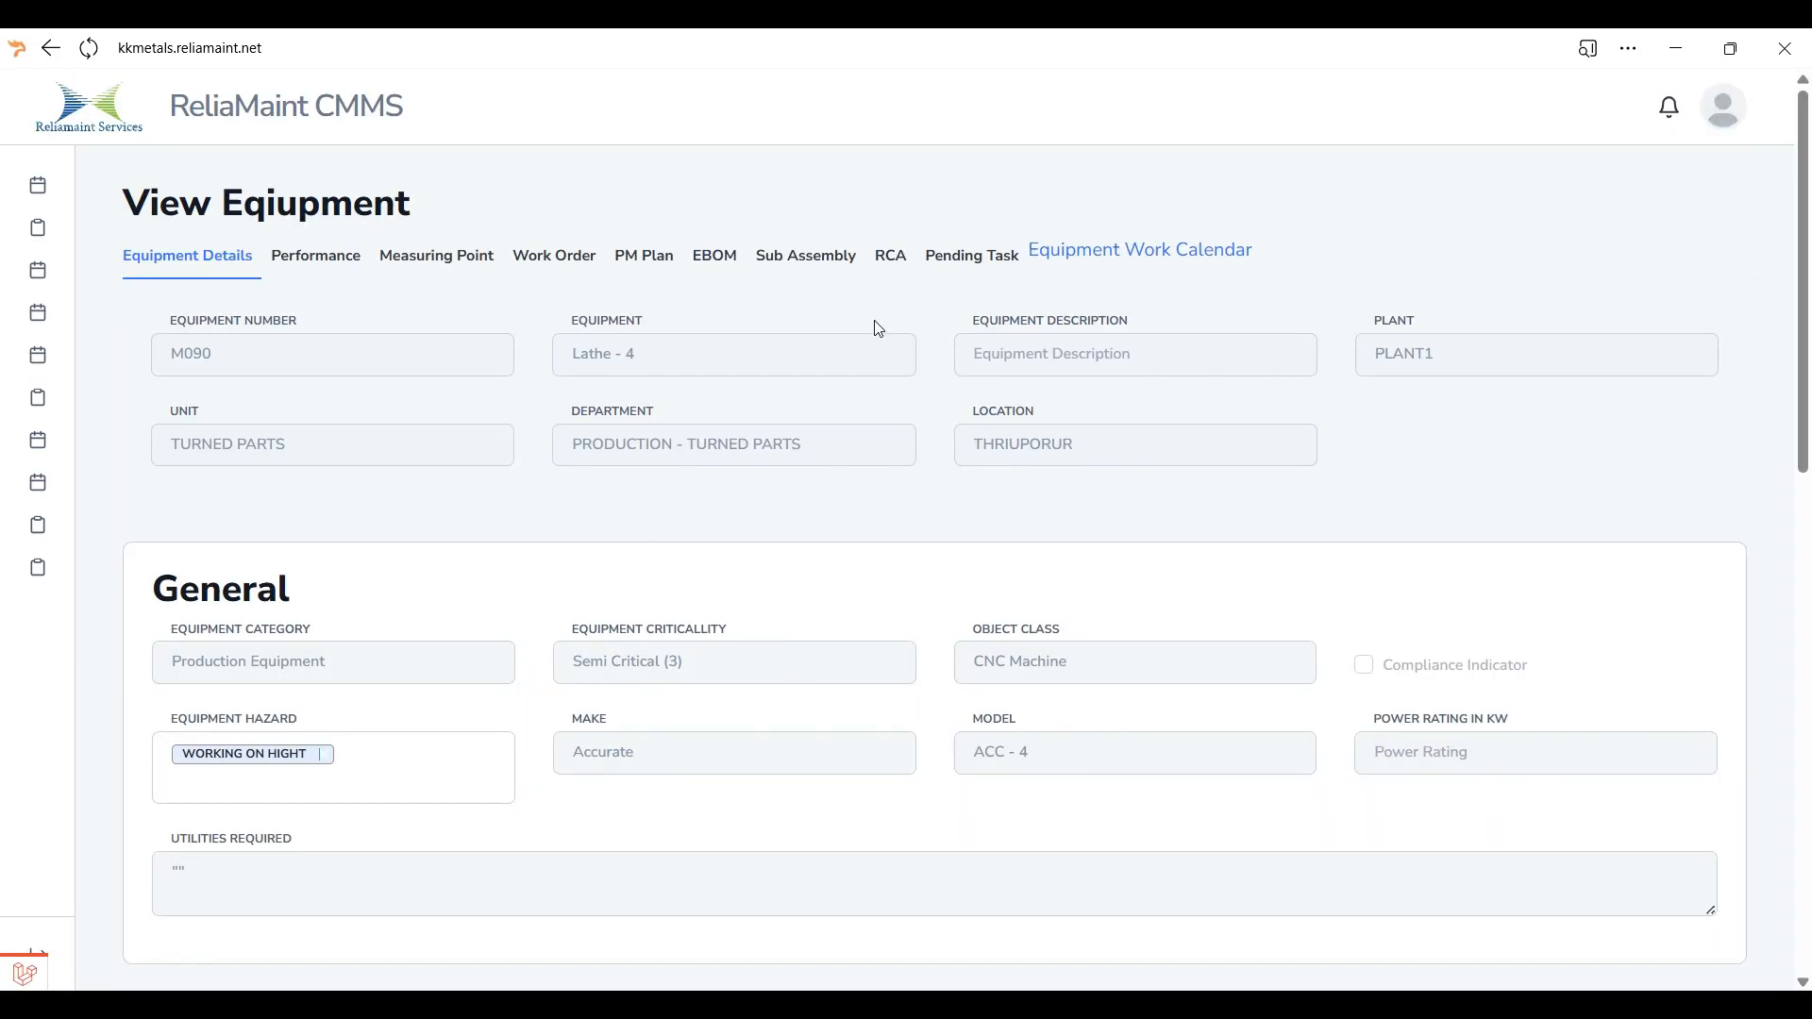
left_click(991, 257)
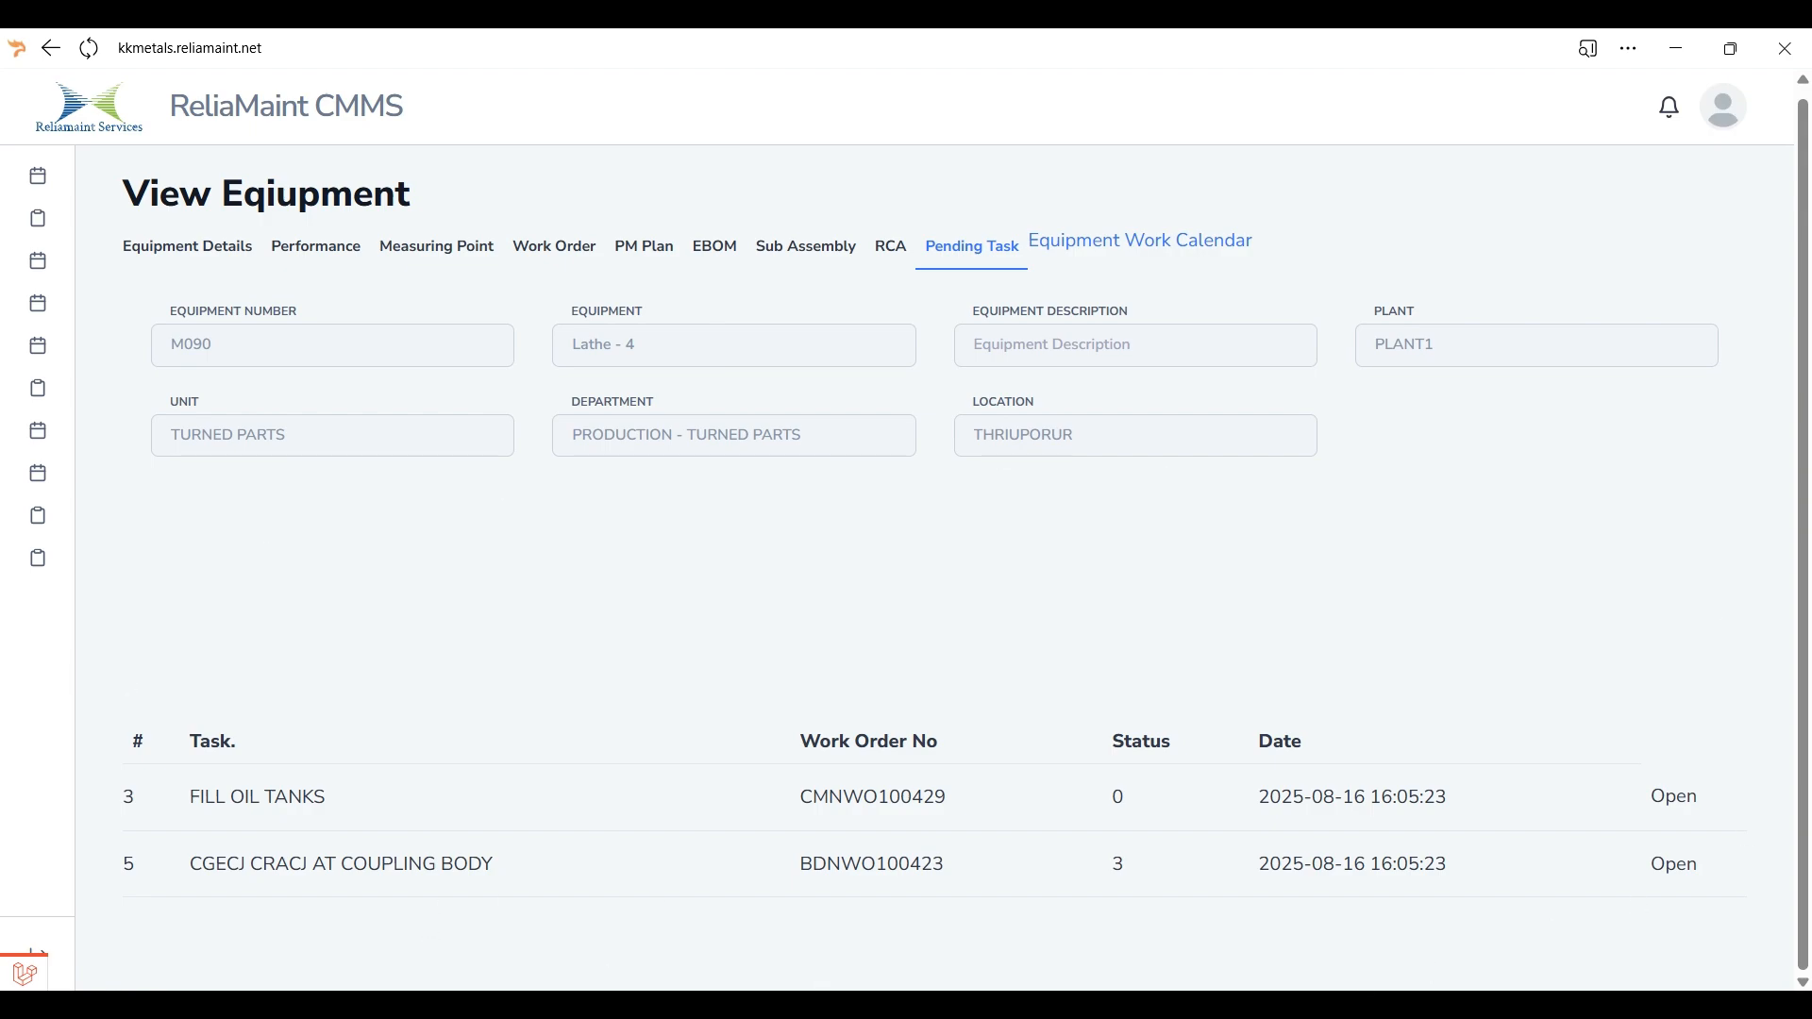
left_click_drag(796, 865, 963, 869)
left_click(920, 930)
Return to the equipment details of M090 and log out of the account.
left_click(191, 250)
left_click(1719, 113)
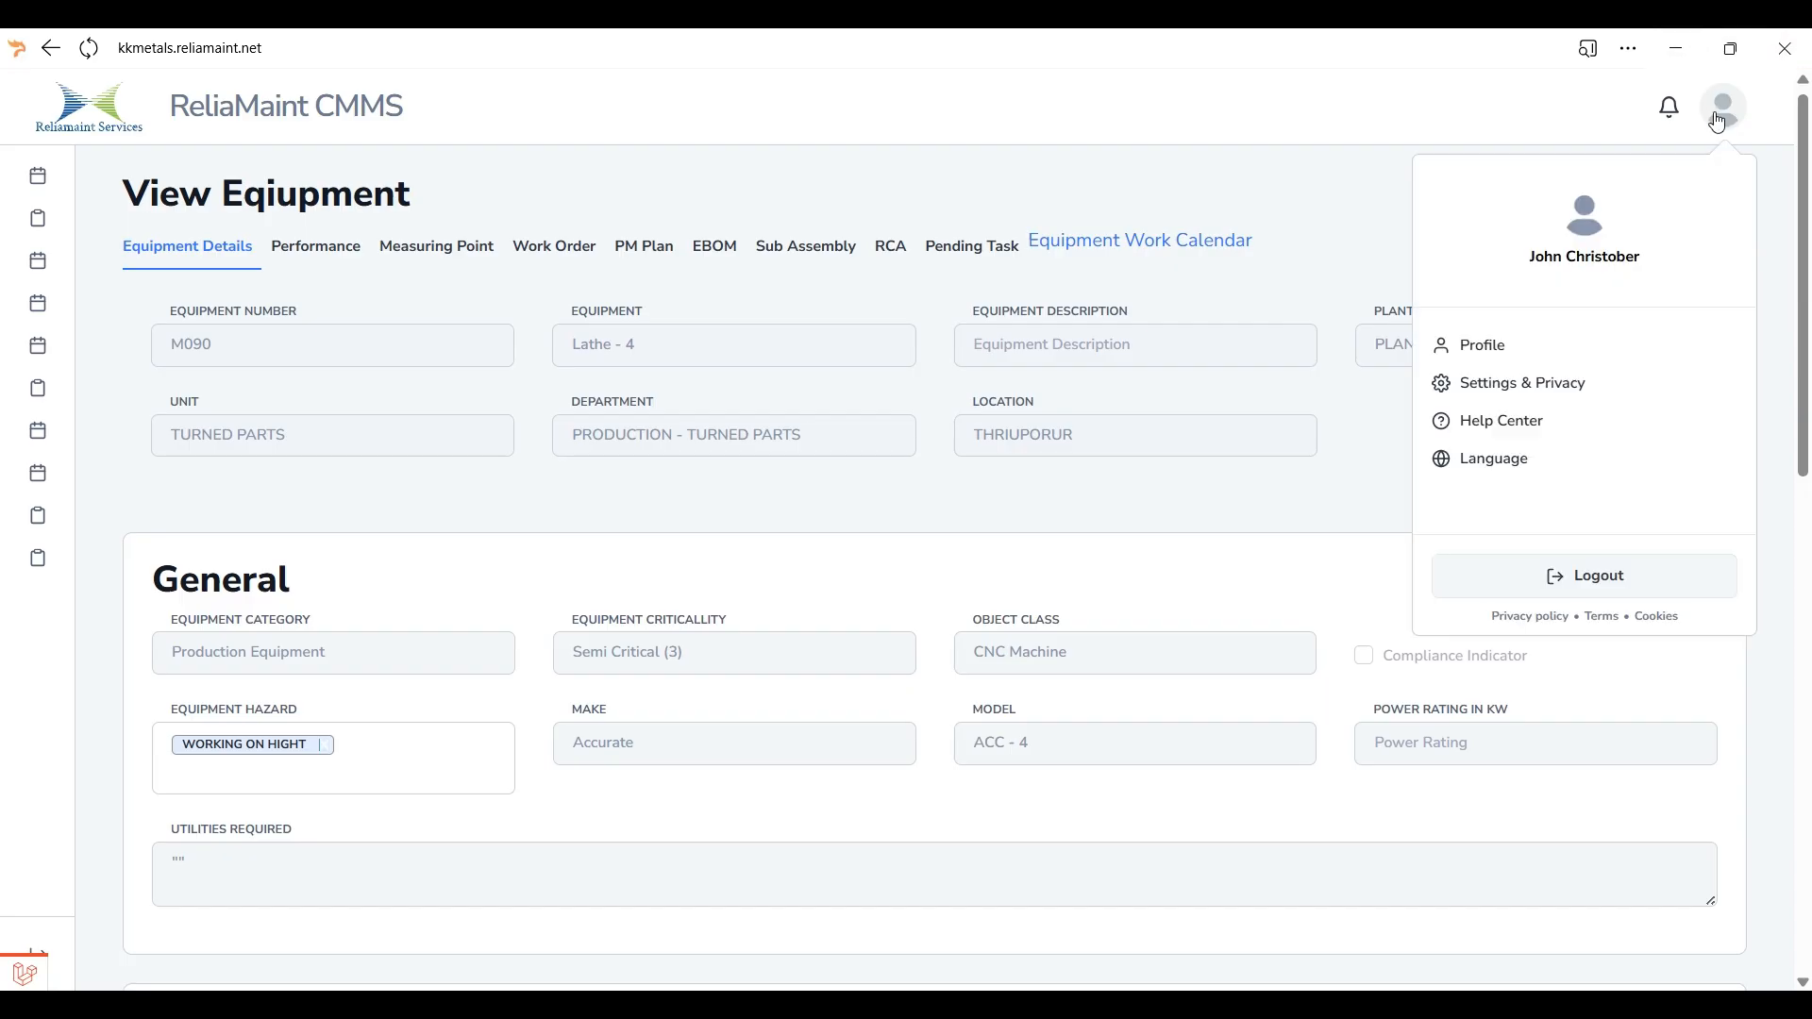
left_click(1673, 585)
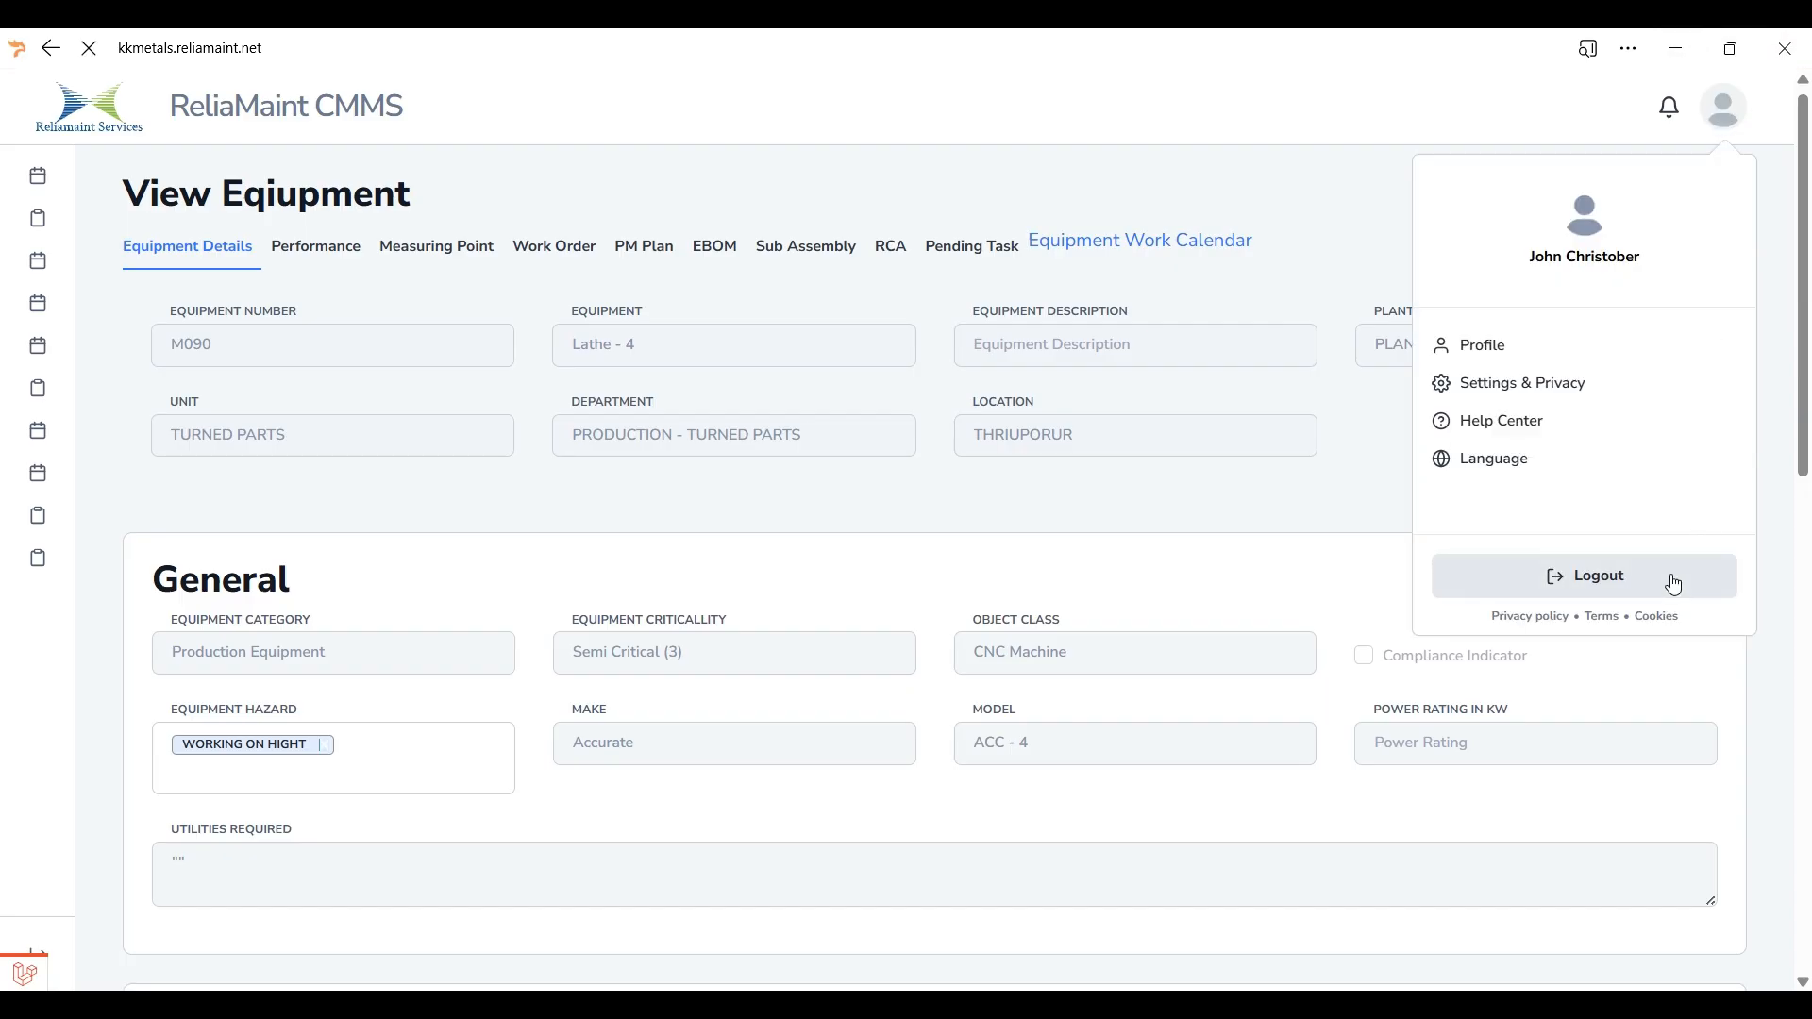